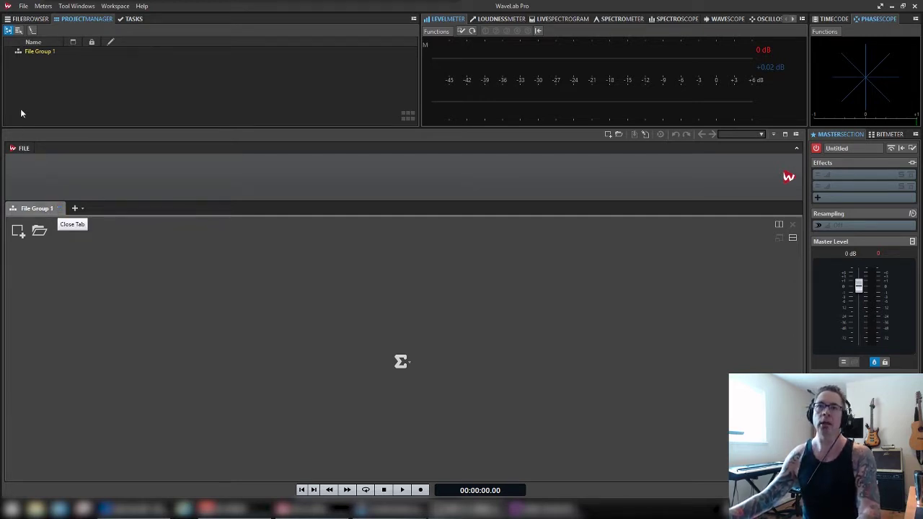
Step: Open the Signal Generator from the File menu's Tools page
{"action": "left_click", "coordinate": [24, 6]}
{"action": "left_click", "coordinate": [24, 6]}
{"action": "left_click", "coordinate": [30, 147]}
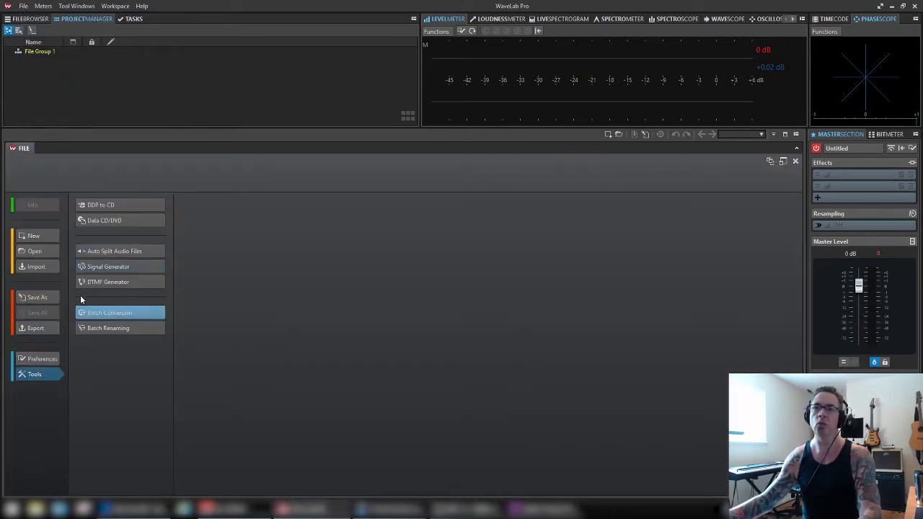
{"action": "left_click", "coordinate": [94, 266]}
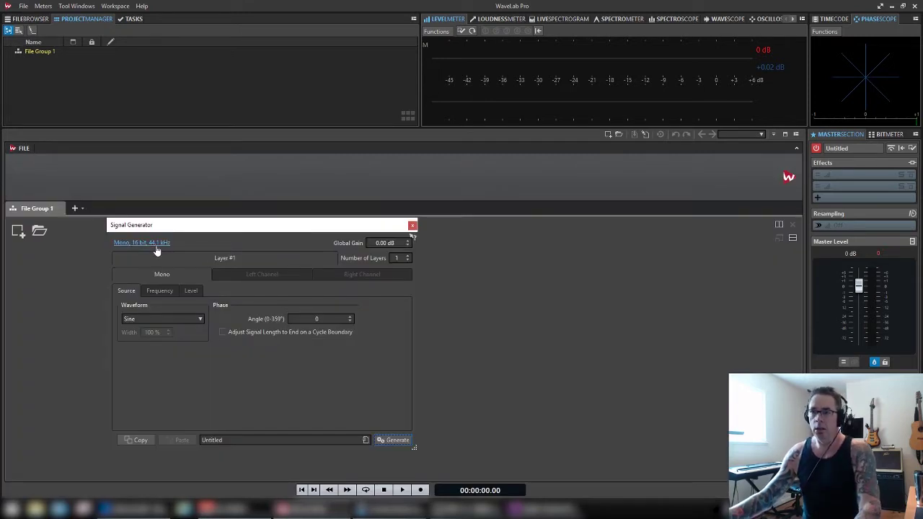
Step: Move the generator dialog higher up and keep Sine as the waveform
{"action": "left_click_drag", "start_coordinate": [213, 227], "coordinate": [407, 119]}
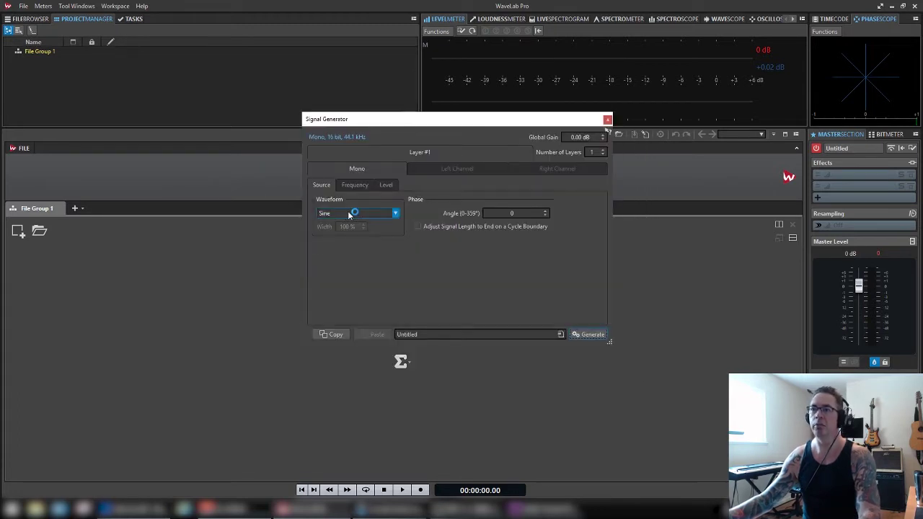
{"action": "left_click", "coordinate": [353, 211]}
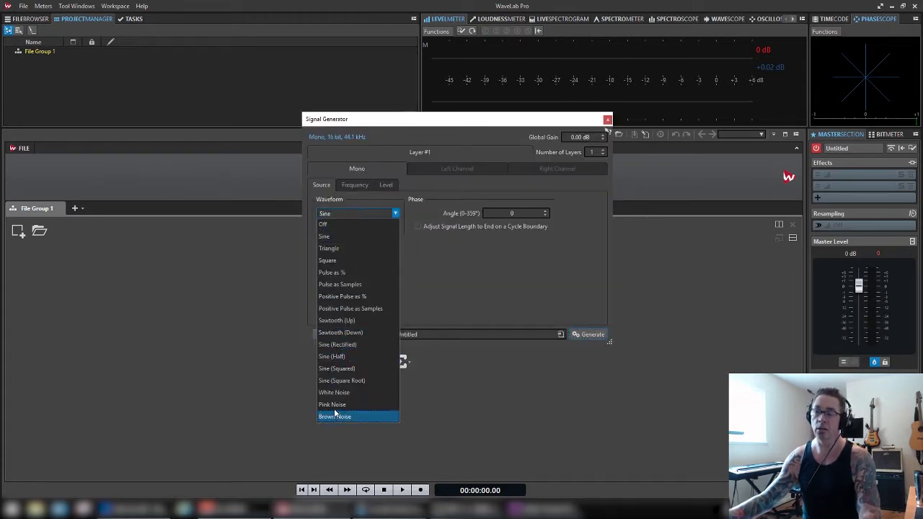
{"action": "left_click", "coordinate": [337, 238]}
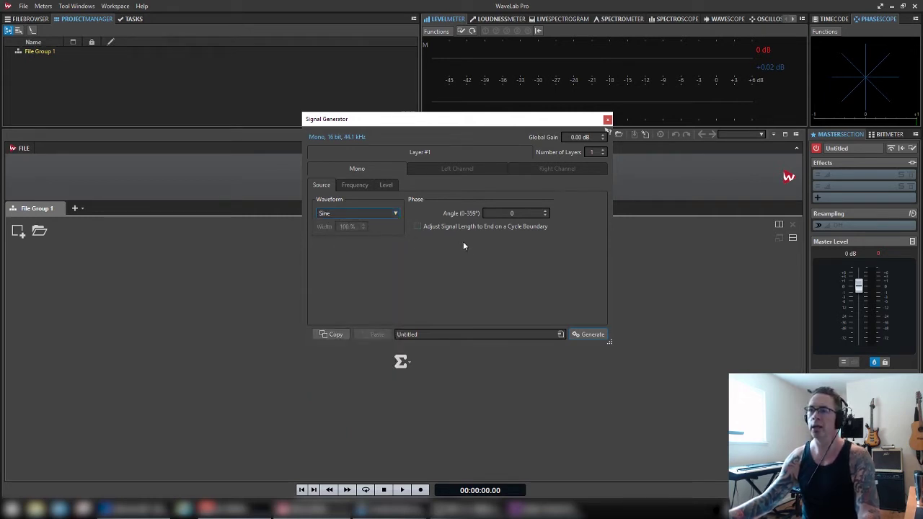
Step: Load the Factory Presets Default settings into the Signal Generator
{"action": "left_click", "coordinate": [560, 336]}
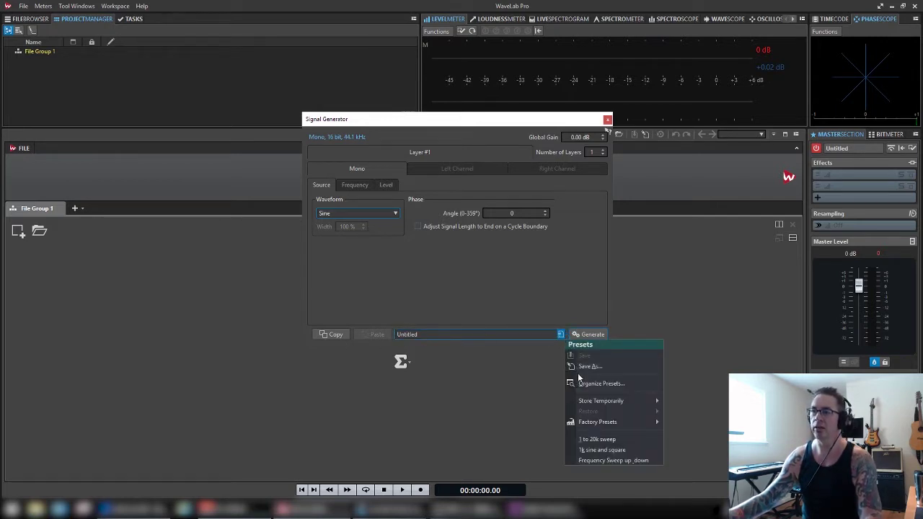
{"action": "mouse_move", "coordinate": [597, 424]}
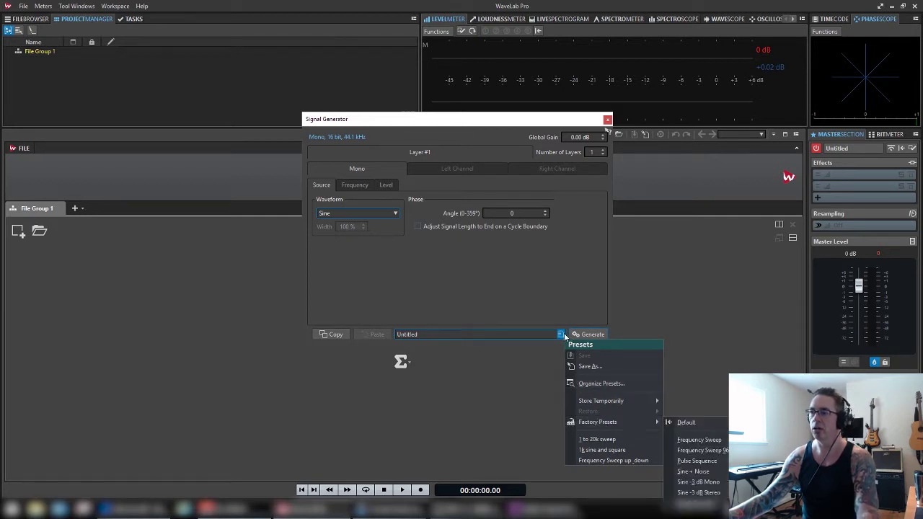
{"action": "left_click", "coordinate": [685, 424]}
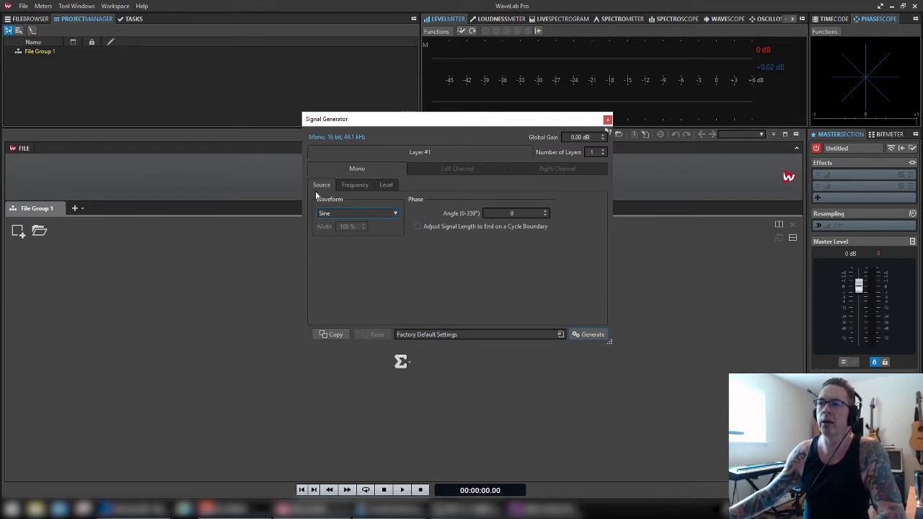
Step: Check the mono 16 bit 44.1 kHz output format, then show the 220 Hz frequency envelope
{"action": "left_click", "coordinate": [338, 137]}
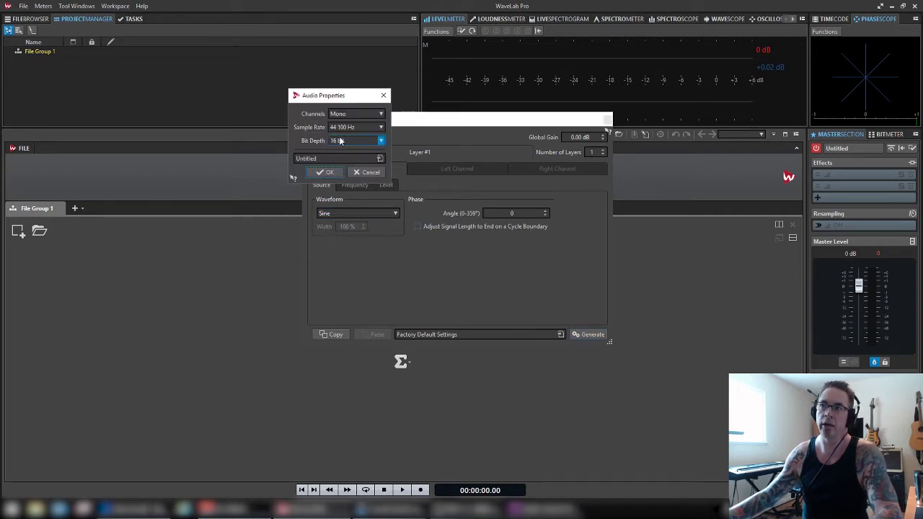
{"action": "left_click", "coordinate": [360, 172]}
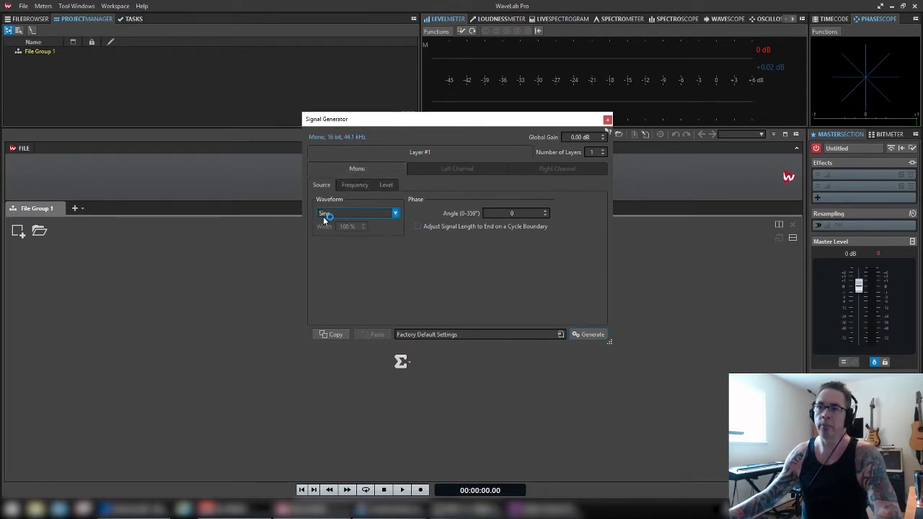
{"action": "left_click", "coordinate": [357, 185]}
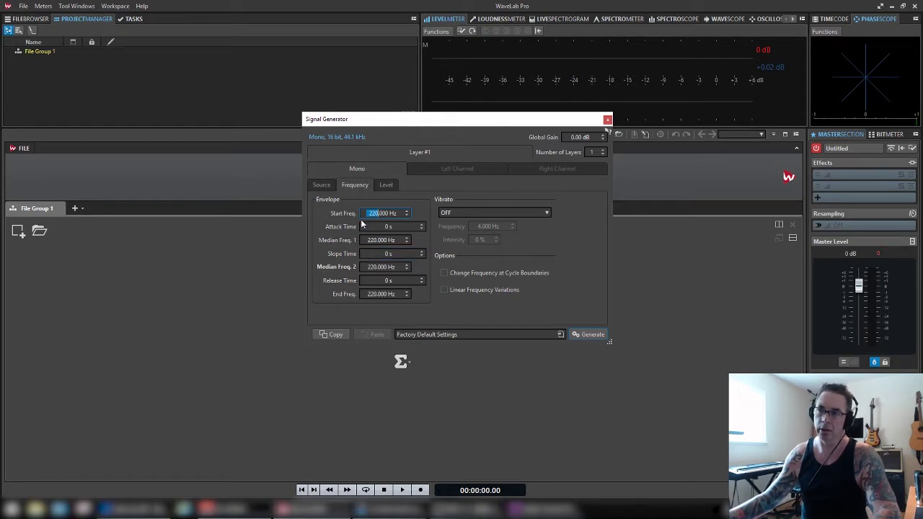
{"action": "left_click", "coordinate": [388, 189]}
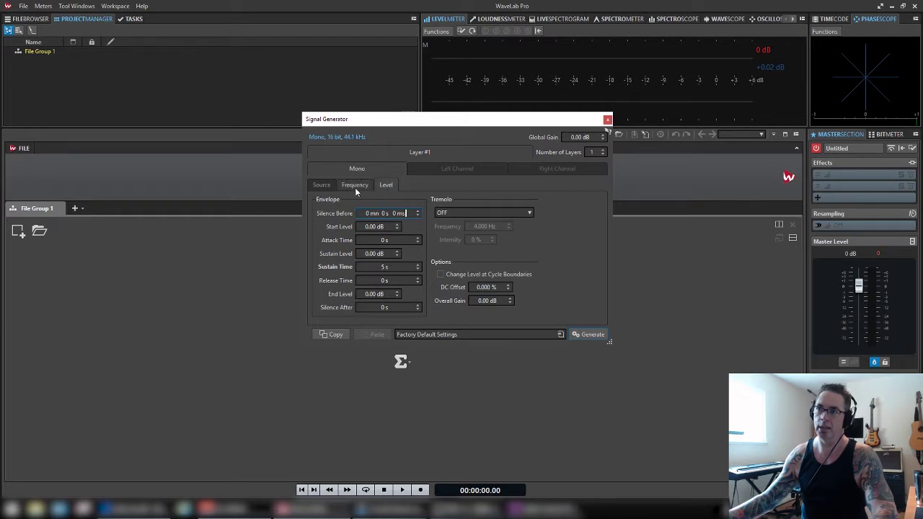
{"action": "left_click", "coordinate": [355, 186]}
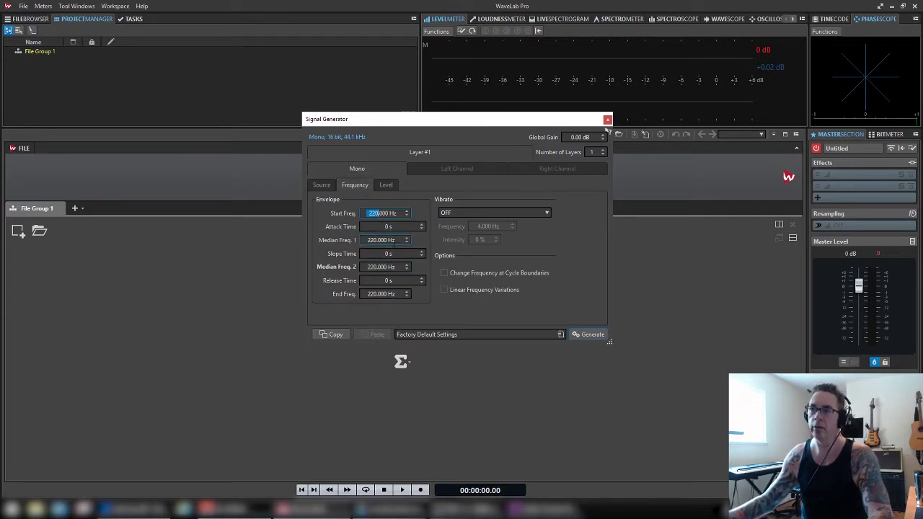
{"action": "left_click", "coordinate": [561, 335]}
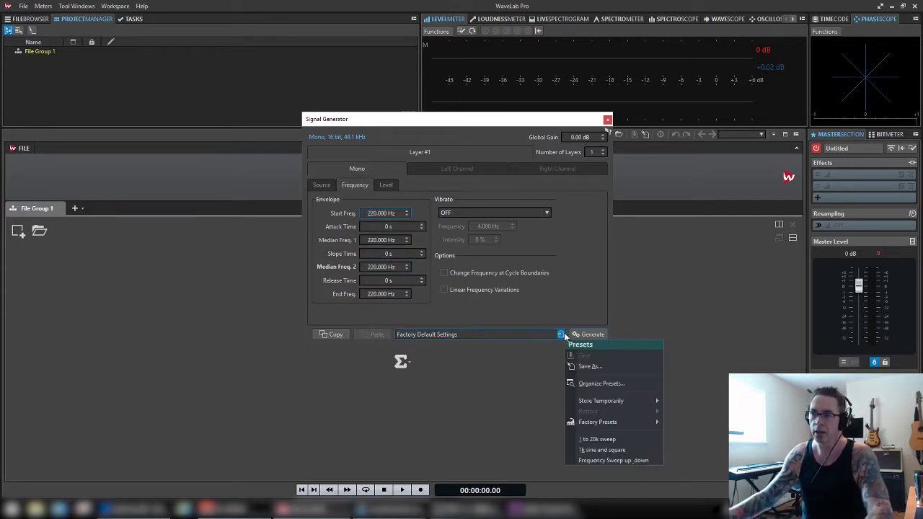
{"action": "mouse_move", "coordinate": [580, 423]}
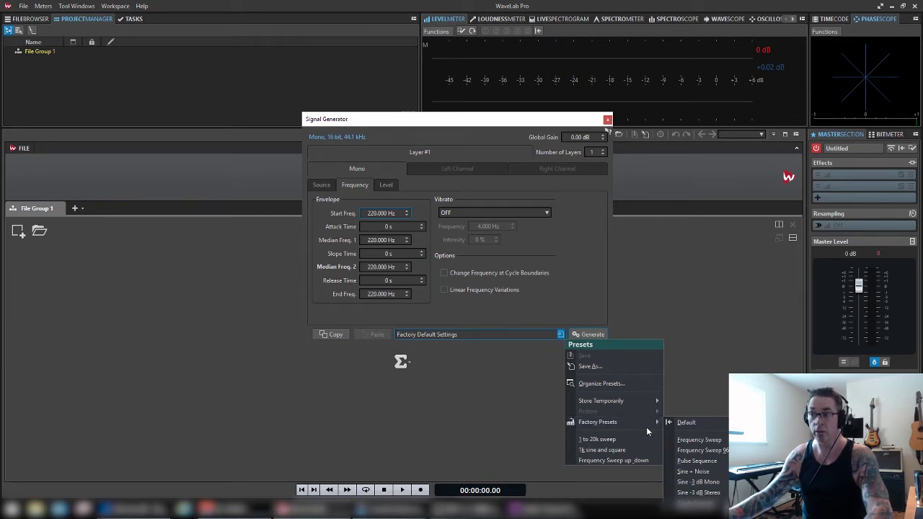
{"action": "left_click", "coordinate": [563, 311]}
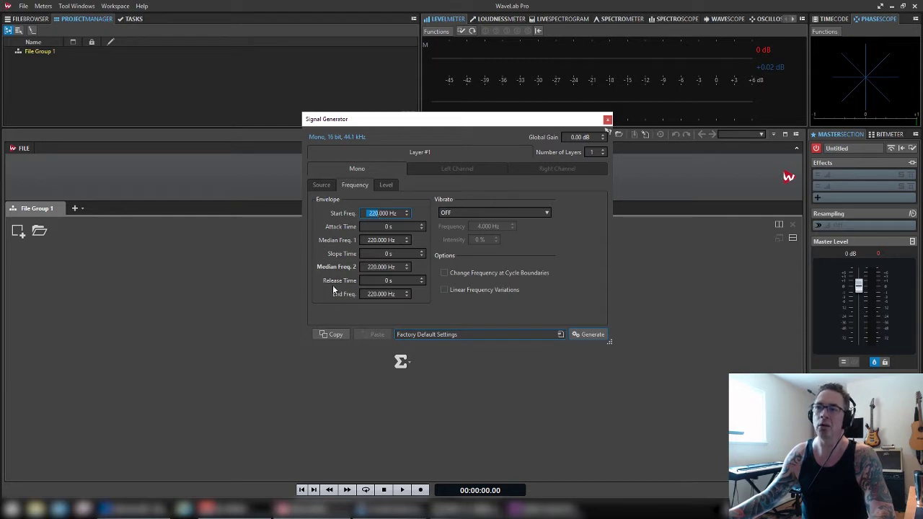
Step: Show the level envelope with 0 dB levels and a 5 s sustain time
{"action": "left_click", "coordinate": [336, 257]}
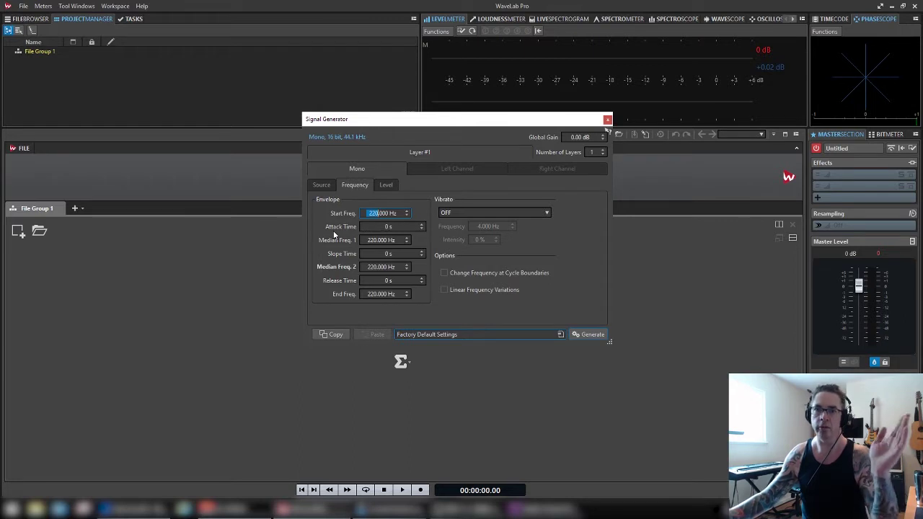
{"action": "left_click", "coordinate": [335, 231]}
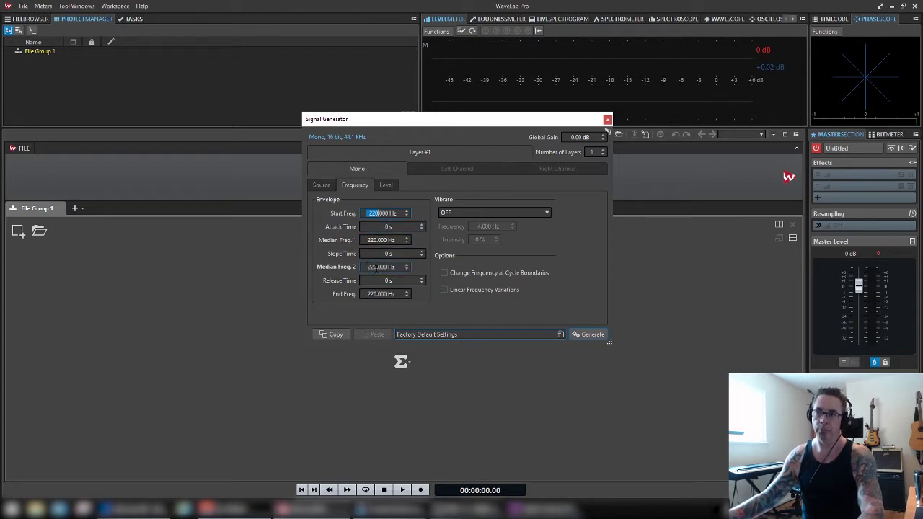
{"action": "left_click", "coordinate": [386, 185]}
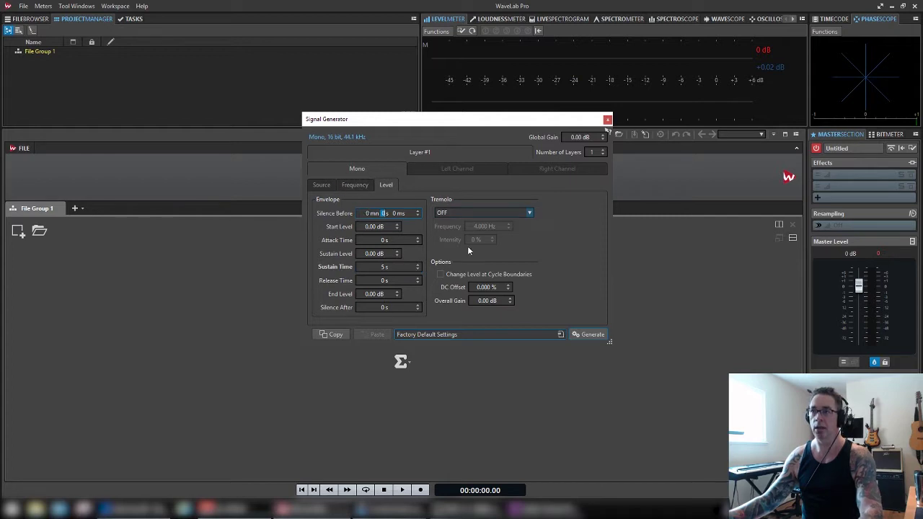
Step: Generate the 220 Hz sine into Untitled 1, play it back, and zoom into its cycles
{"action": "left_click", "coordinate": [588, 336]}
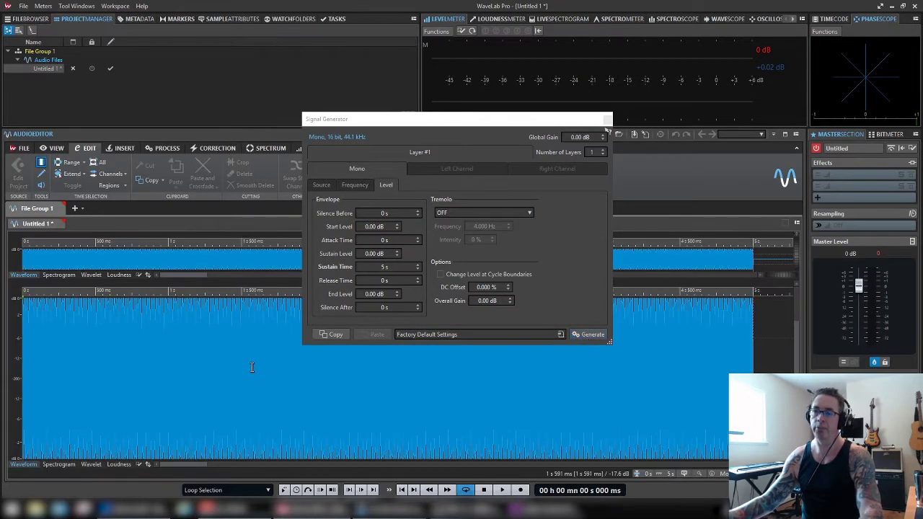
{"action": "left_click", "coordinate": [180, 373]}
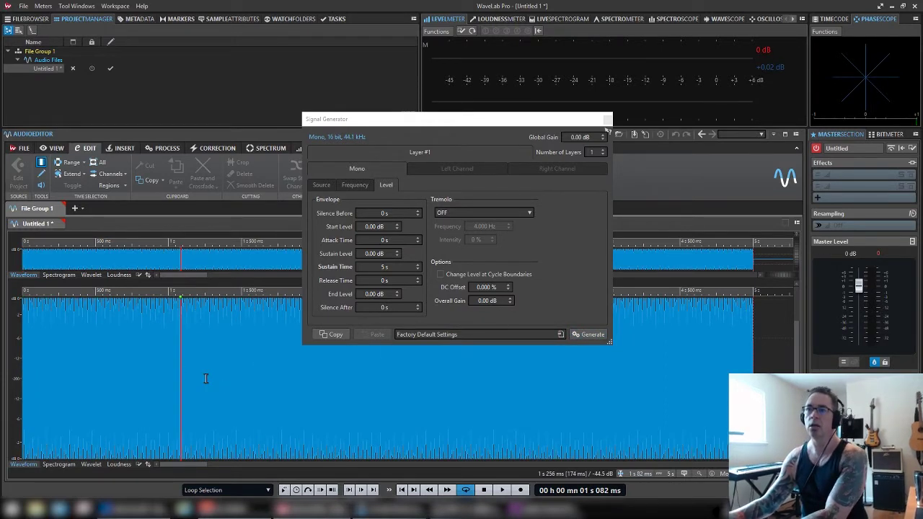
{"action": "left_click", "coordinate": [352, 185]}
{"action": "left_click", "coordinate": [384, 185]}
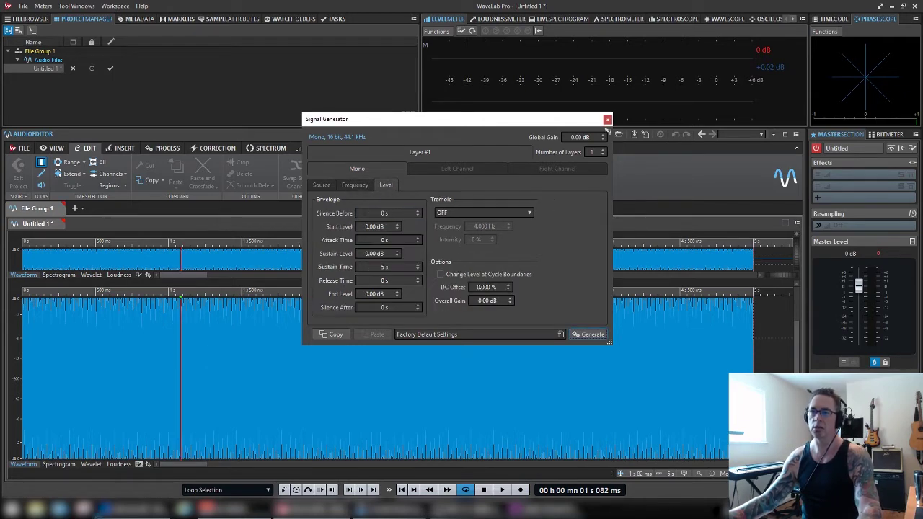
{"action": "key", "text": "space"}
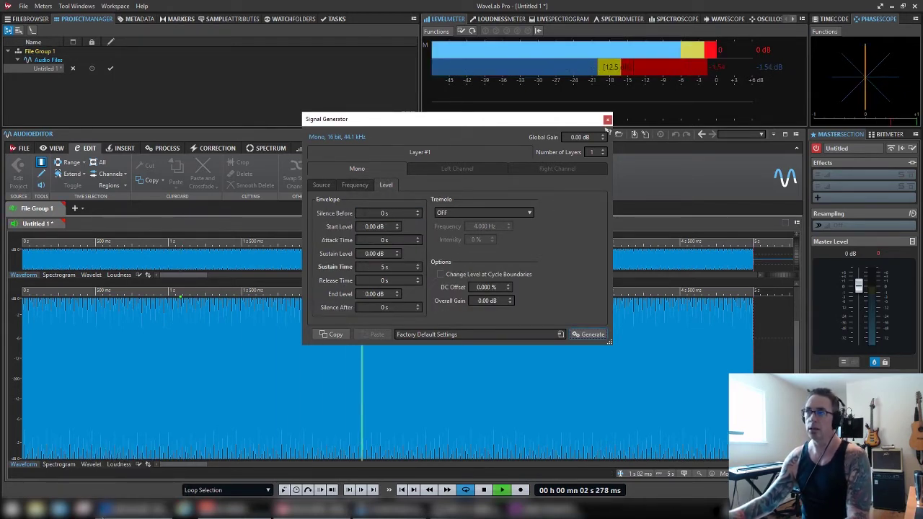
{"action": "key", "text": "space"}
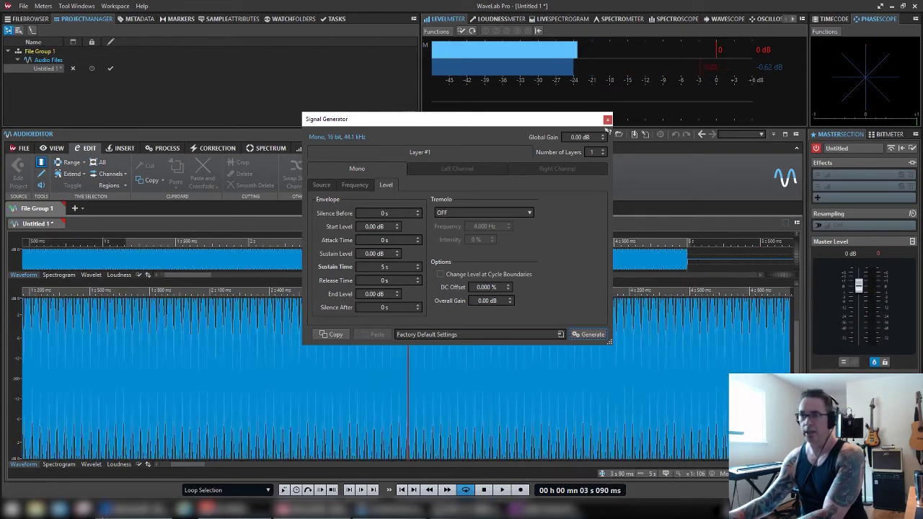
{"action": "key", "text": "Up"}
{"action": "key", "text": "Up"}
{"action": "key", "text": "Up"}
{"action": "key", "text": "Up"}
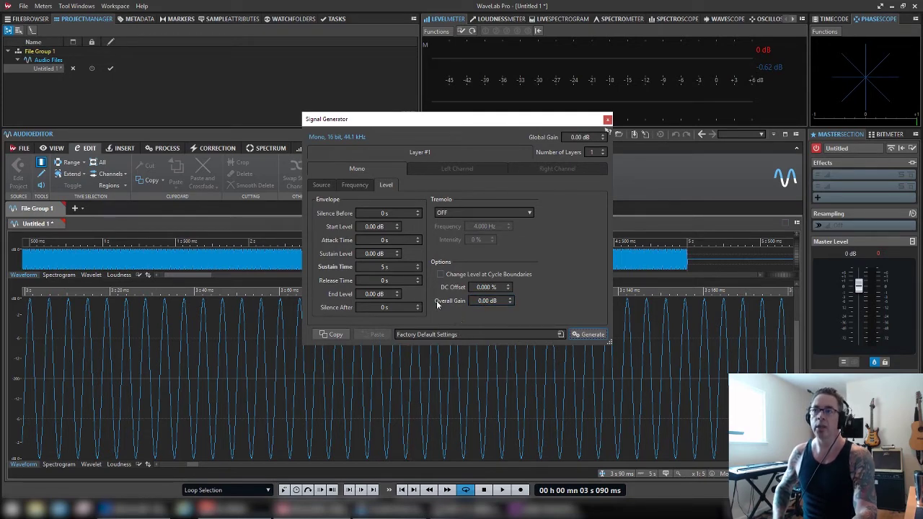
Step: Set the frequency envelope's start frequency to 30 Hz
{"action": "left_click", "coordinate": [354, 185]}
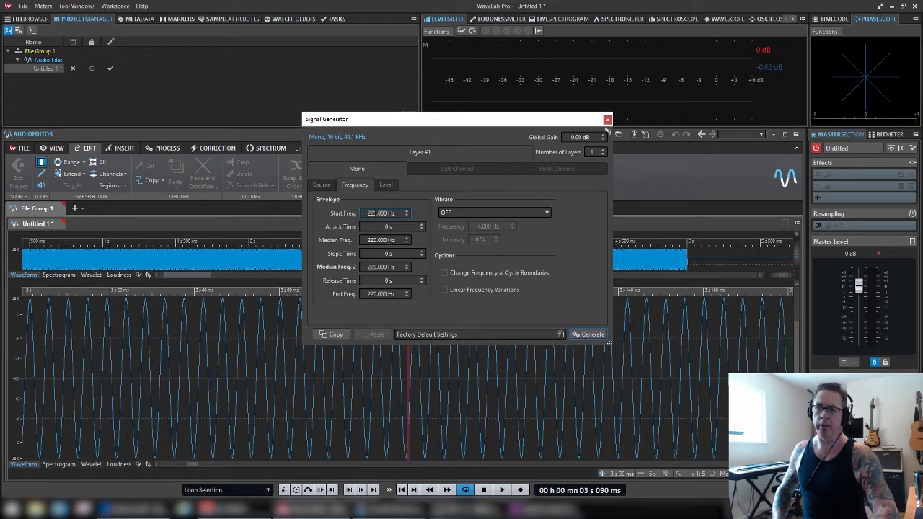
{"action": "double_click", "coordinate": [375, 213]}
{"action": "type", "text": "3"}
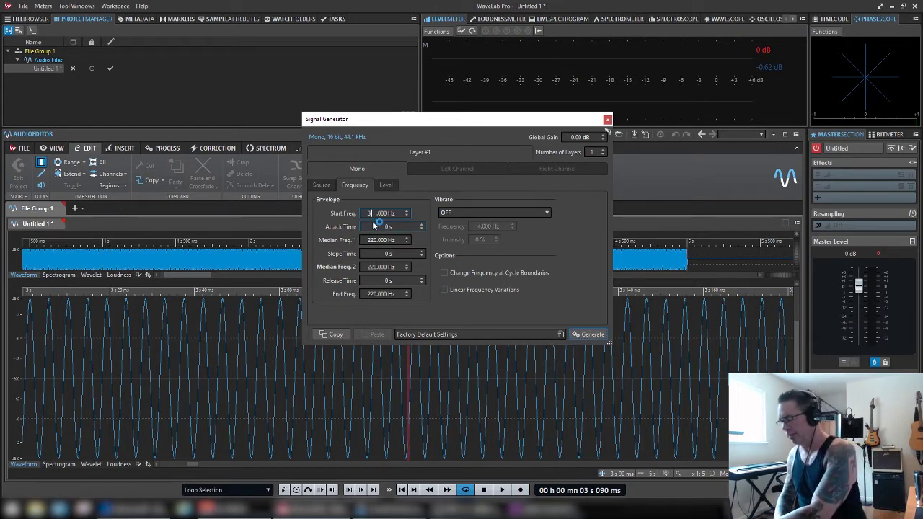
{"action": "type", "text": "0"}
{"action": "key", "text": "Return"}
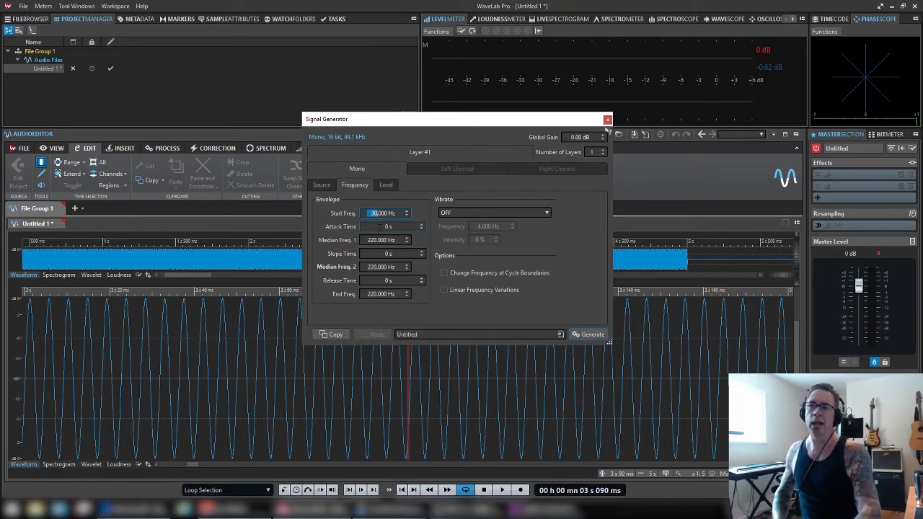
Step: Set the attack time to 0 mn 2 s 500 ms and review the remaining frequency fields
{"action": "left_click", "coordinate": [387, 227]}
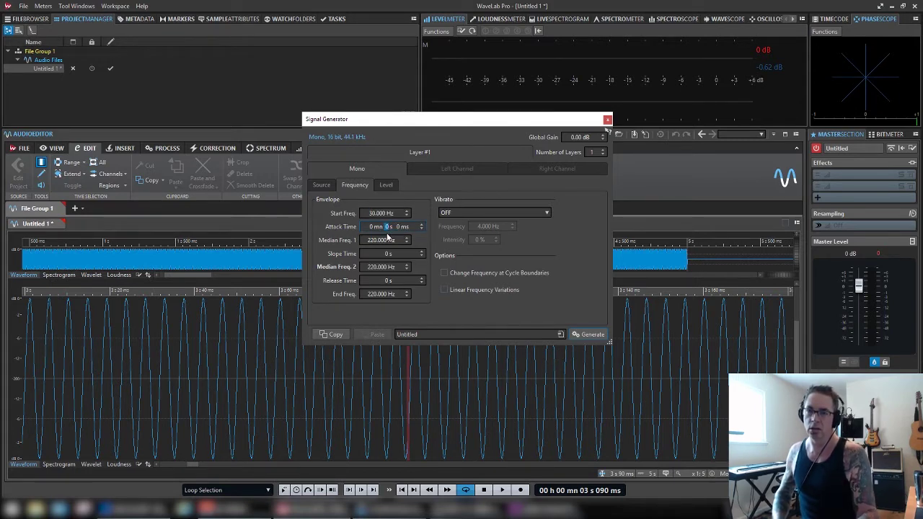
{"action": "type", "text": "5"}
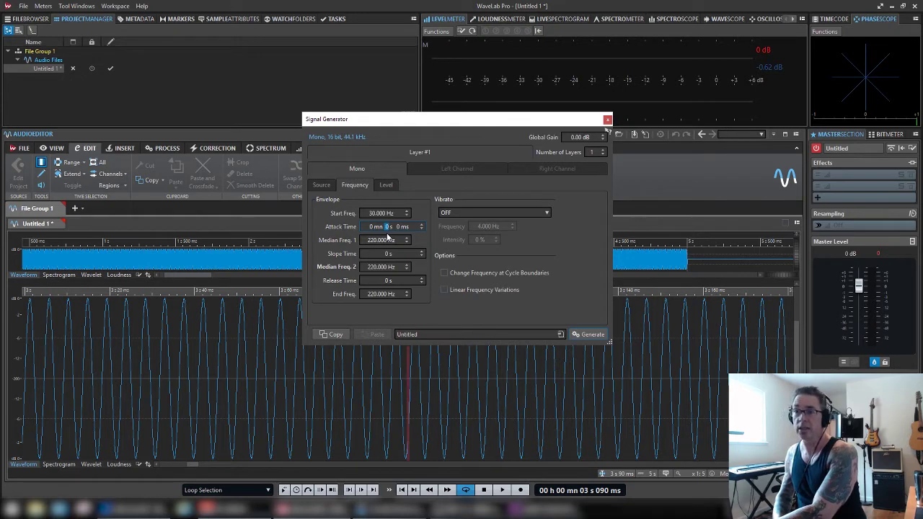
{"action": "key", "text": "BackSpace"}
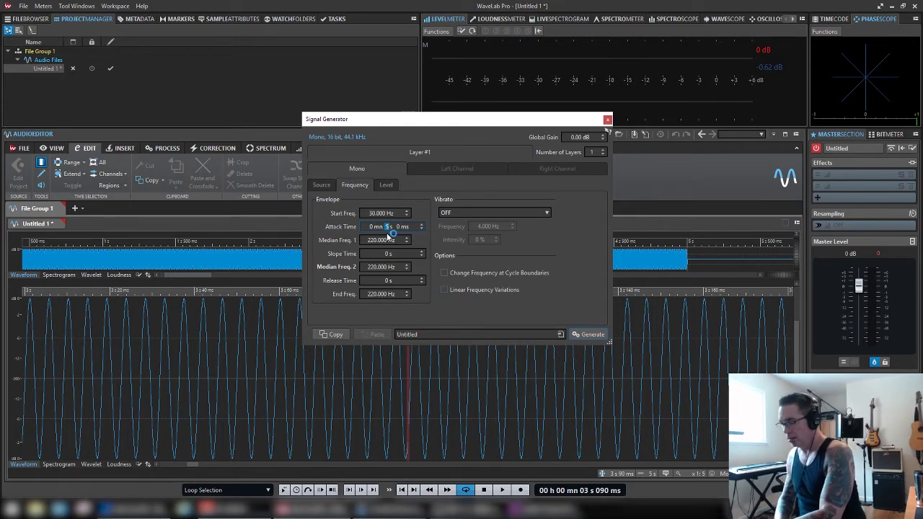
{"action": "type", "text": "2"}
{"action": "key", "text": "Right"}
{"action": "type", "text": "5"}
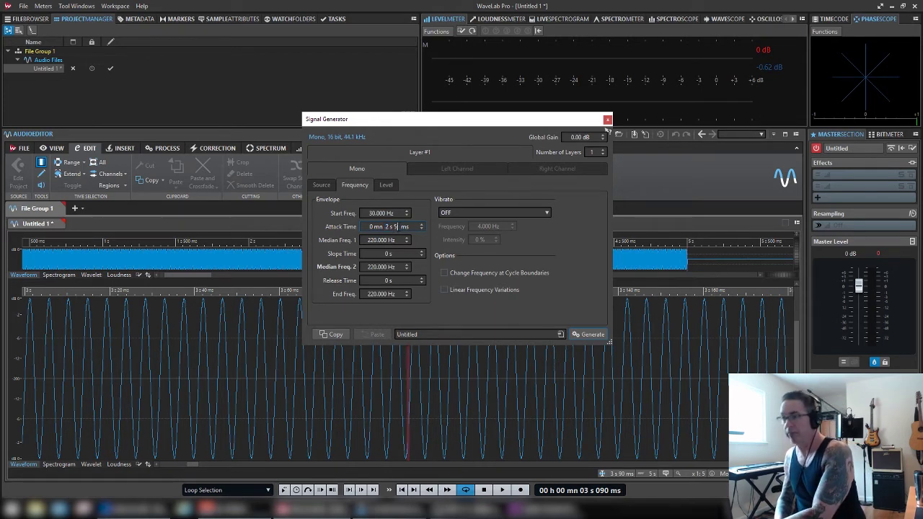
{"action": "type", "text": "00"}
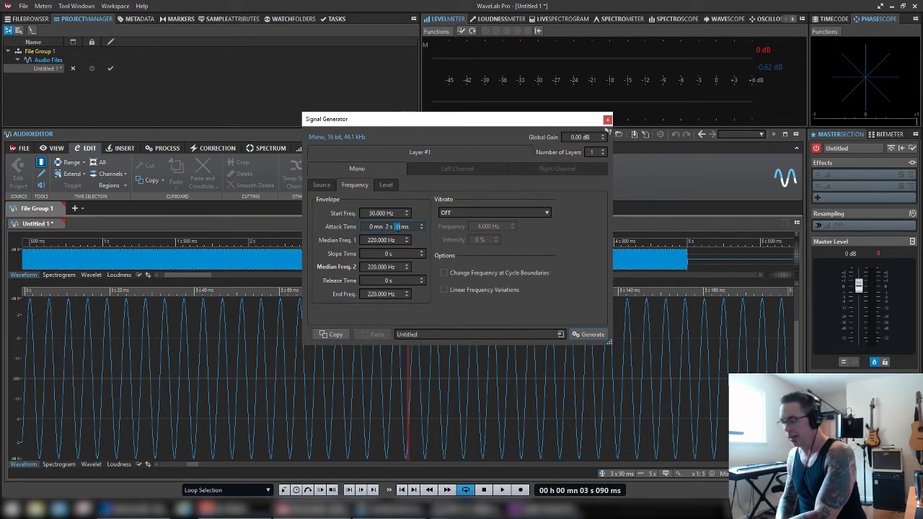
{"action": "key", "text": "Left"}
{"action": "type", "text": "50 s "}
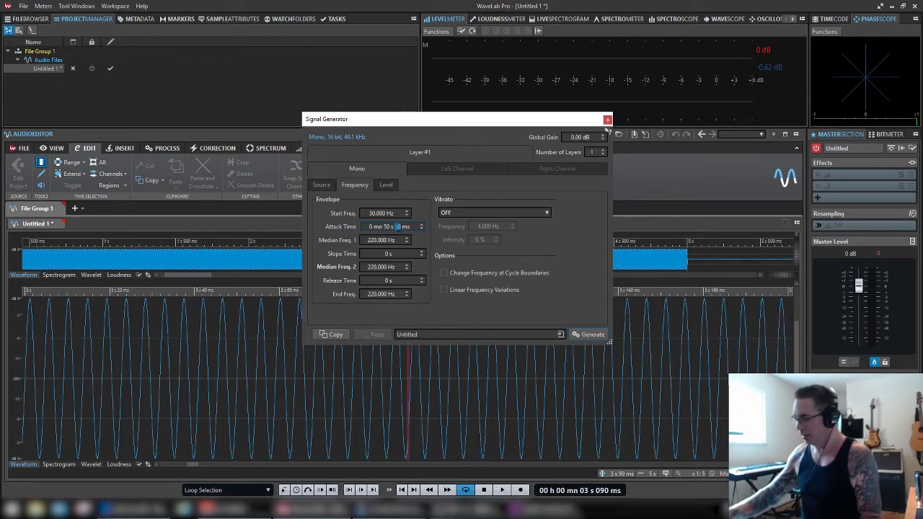
{"action": "type", "text": "500"}
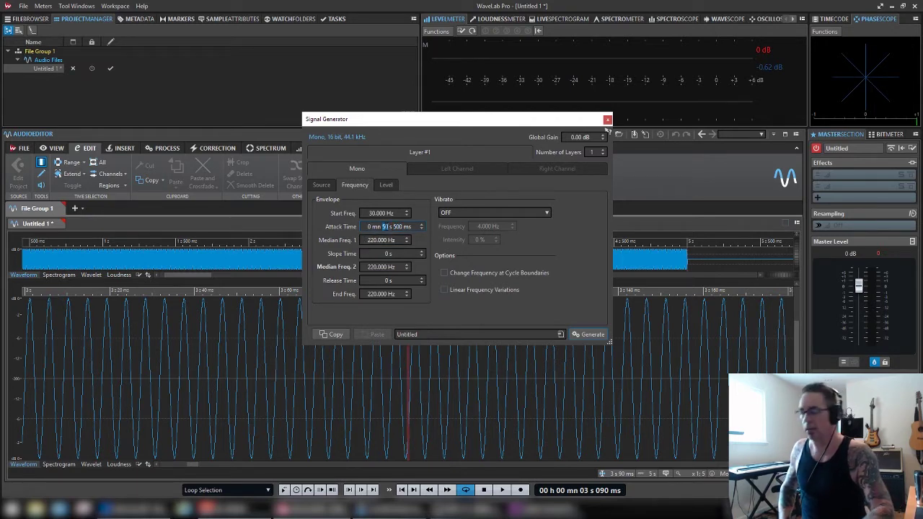
{"action": "type", "text": "2"}
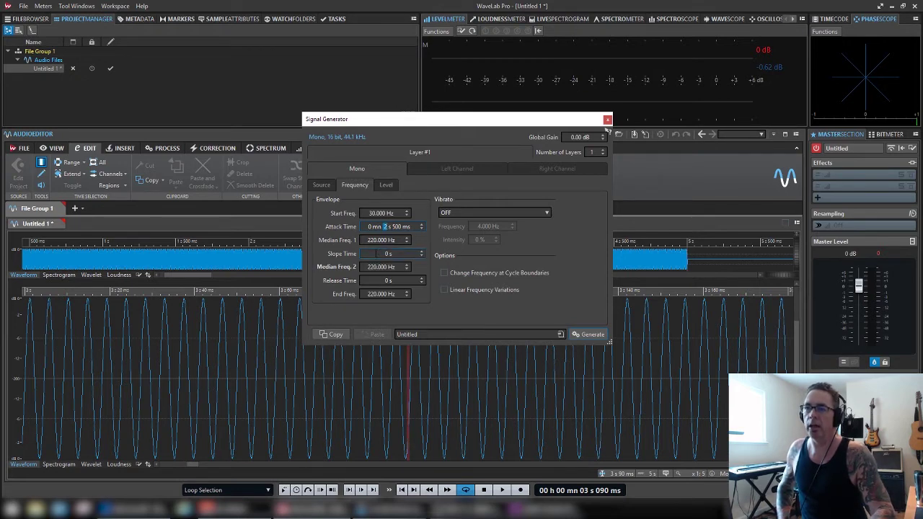
{"action": "left_click", "coordinate": [403, 254]}
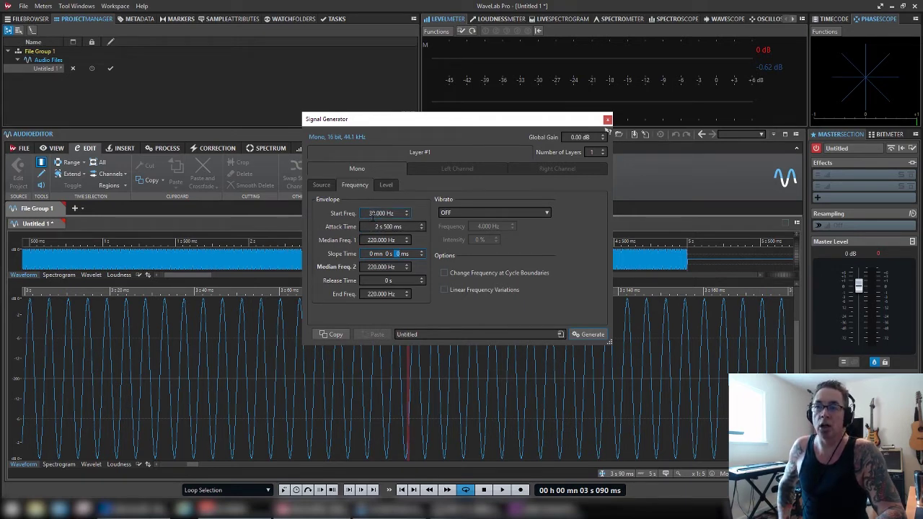
{"action": "left_click", "coordinate": [373, 225]}
{"action": "left_click", "coordinate": [373, 240]}
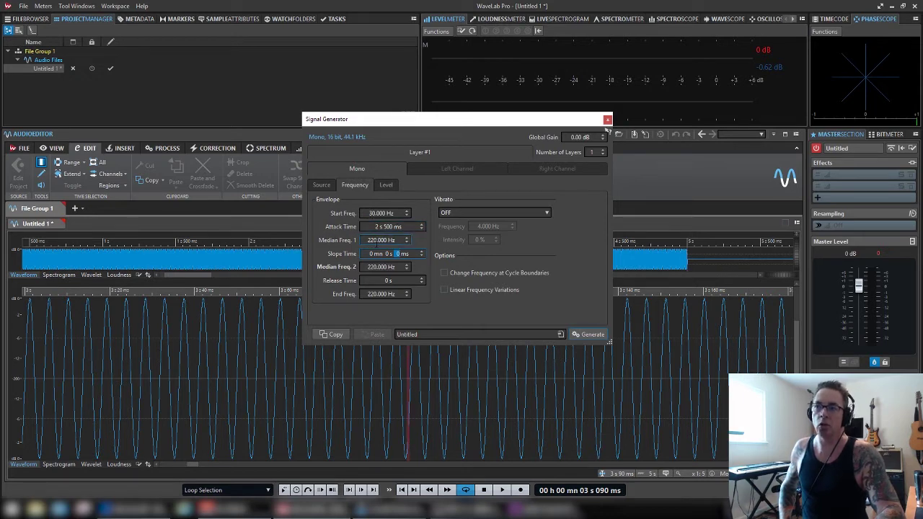
{"action": "left_click", "coordinate": [386, 295]}
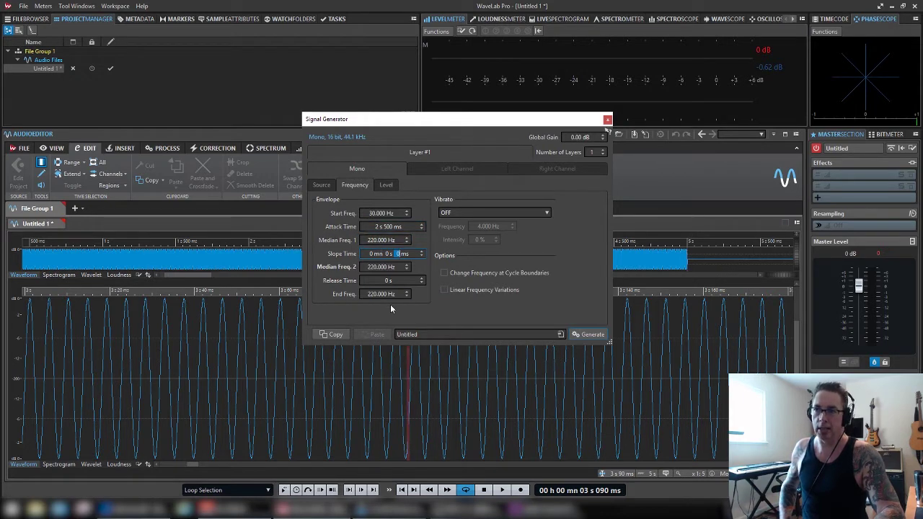
Step: Generate the 30–220 Hz sweep as Untitled 2, zoom in, and play it back
{"action": "left_click", "coordinate": [383, 267]}
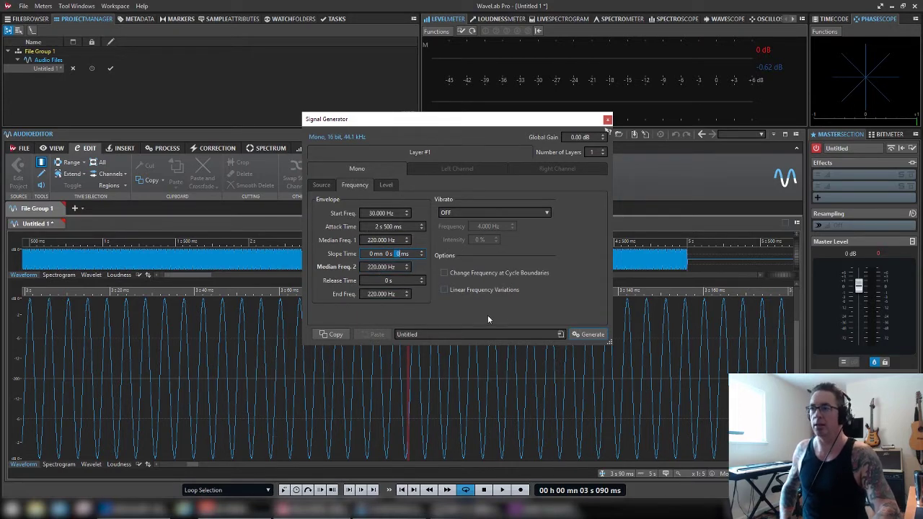
{"action": "left_click", "coordinate": [590, 333]}
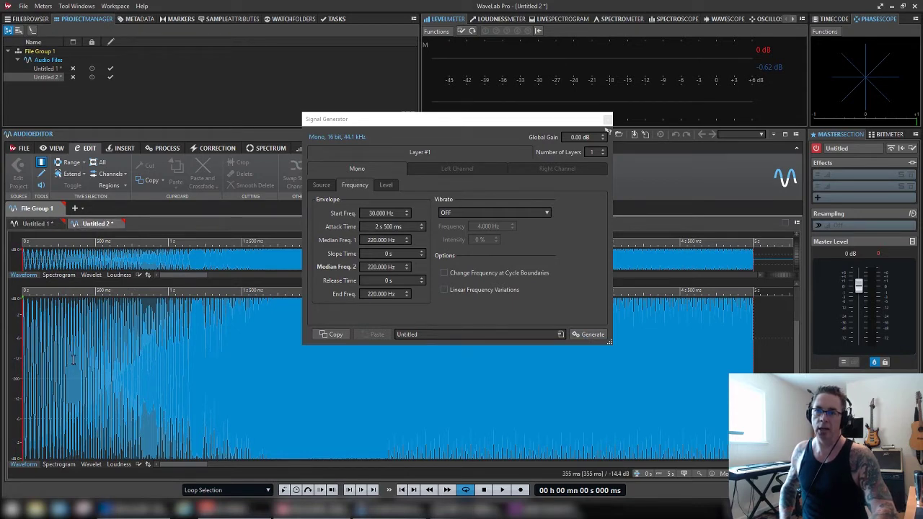
{"action": "left_click", "coordinate": [158, 367]}
{"action": "scroll", "coordinate": [158, 366], "scroll_direction": "up", "scroll_amount": 10}
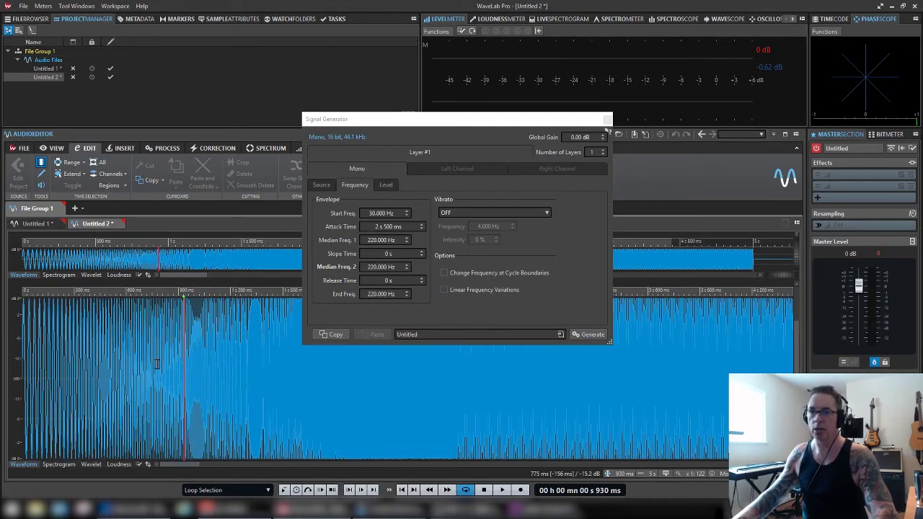
{"action": "scroll", "coordinate": [157, 377], "scroll_direction": "down", "scroll_amount": 6}
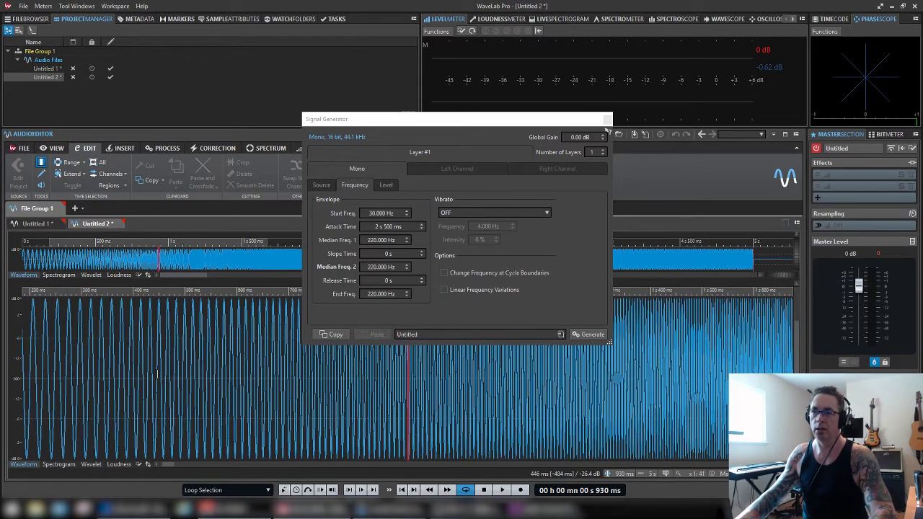
{"action": "key", "text": "space"}
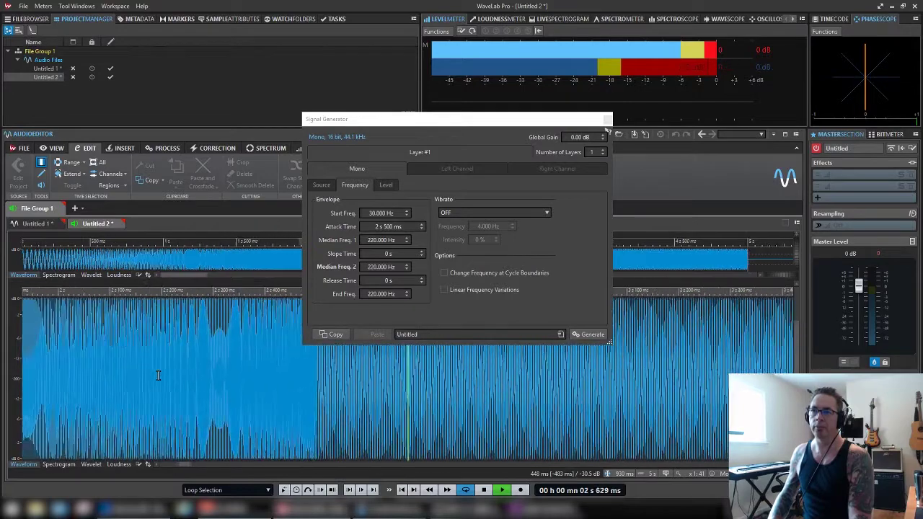
{"action": "key", "text": "space"}
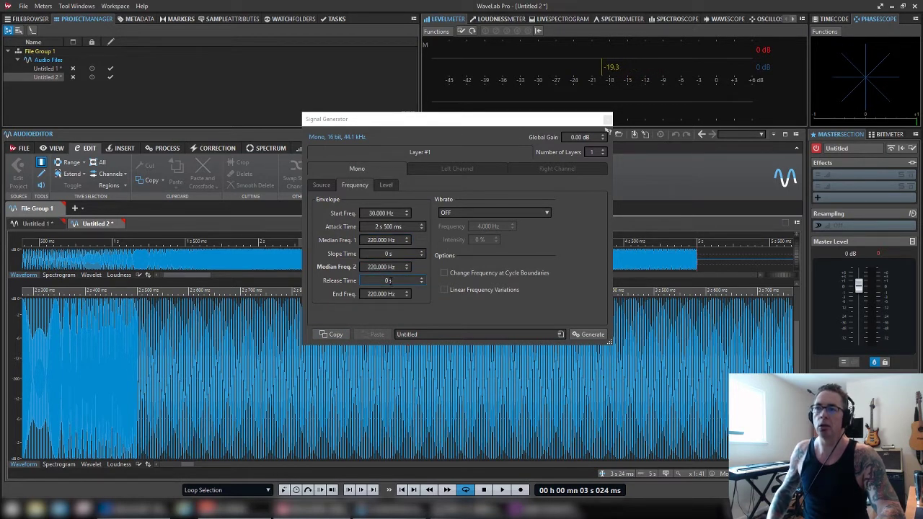
{"action": "left_click", "coordinate": [385, 185]}
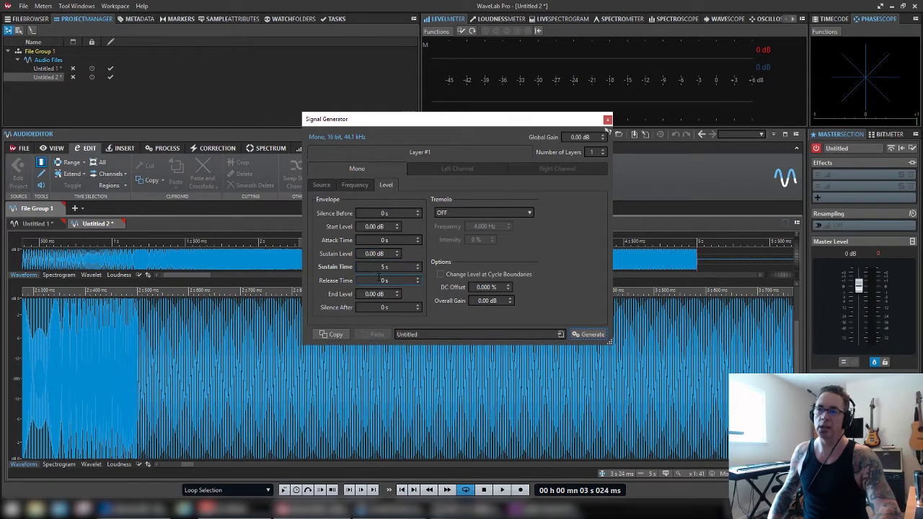
{"action": "left_click", "coordinate": [355, 188]}
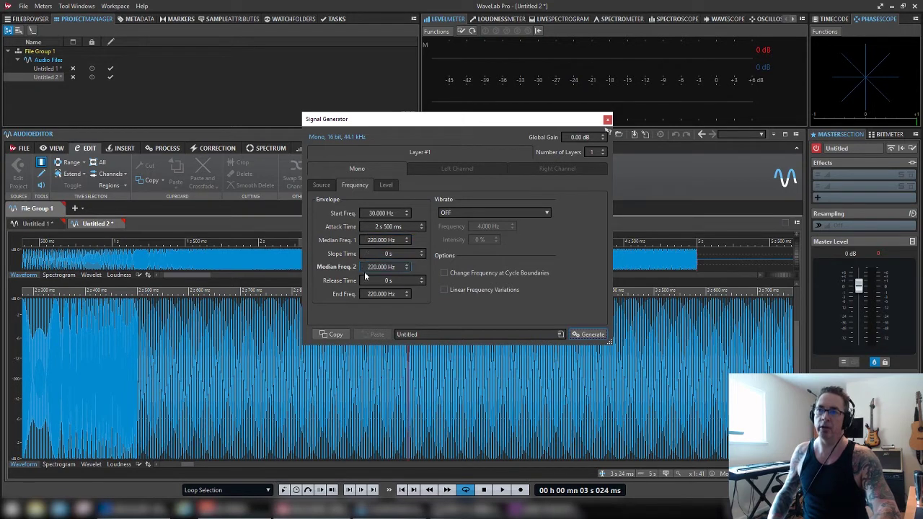
Step: Set the frequency envelope's slope time to 2 s
{"action": "left_click", "coordinate": [388, 253]}
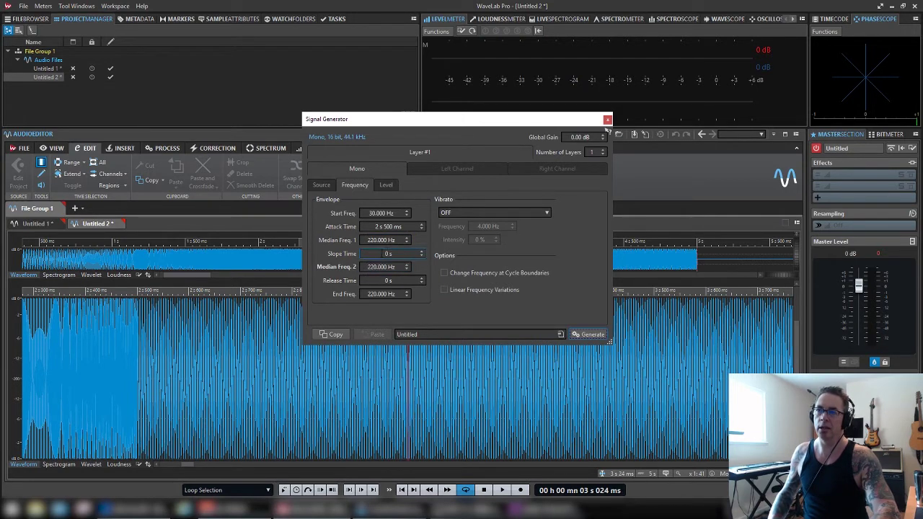
{"action": "left_click", "coordinate": [388, 253]}
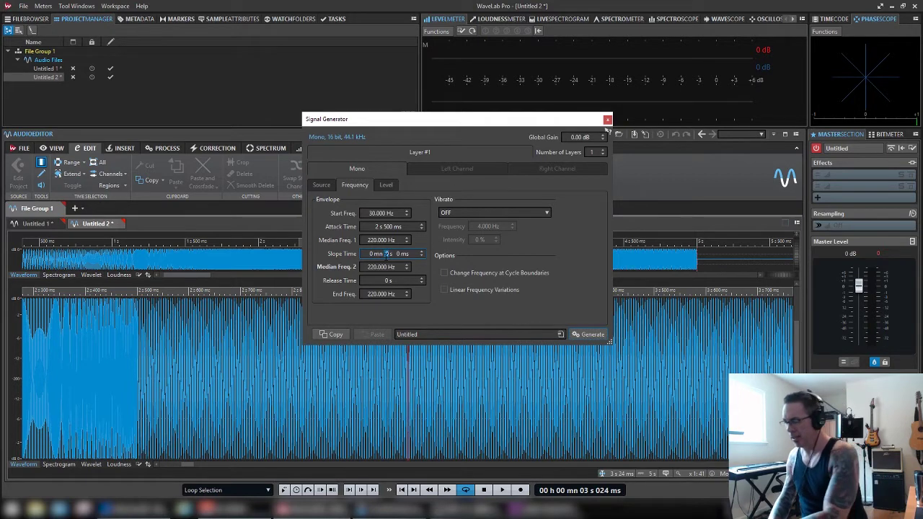
{"action": "type", "text": "2"}
{"action": "double_click", "coordinate": [388, 253]}
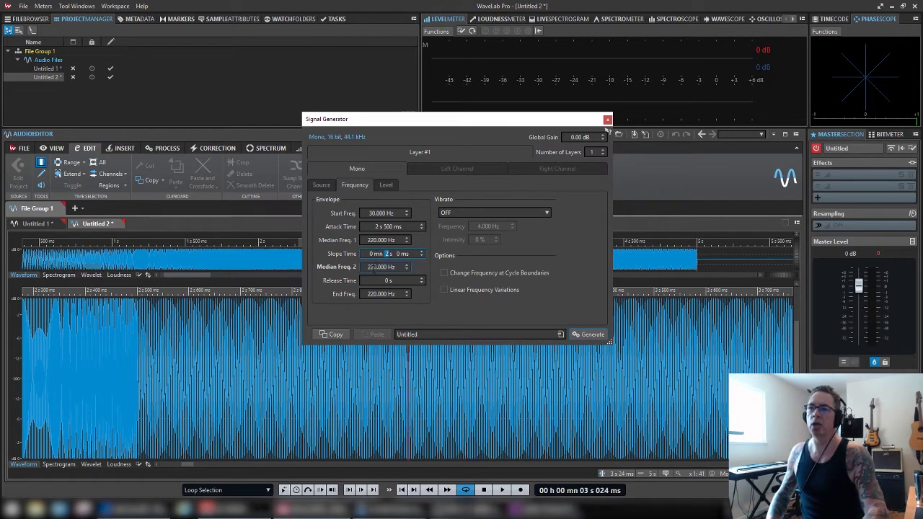
{"action": "key", "text": "Tab"}
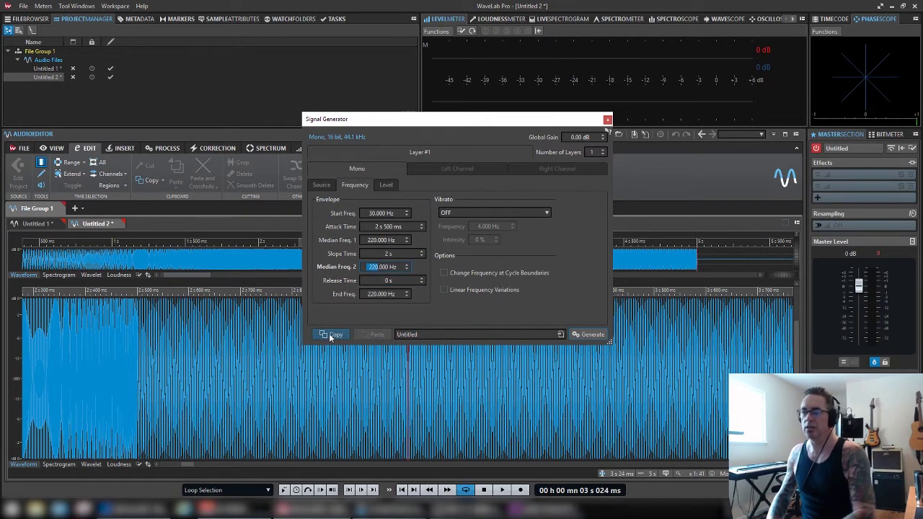
Step: Change Median Freq. 2 to 400.000 Hz, then glance at the Level settings
{"action": "type", "text": "2"}
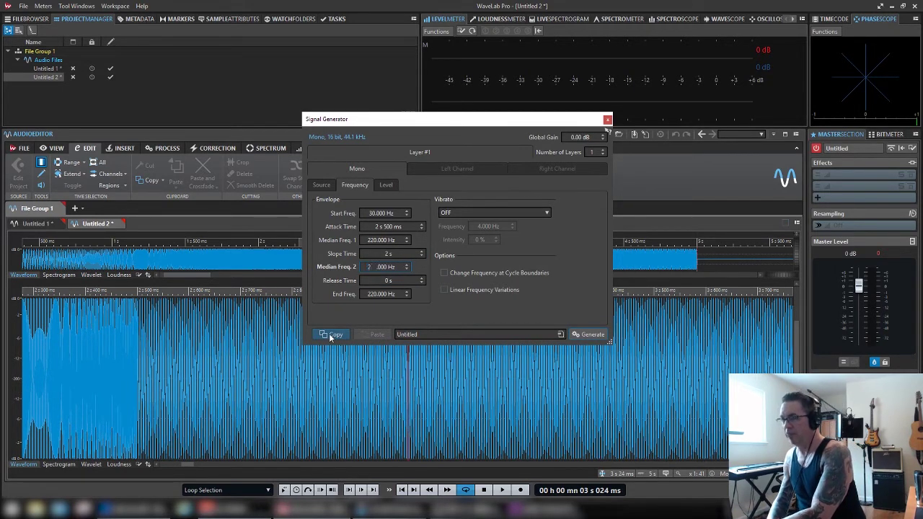
{"action": "key", "text": "BackSpace"}
{"action": "type", "text": "44"}
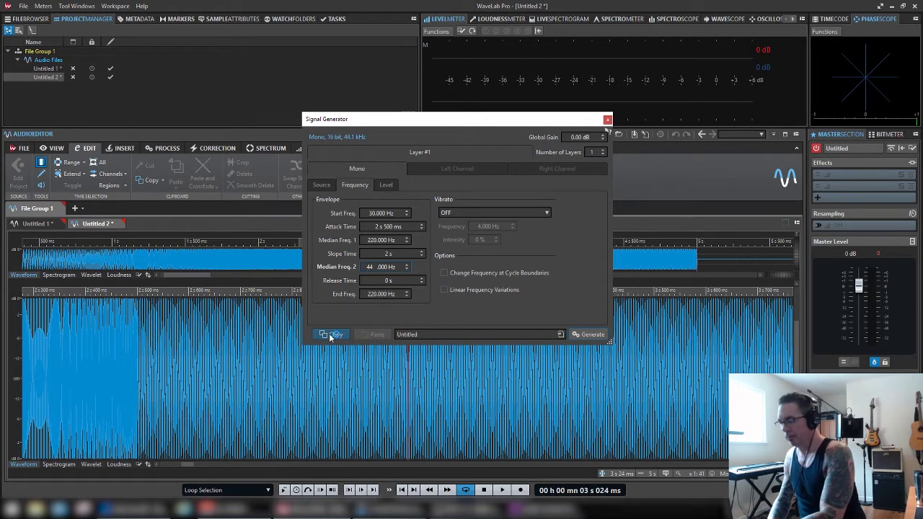
{"action": "key", "text": "ctrl+a"}
{"action": "type", "text": "0"}
{"action": "key", "text": "ctrl+a"}
{"action": "type", "text": "400"}
{"action": "key", "text": "ctrl+a"}
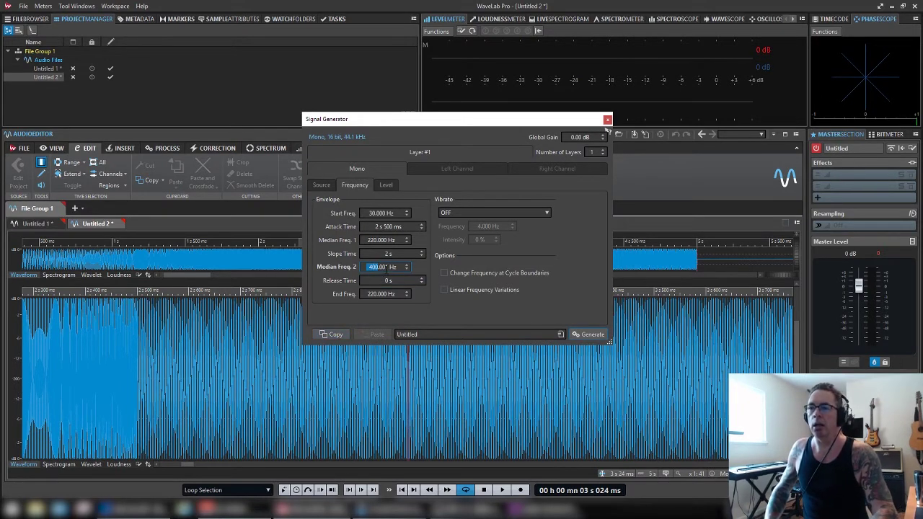
{"action": "left_click_drag", "start_coordinate": [369, 266], "coordinate": [387, 266]}
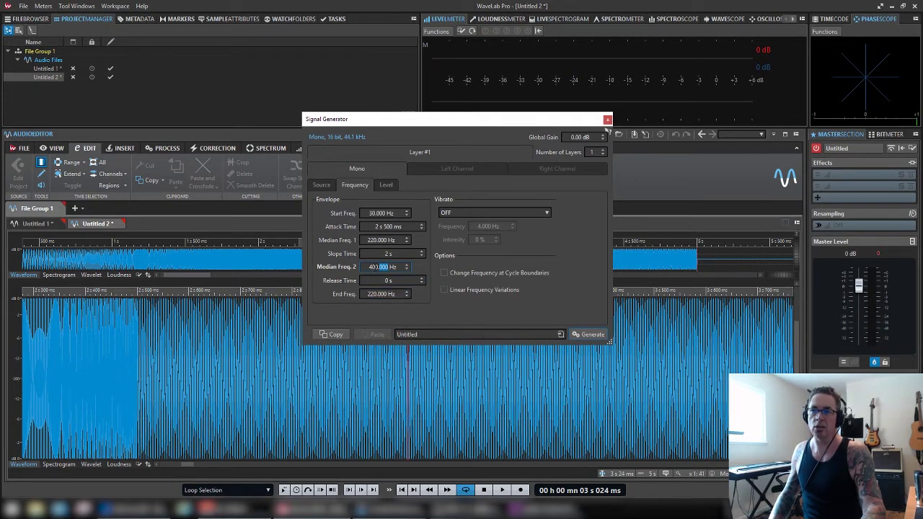
{"action": "type", "text": "0"}
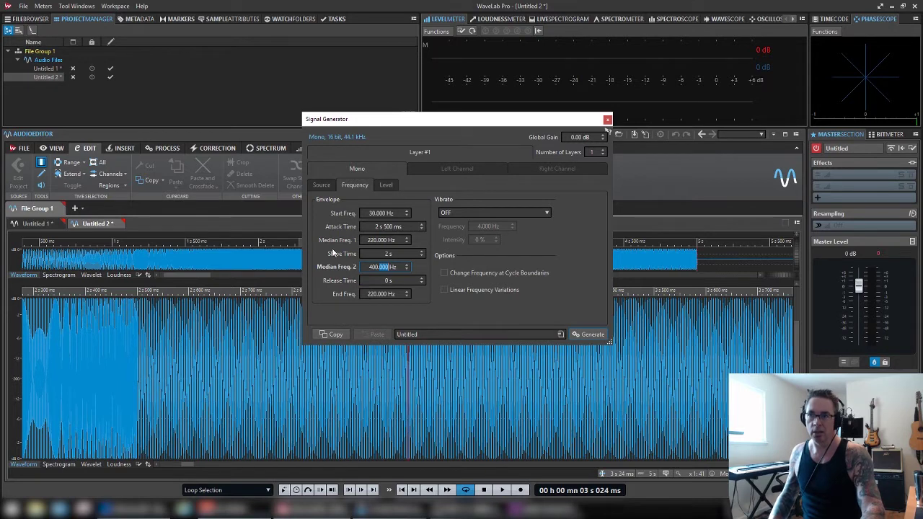
{"action": "left_click", "coordinate": [384, 186]}
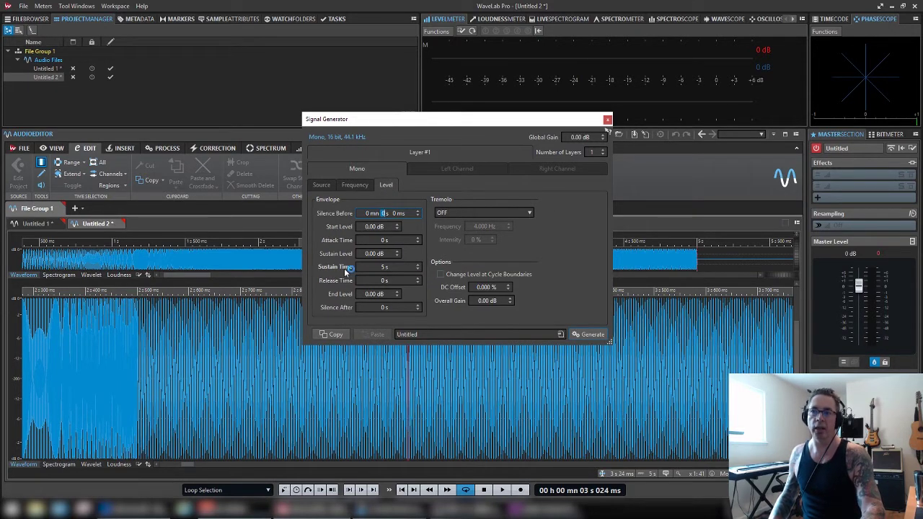
{"action": "left_click", "coordinate": [352, 185]}
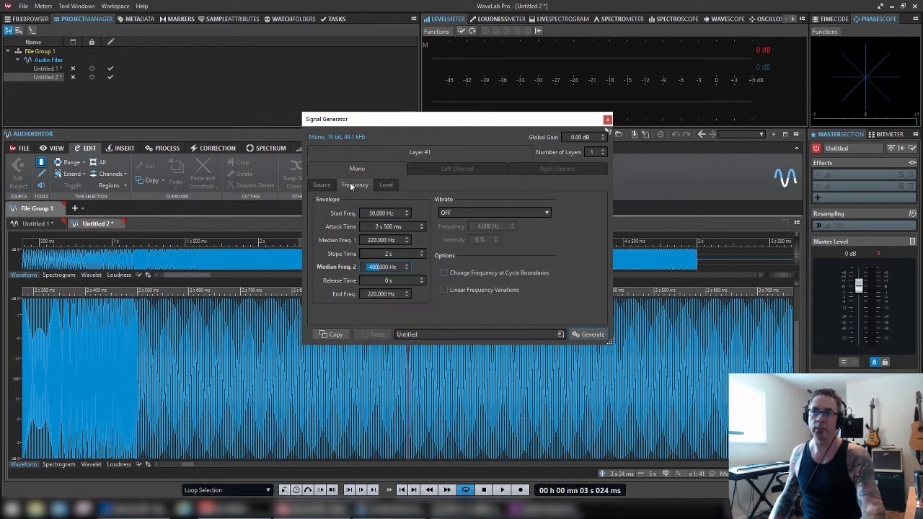
{"action": "left_click", "coordinate": [593, 337]}
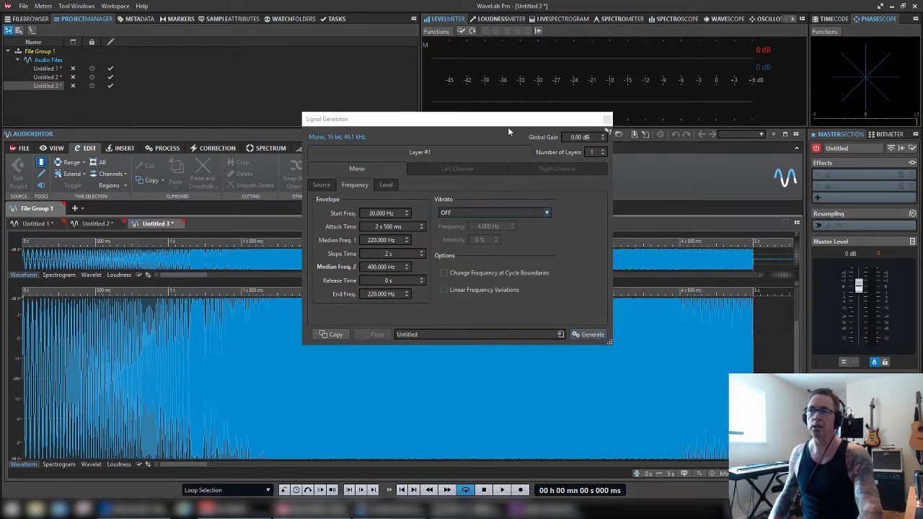
{"action": "left_click_drag", "start_coordinate": [508, 124], "coordinate": [449, 53]}
{"action": "key", "text": "space"}
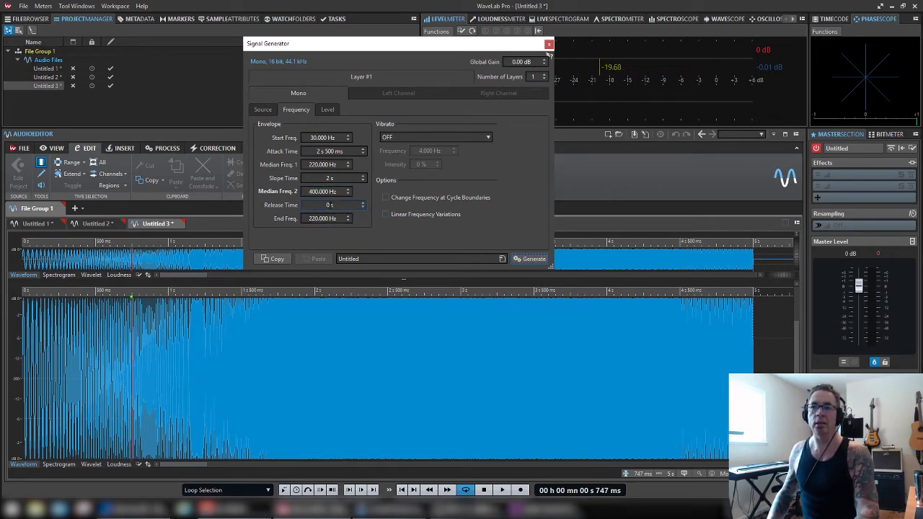
Step: Set the frequency envelope's release time to 500 ms
{"action": "left_click", "coordinate": [329, 204]}
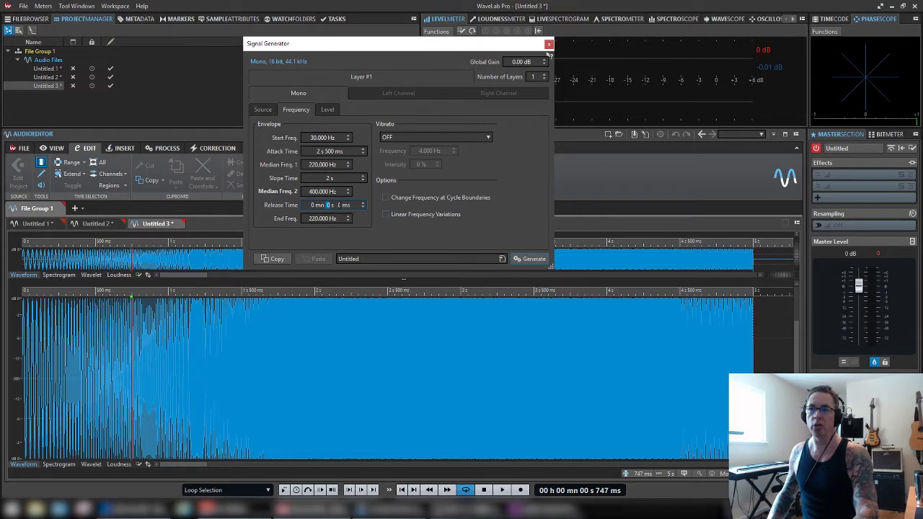
{"action": "left_click", "coordinate": [339, 204]}
{"action": "type", "text": "500"}
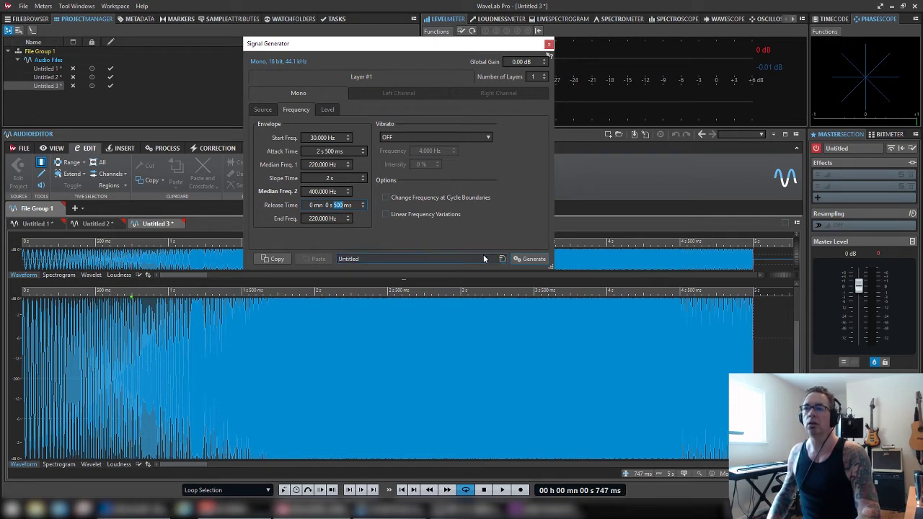
Step: Generate the sweep as Untitled 4, play it, then show the level envelope
{"action": "left_click", "coordinate": [532, 258]}
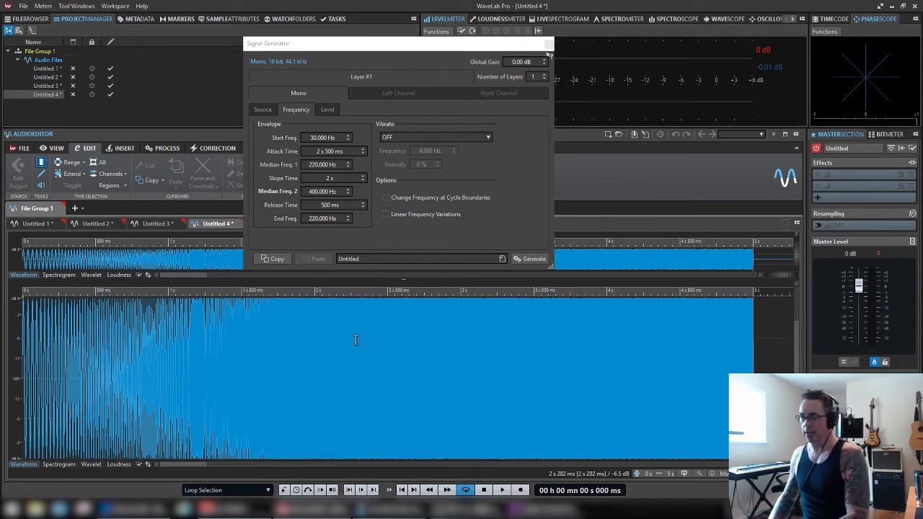
{"action": "key", "text": "space"}
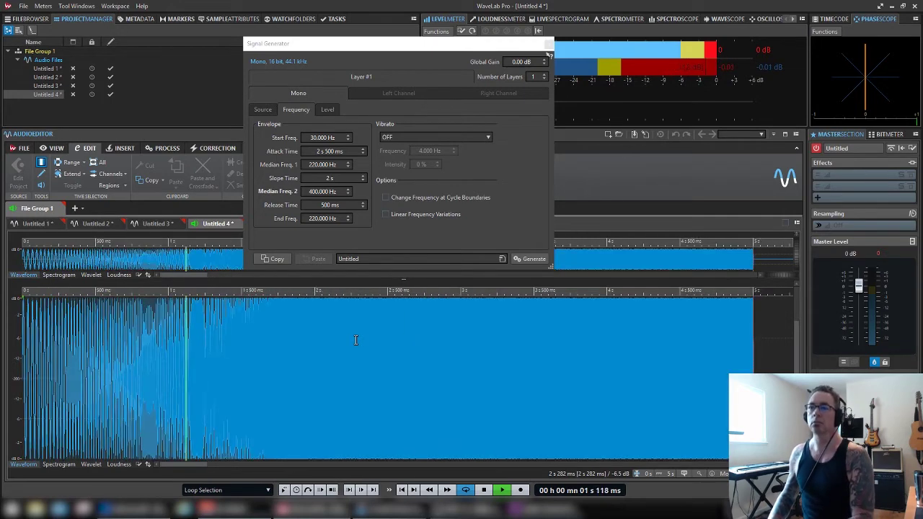
{"action": "key", "text": "space"}
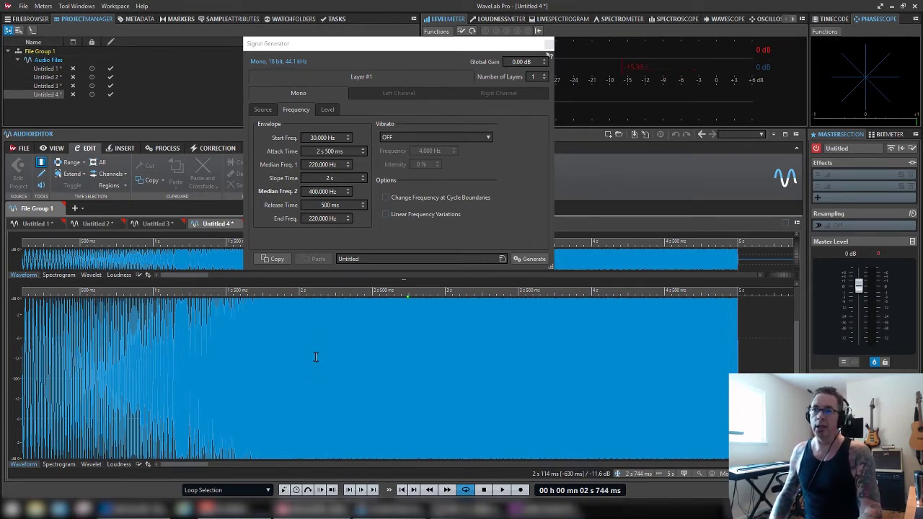
{"action": "left_click", "coordinate": [331, 111]}
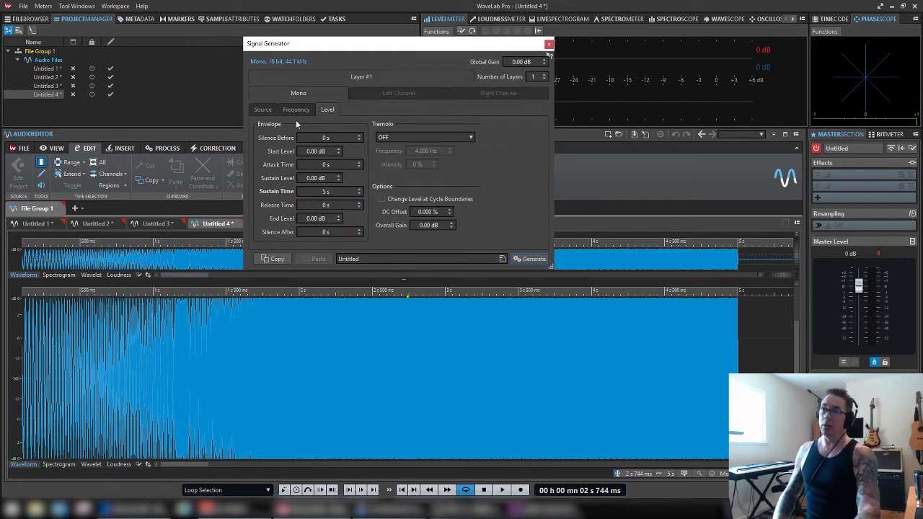
Step: Change the level envelope's start level from 0 dB to -100 dB
{"action": "left_click", "coordinate": [300, 111]}
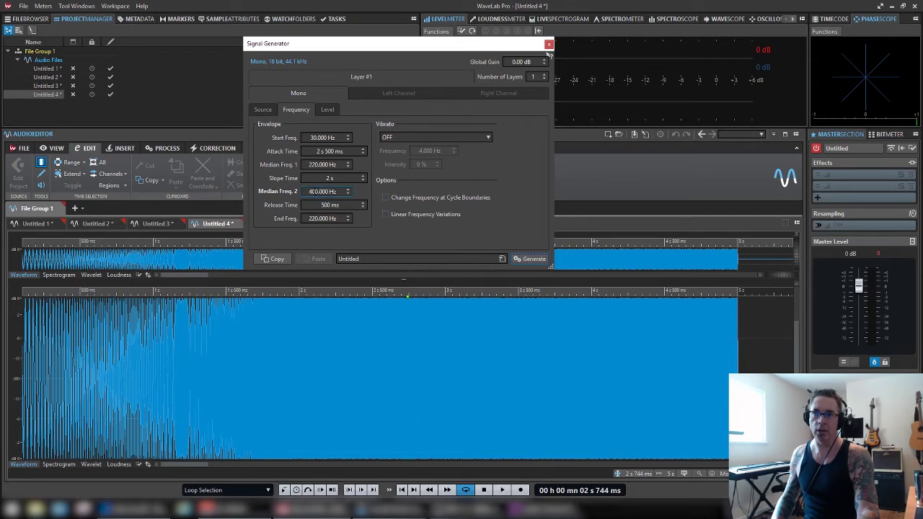
{"action": "left_click", "coordinate": [327, 110]}
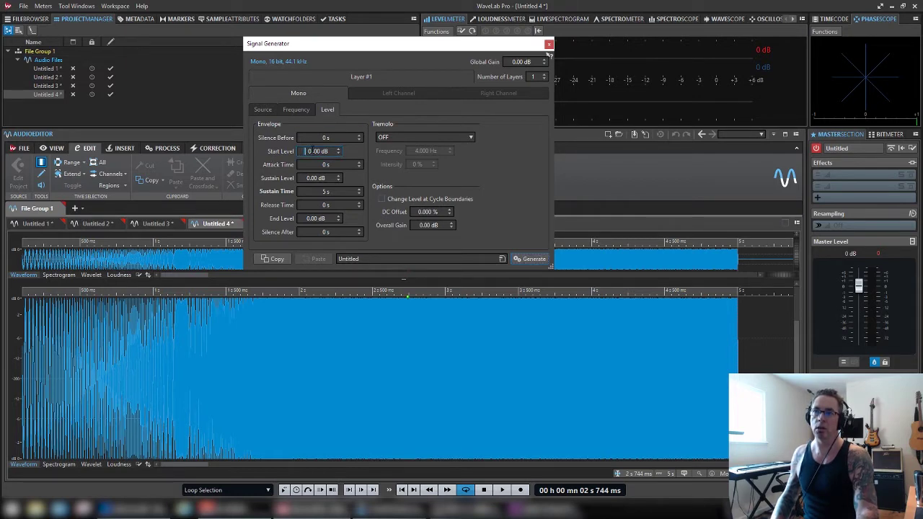
{"action": "left_click_drag", "start_coordinate": [306, 151], "coordinate": [310, 150]}
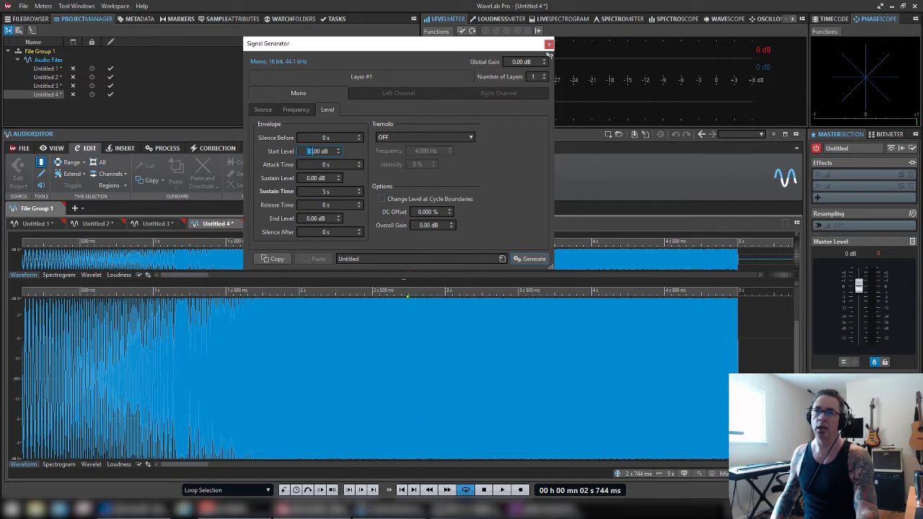
{"action": "type", "text": "9"}
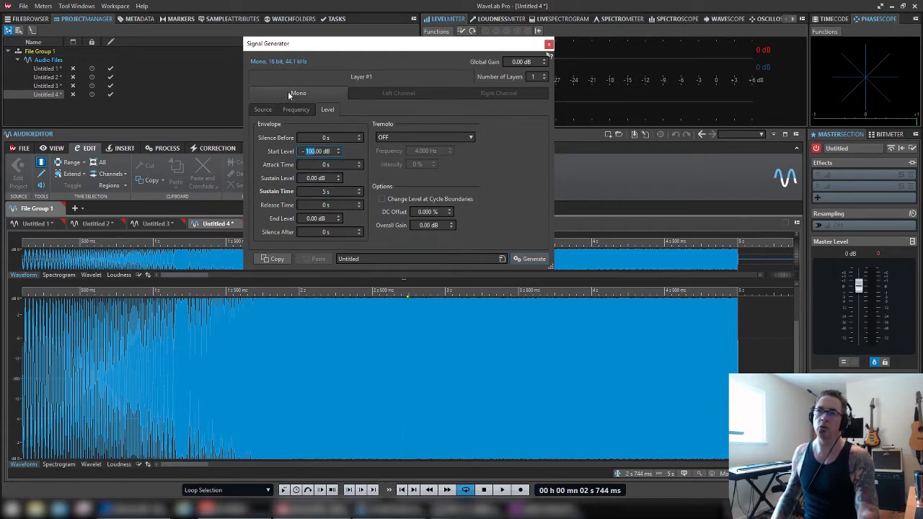
{"action": "left_click", "coordinate": [300, 111]}
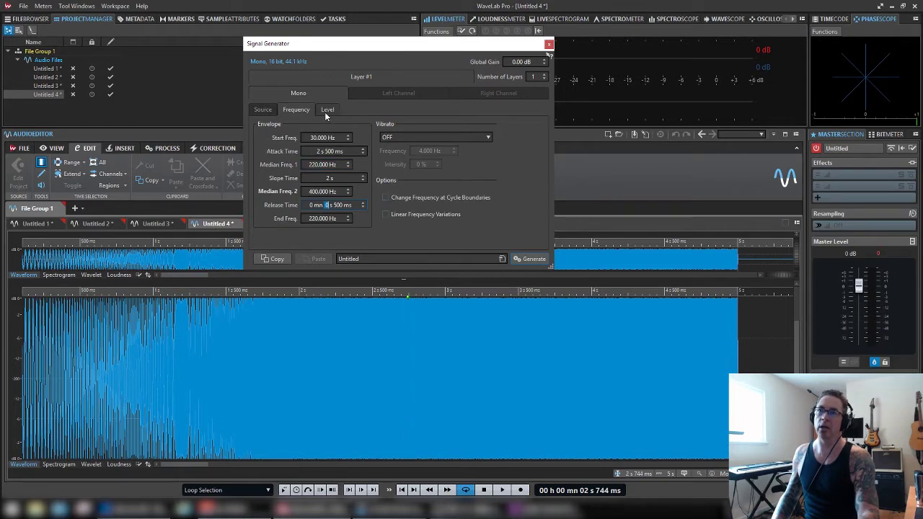
{"action": "left_click", "coordinate": [326, 110]}
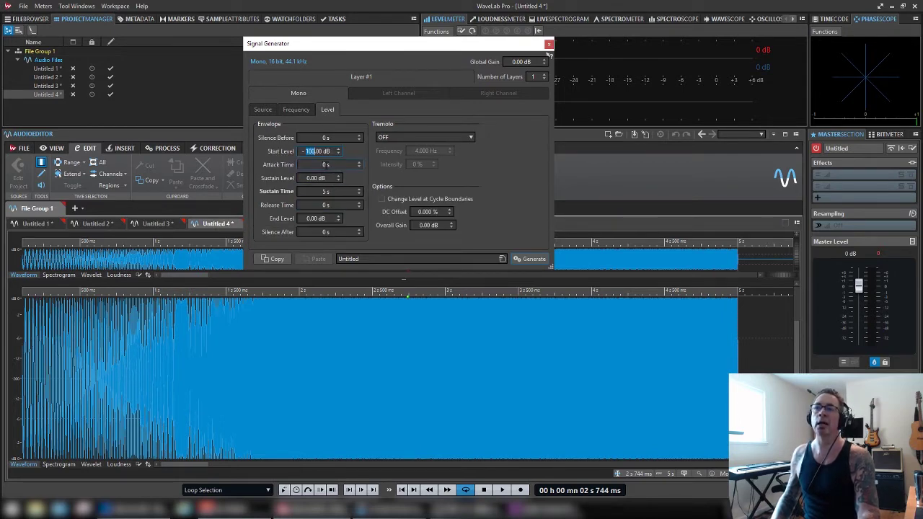
Step: Set the level envelope's attack time to 5 s and generate a fading-in tone, Untitled 5
{"action": "left_click", "coordinate": [326, 165]}
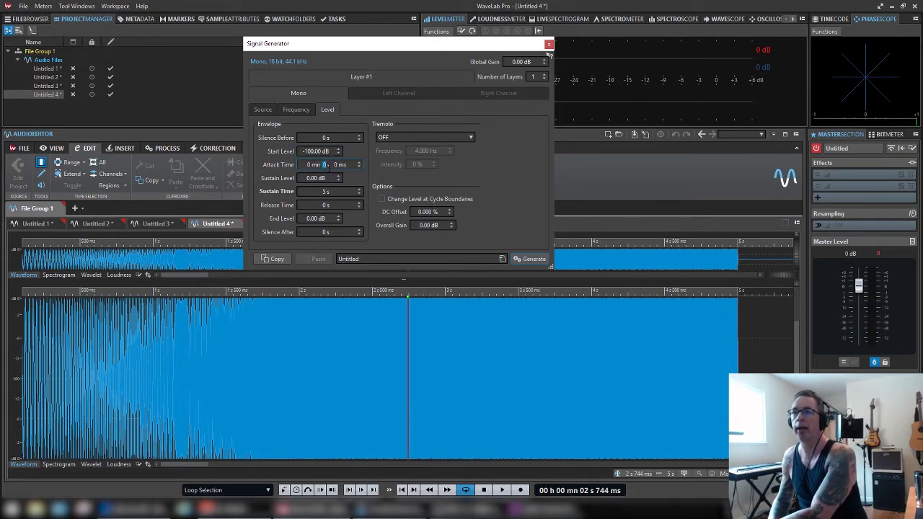
{"action": "type", "text": "5"}
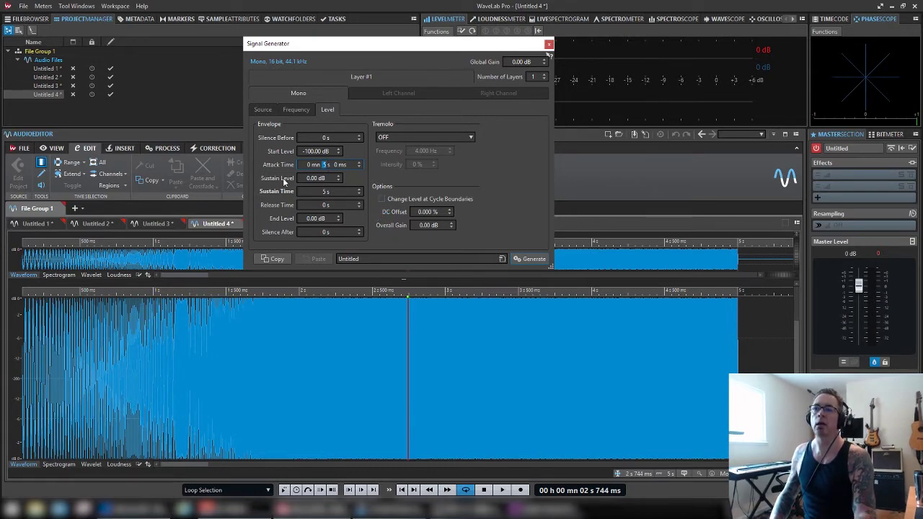
{"action": "left_click", "coordinate": [324, 164]}
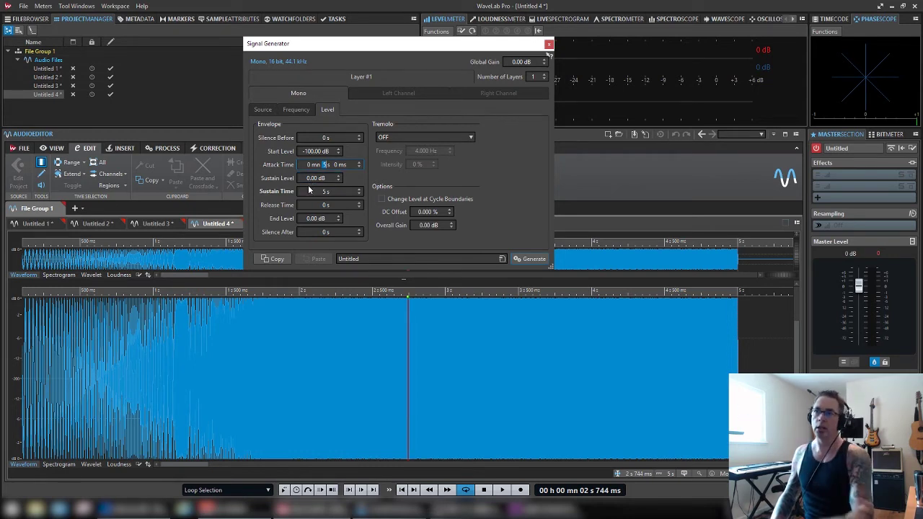
{"action": "left_click", "coordinate": [534, 259]}
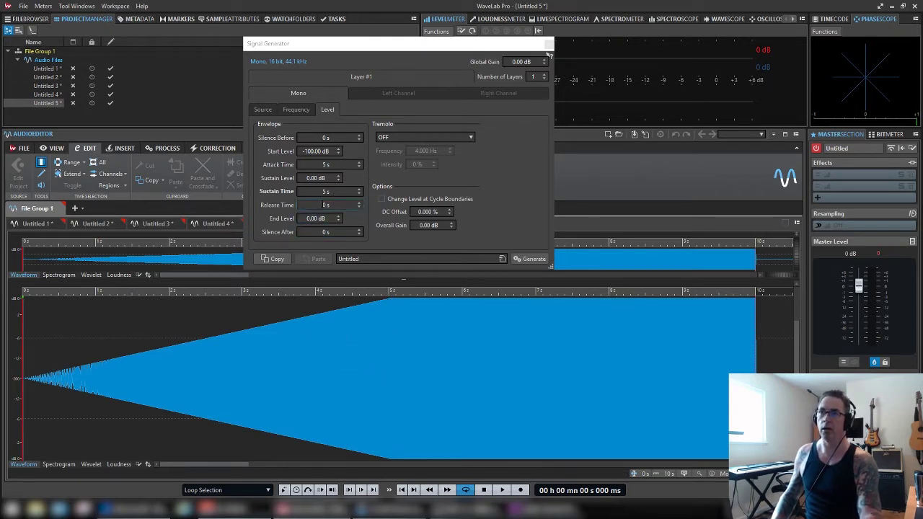
Step: Set the level sustain time to 0 s, generate Untitled 6, and play it back
{"action": "left_click", "coordinate": [325, 191]}
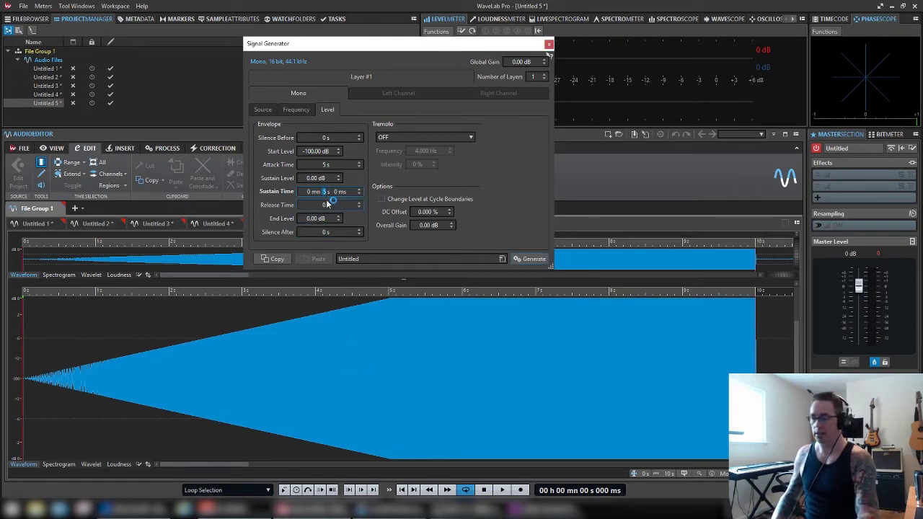
{"action": "type", "text": "0"}
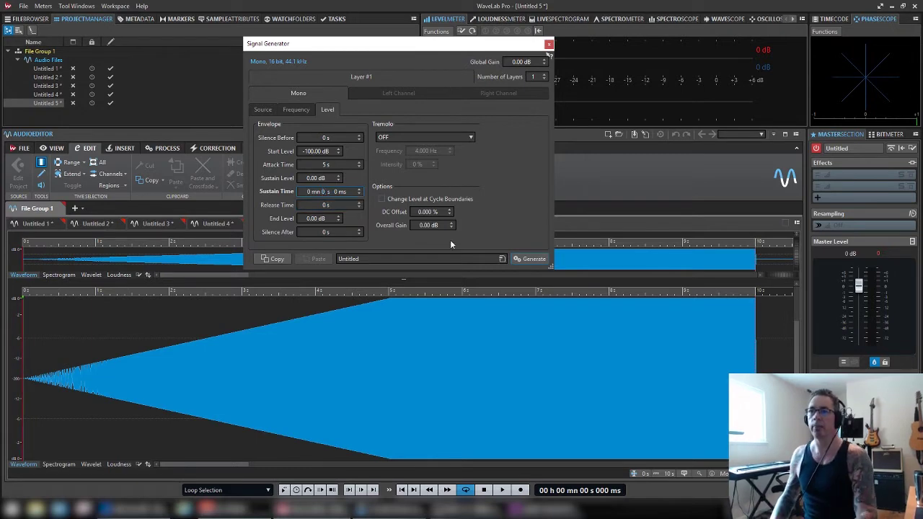
{"action": "left_click", "coordinate": [524, 261]}
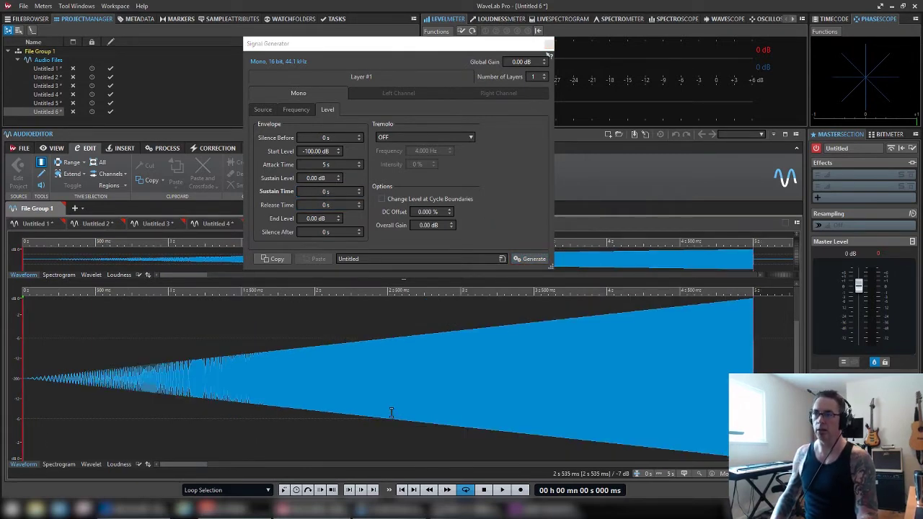
{"action": "key", "text": "space"}
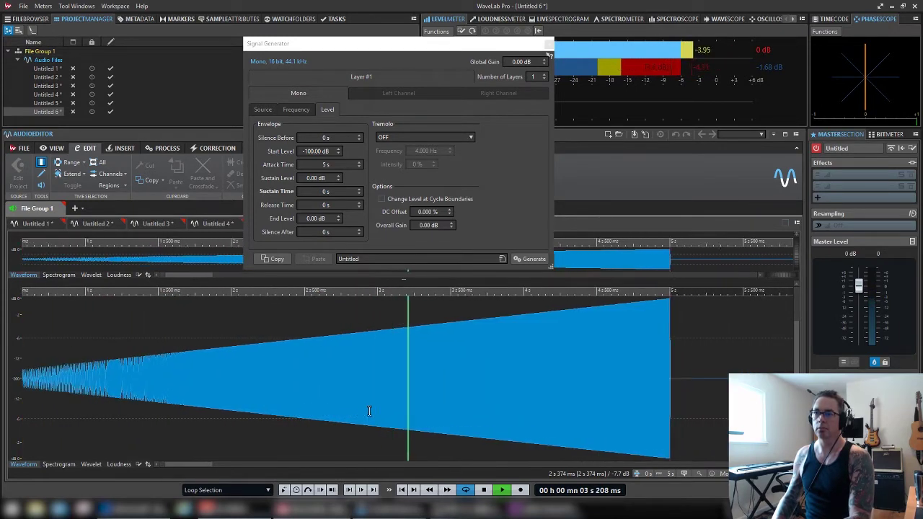
{"action": "key", "text": "space"}
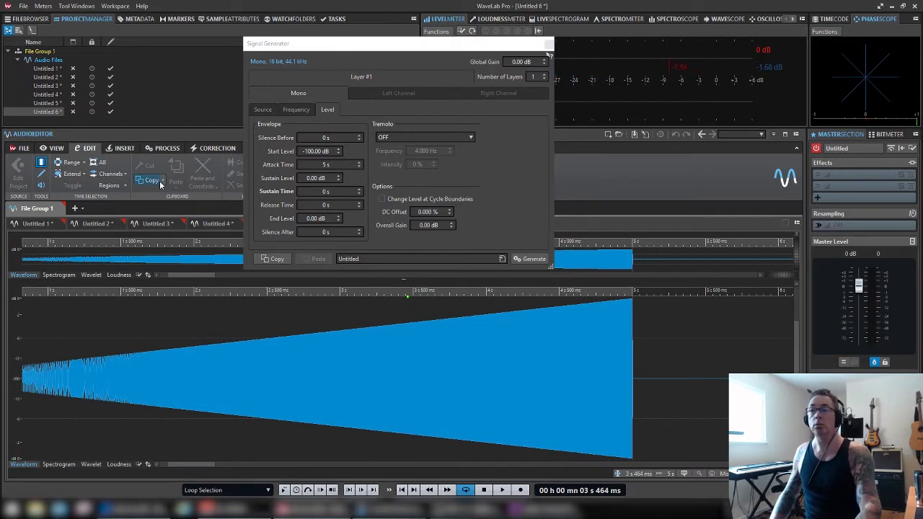
Step: Show the frequency envelope settings and play Untitled 6 from the beginning
{"action": "left_click", "coordinate": [302, 111]}
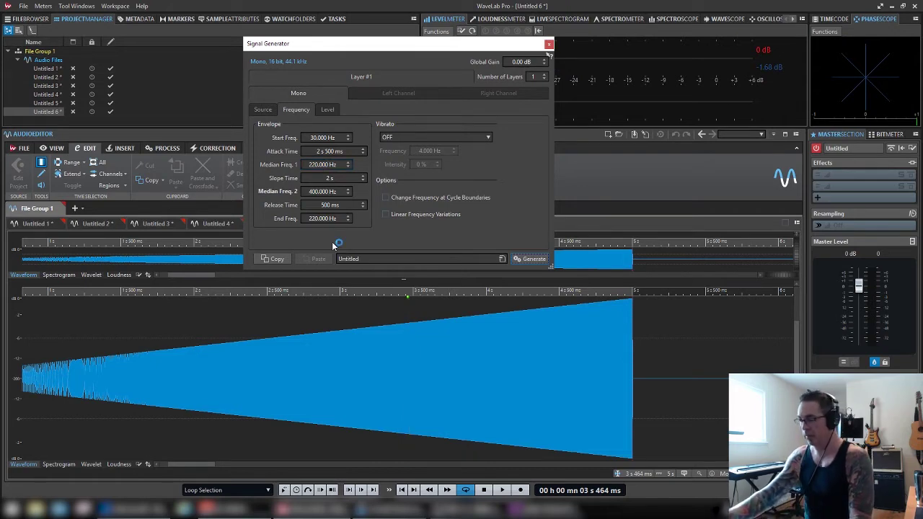
{"action": "key", "text": "Home"}
{"action": "key", "text": "space"}
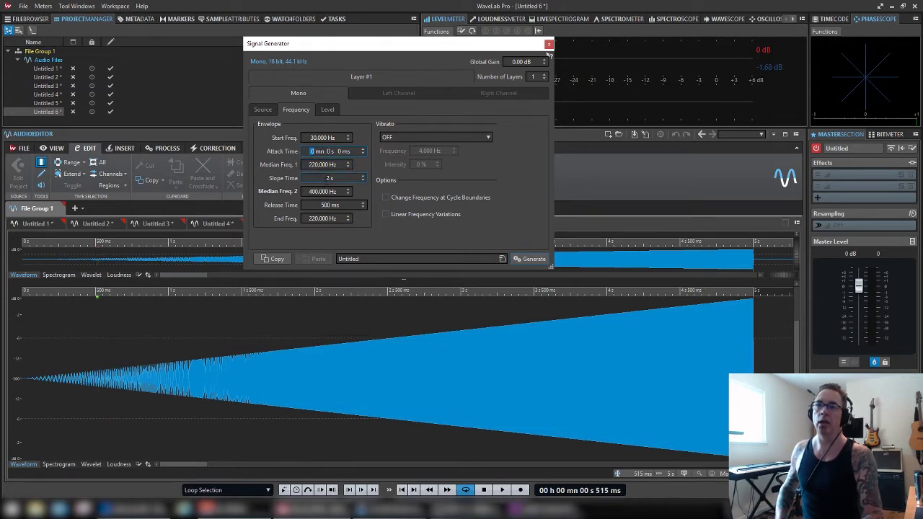
Step: Give the frequency envelope a 5 s slope, 1000 Hz second median frequency, and 0 s release
{"action": "left_click", "coordinate": [328, 178]}
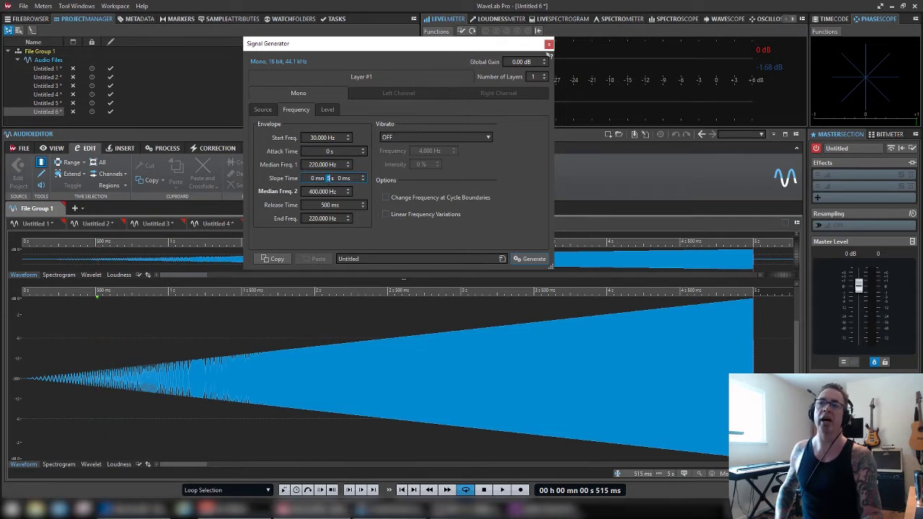
{"action": "type", "text": "5"}
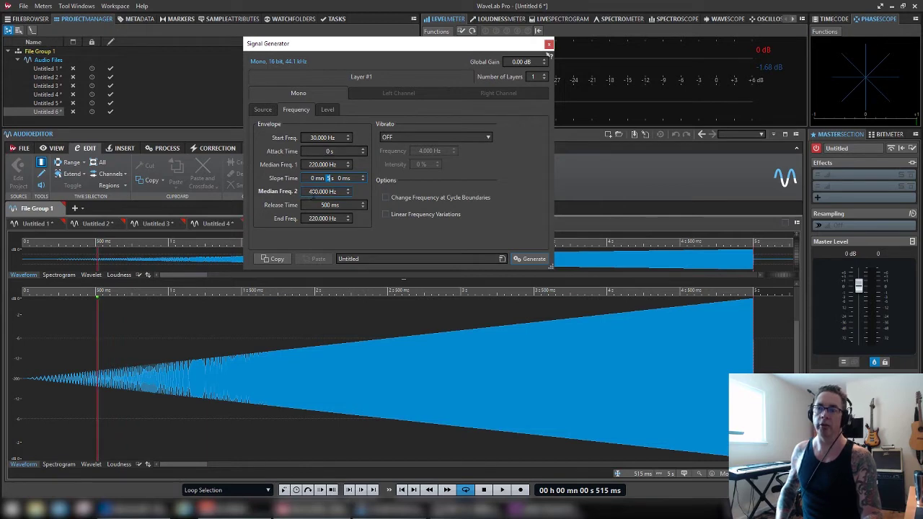
{"action": "key", "text": "Tab"}
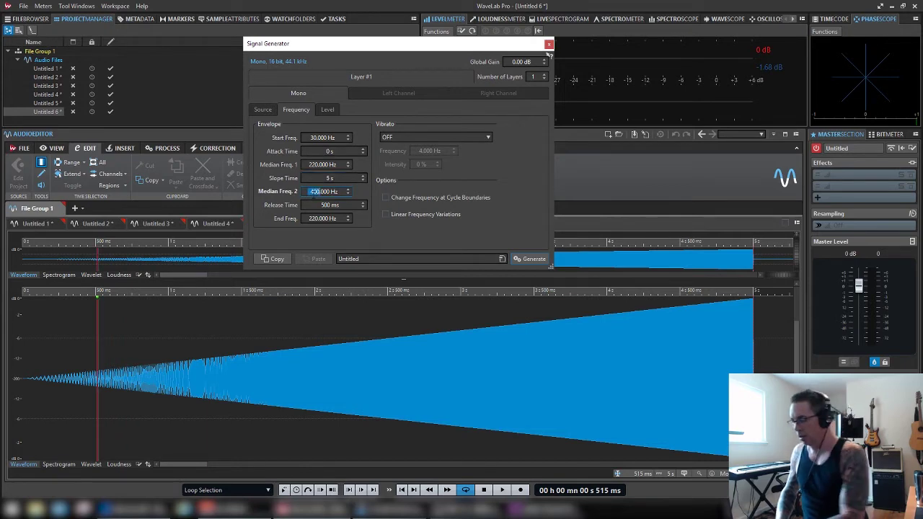
{"action": "type", "text": "1000"}
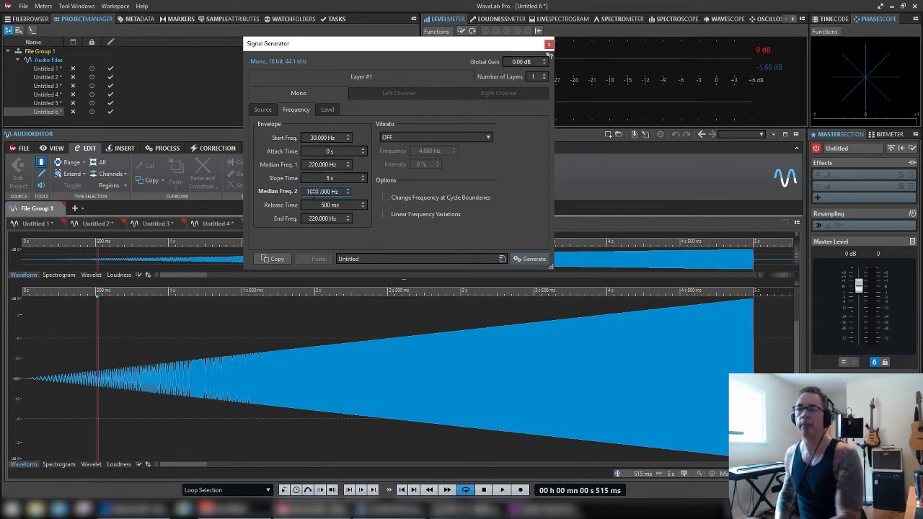
{"action": "key", "text": "Return"}
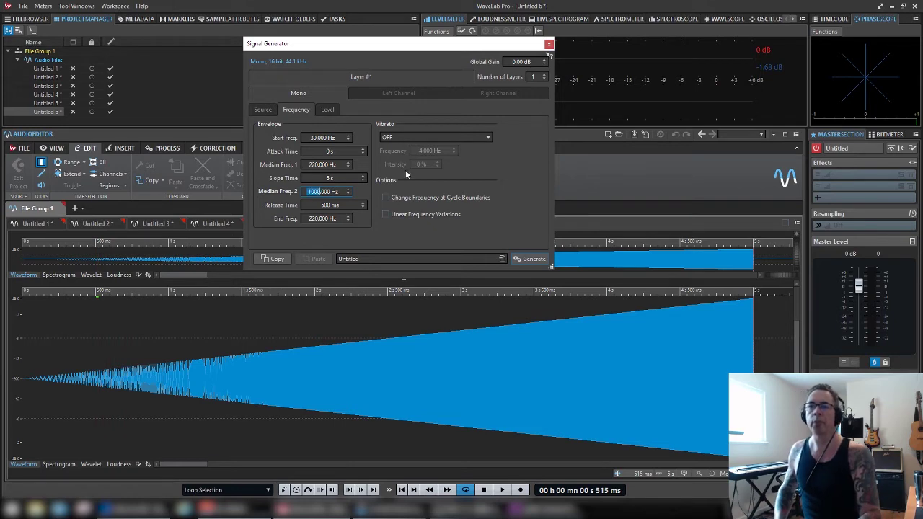
{"action": "left_click", "coordinate": [321, 204]}
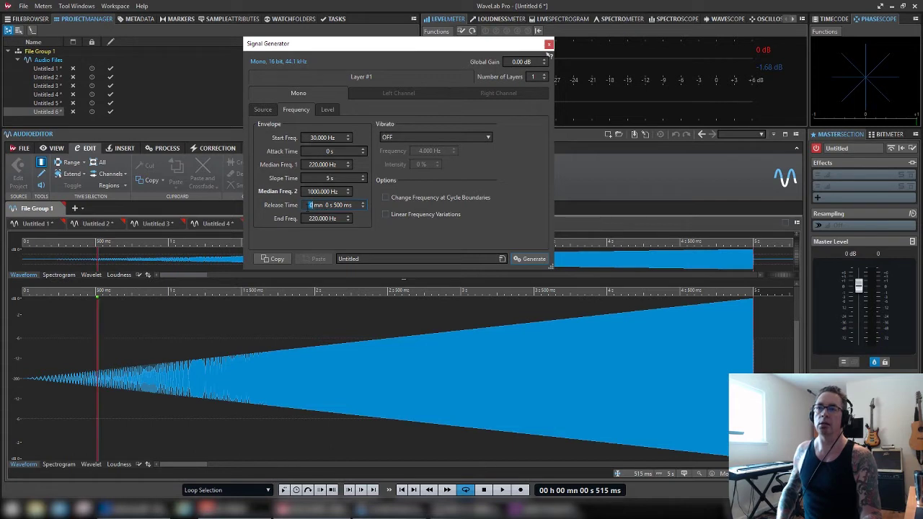
{"action": "type", "text": "0"}
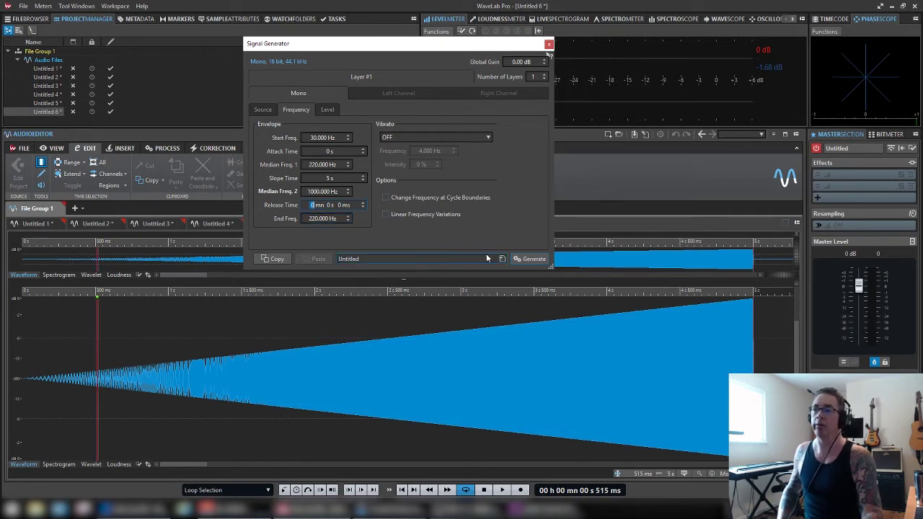
Step: Generate the Untitled 7 sweep, play it, and move the generator window to the upper left
{"action": "left_click", "coordinate": [531, 259]}
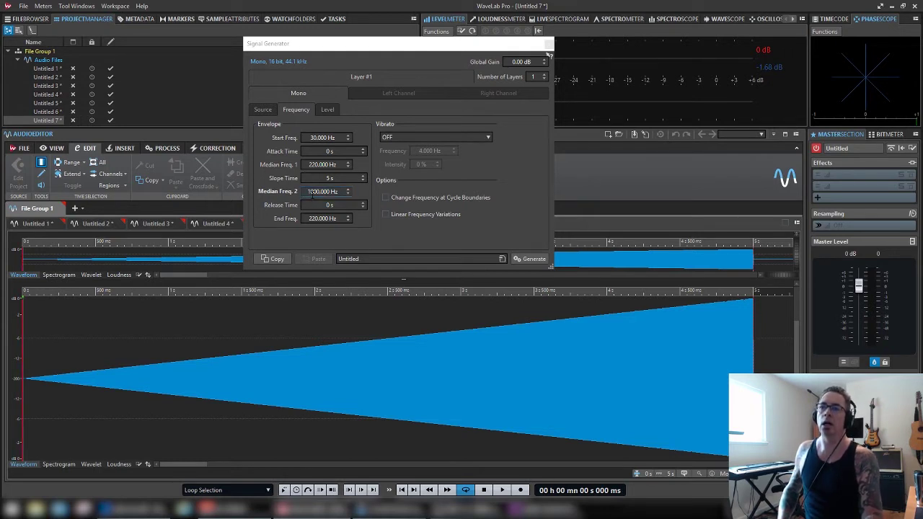
{"action": "key", "text": "space"}
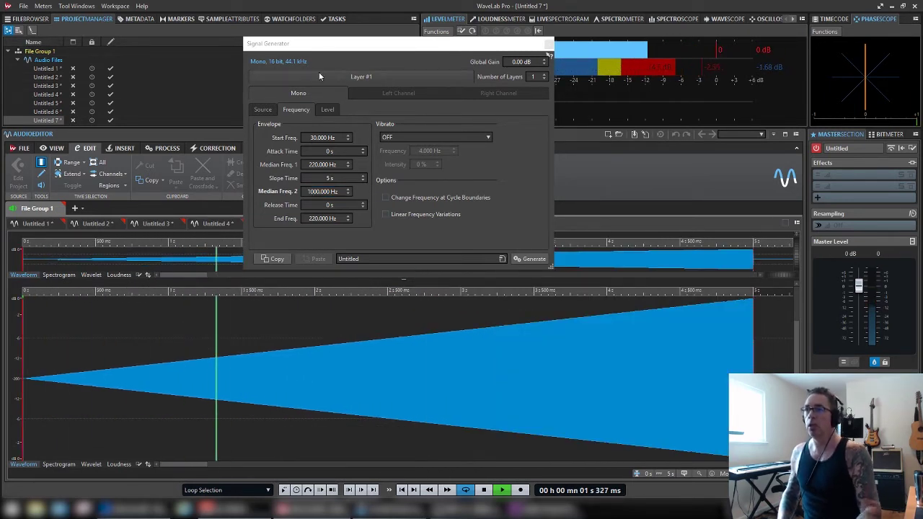
{"action": "left_click_drag", "start_coordinate": [454, 55], "coordinate": [265, 72]}
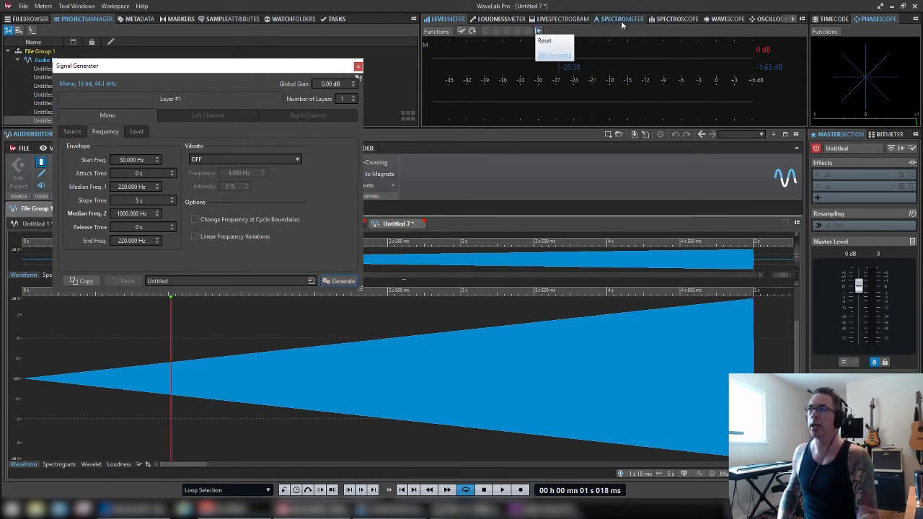
Step: Play the sweep on the spectroscope, then the spectrometer, and re-centre the generator window
{"action": "left_click", "coordinate": [674, 19]}
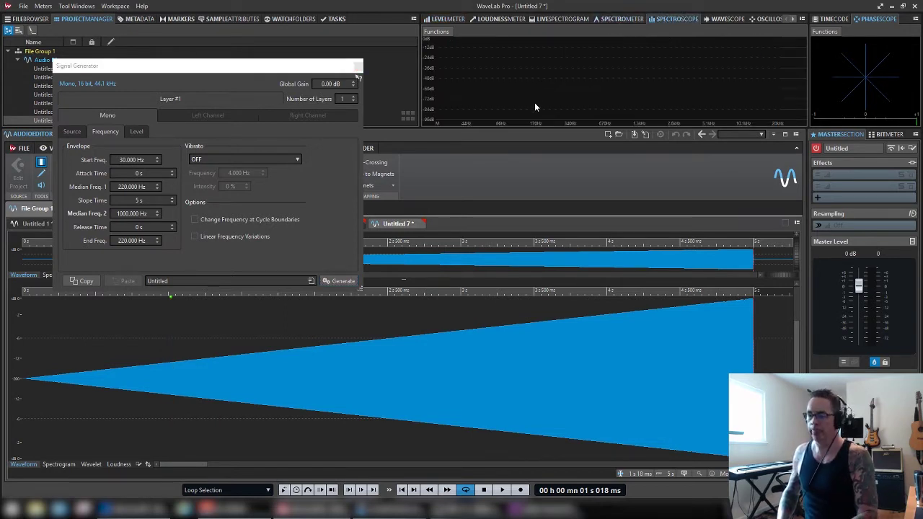
{"action": "key", "text": "space"}
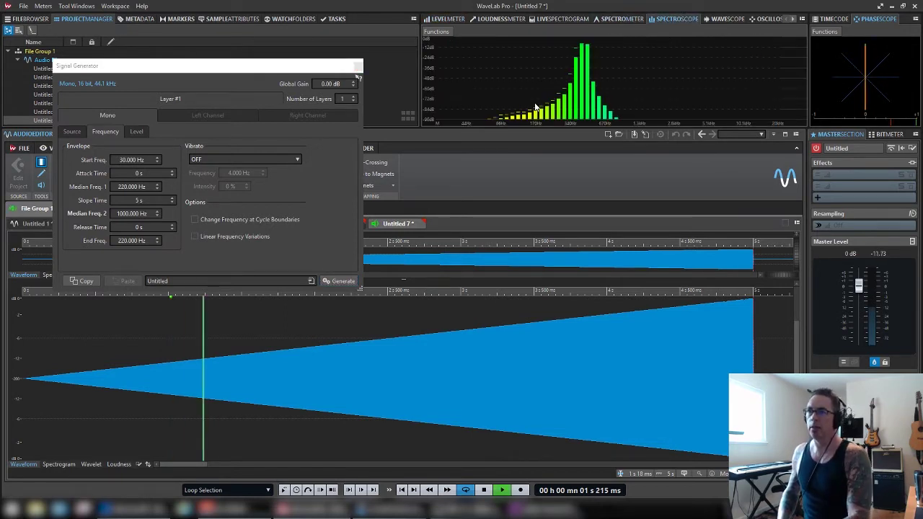
{"action": "left_click", "coordinate": [601, 20]}
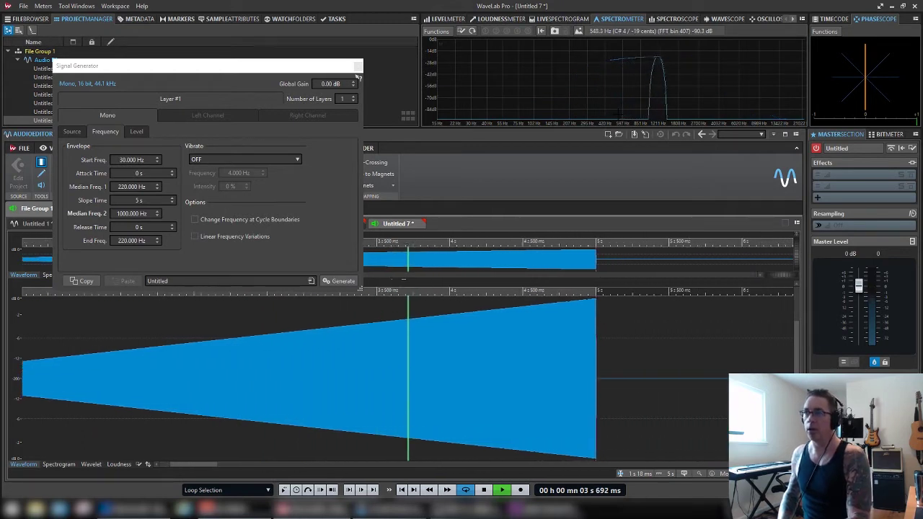
{"action": "key", "text": "space"}
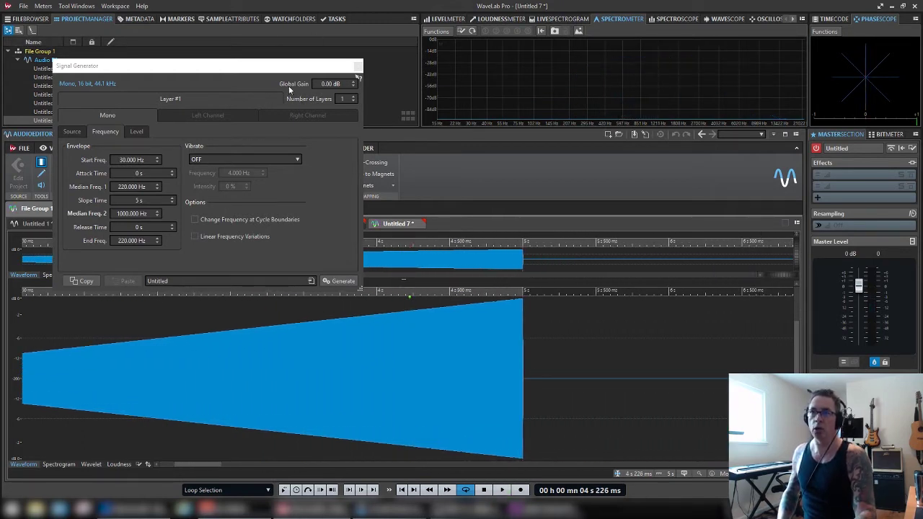
{"action": "left_click_drag", "start_coordinate": [254, 69], "coordinate": [510, 175]}
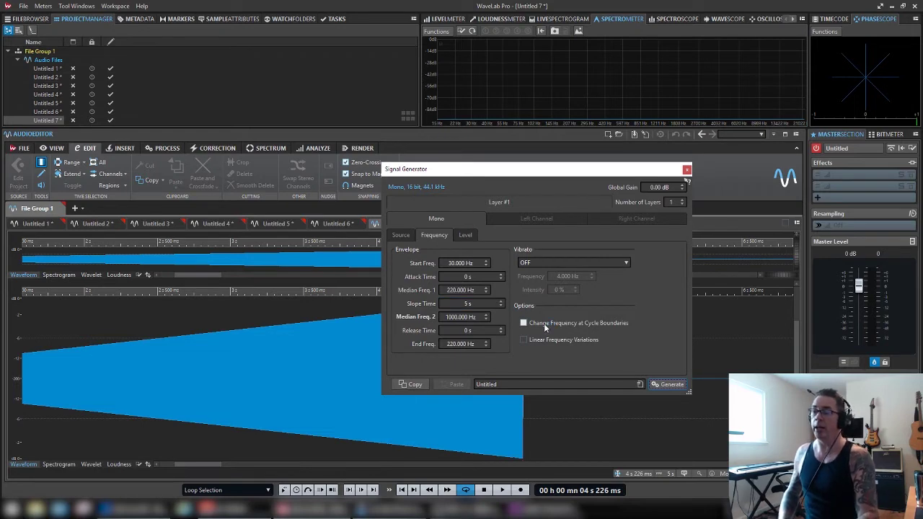
Step: Show the level envelope settings, then start and cancel a Save Preset As without saving
{"action": "left_click", "coordinate": [468, 237]}
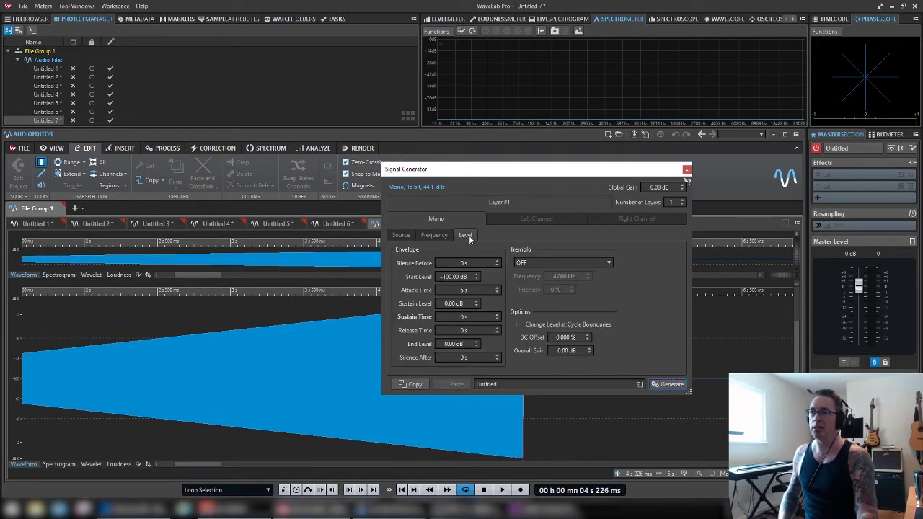
{"action": "left_click", "coordinate": [639, 386]}
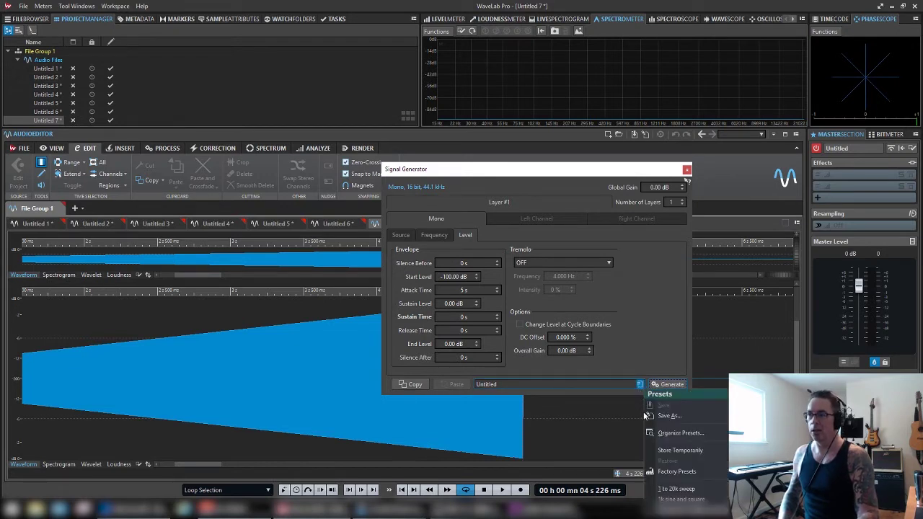
{"action": "left_click", "coordinate": [651, 416]}
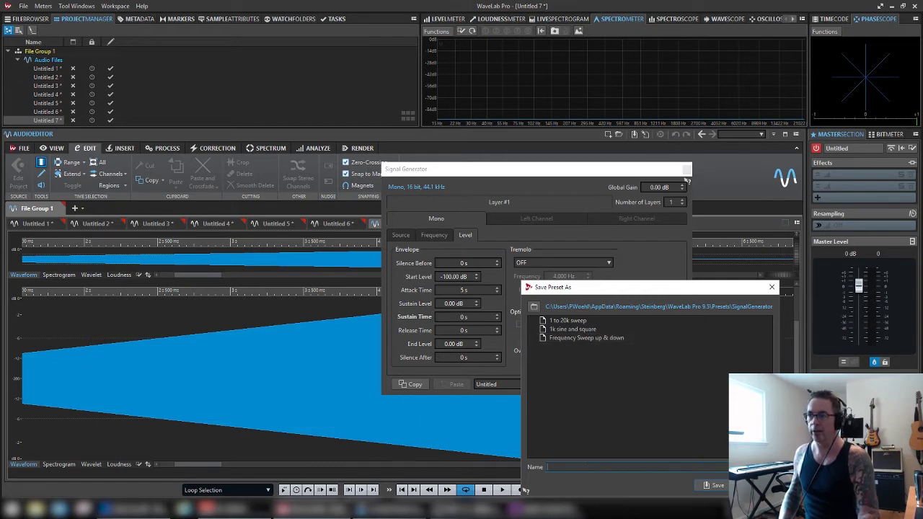
{"action": "left_click", "coordinate": [547, 467]}
{"action": "key", "text": "Escape"}
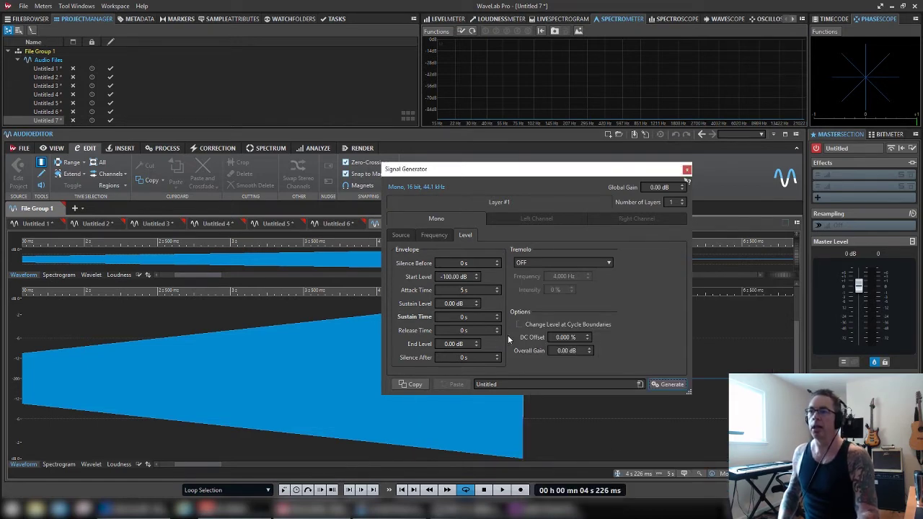
Step: Set the frequency envelope's vibrato to a sine at 7% intensity
{"action": "left_click", "coordinate": [437, 237]}
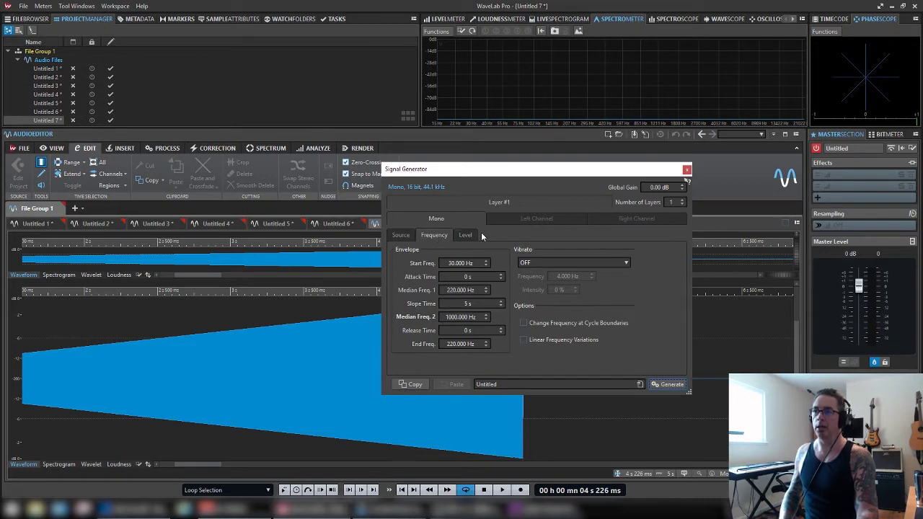
{"action": "left_click", "coordinate": [530, 266]}
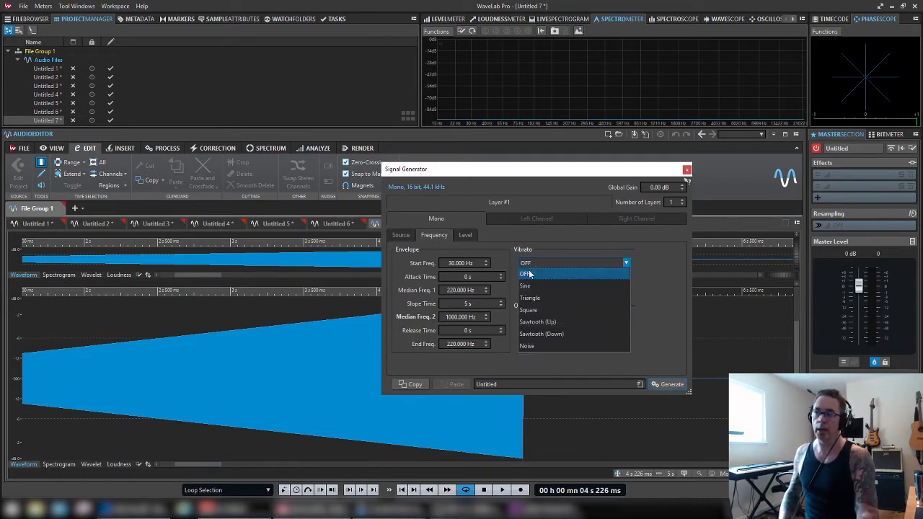
{"action": "left_click", "coordinate": [530, 285]}
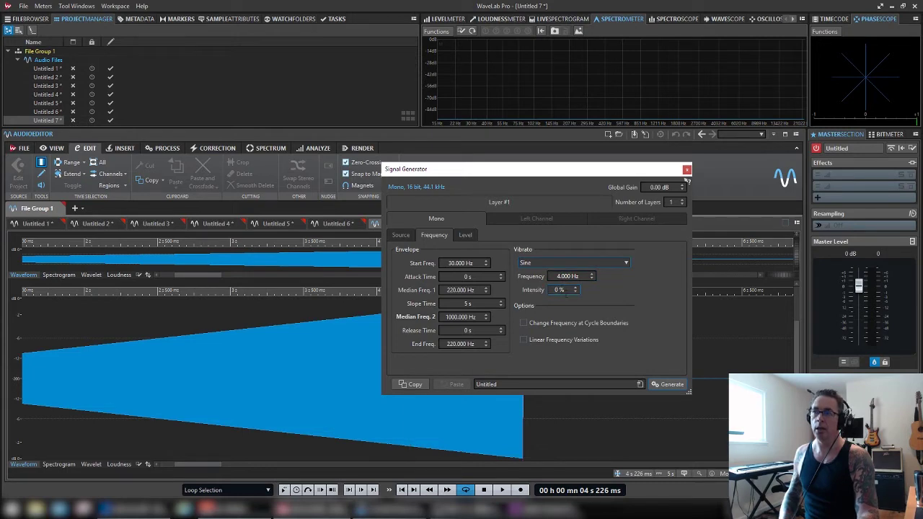
{"action": "left_click", "coordinate": [575, 288]}
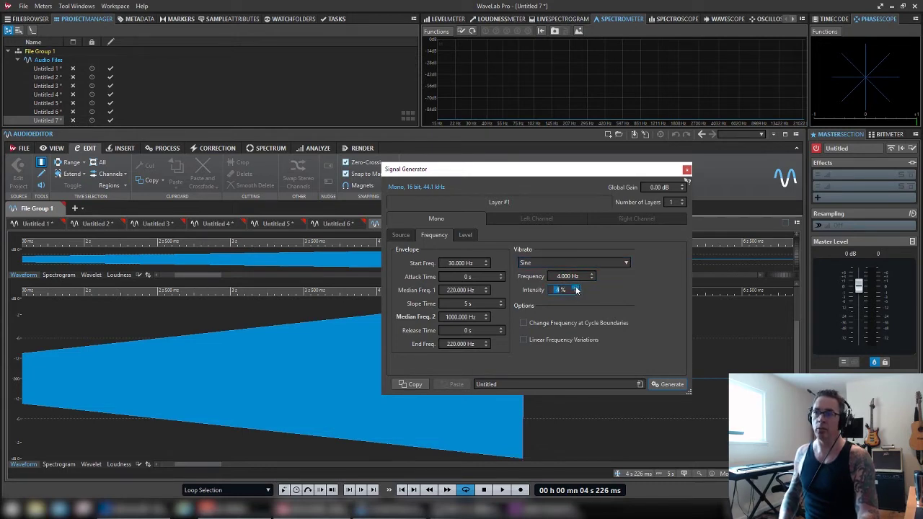
{"action": "left_click", "coordinate": [576, 288]}
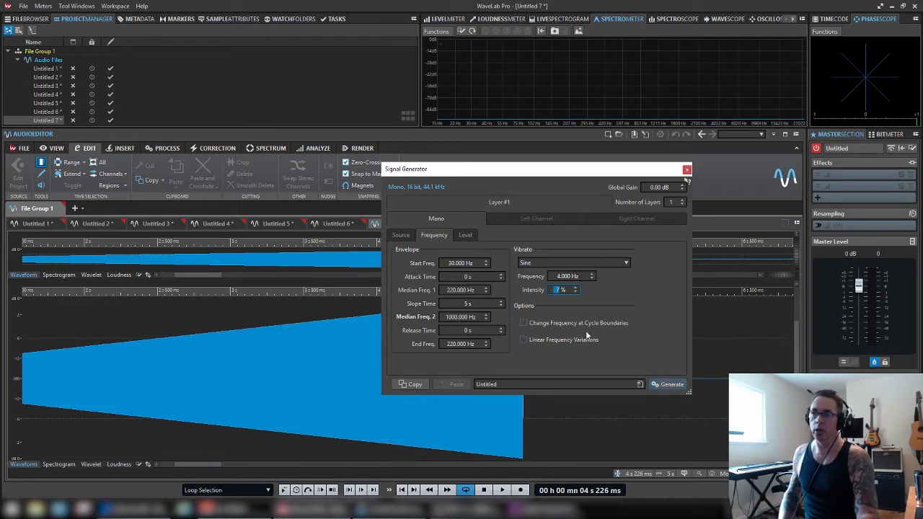
Step: Generate the vibrato sweep Untitled 8 and play it back
{"action": "left_click", "coordinate": [671, 385]}
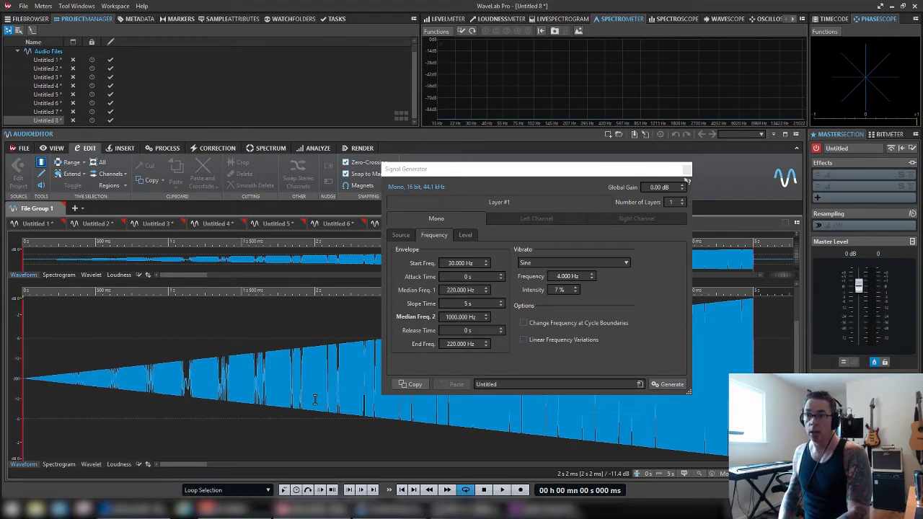
{"action": "key", "text": "space"}
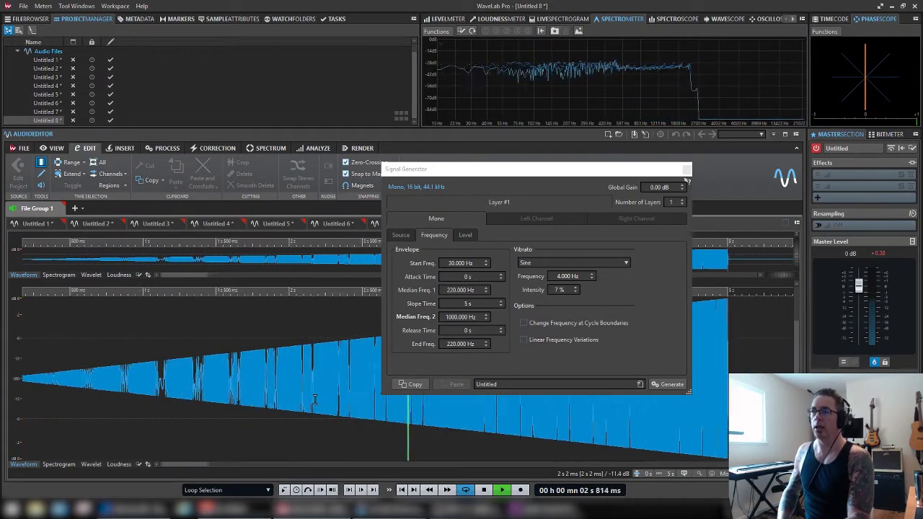
{"action": "key", "text": "space"}
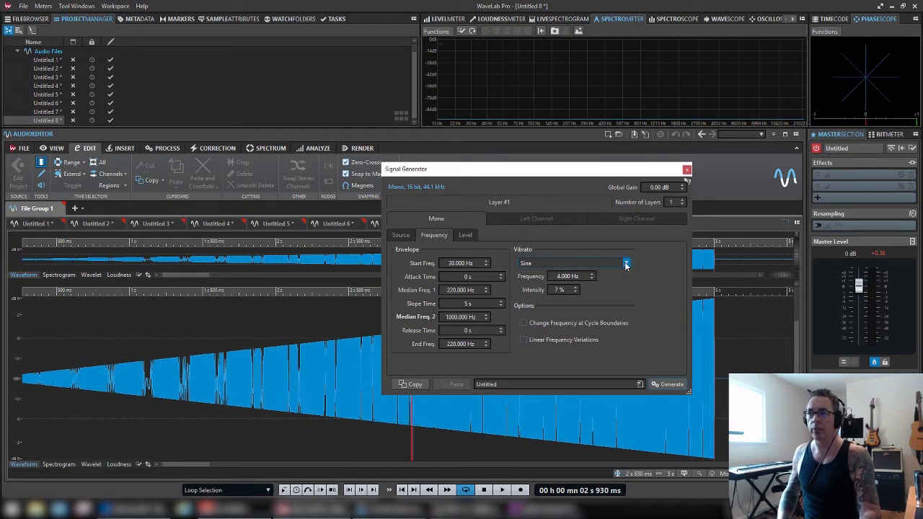
{"action": "left_click", "coordinate": [624, 263]}
Step: Switch vibrato off, add a 7% sine level tremolo, and generate, triggering a clipping warning
{"action": "left_click", "coordinate": [531, 268]}
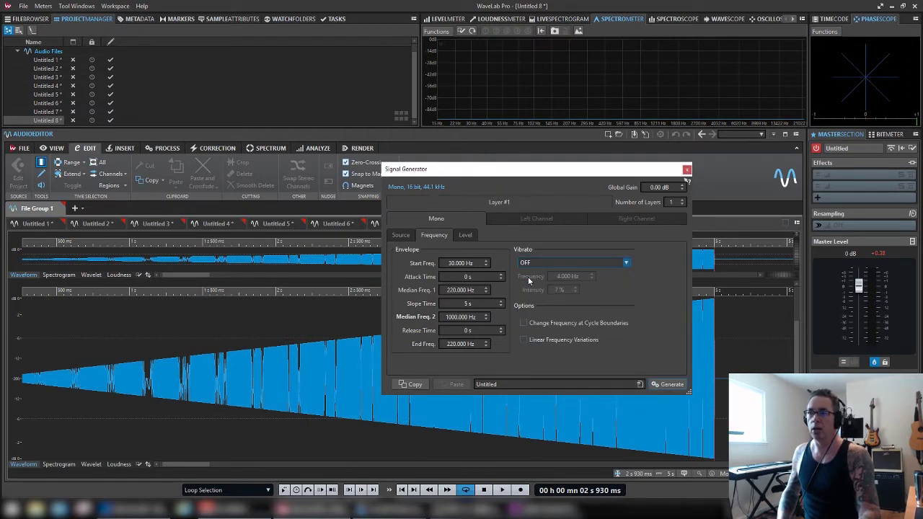
{"action": "left_click", "coordinate": [465, 236]}
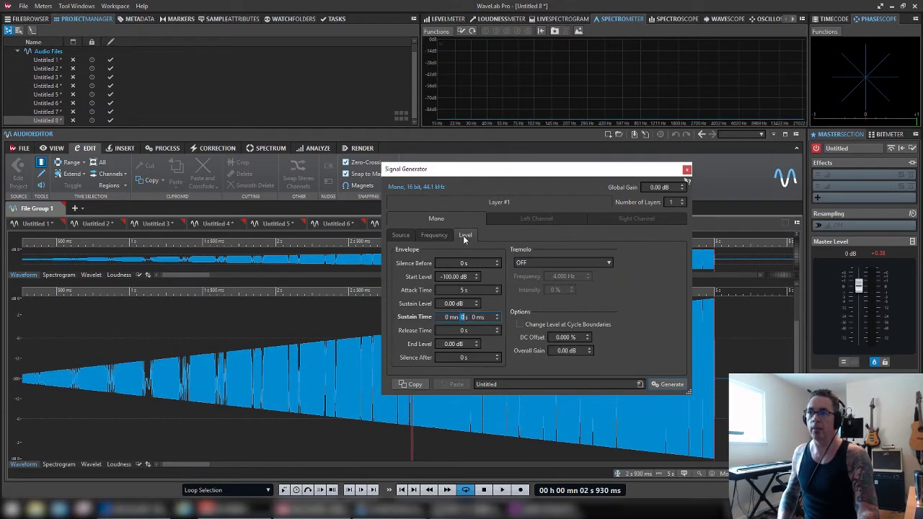
{"action": "left_click", "coordinate": [555, 264]}
{"action": "left_click", "coordinate": [542, 282]}
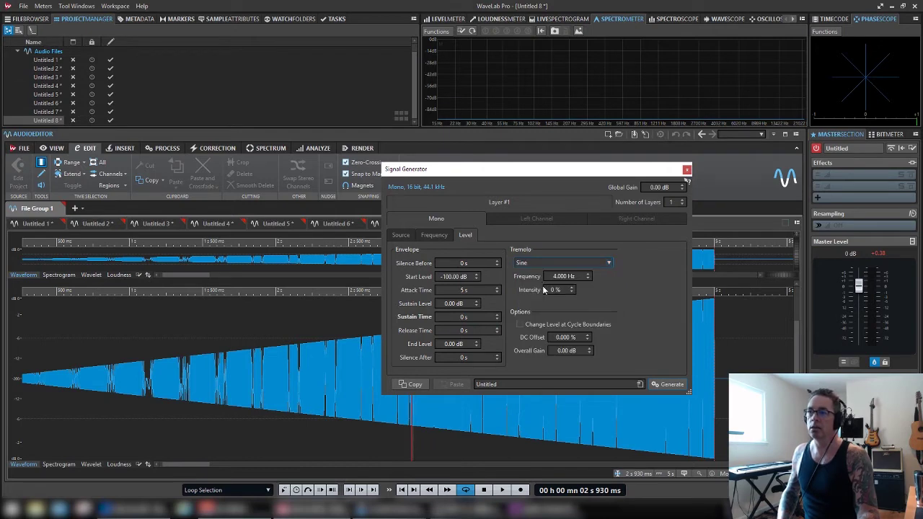
{"action": "left_click", "coordinate": [572, 288]}
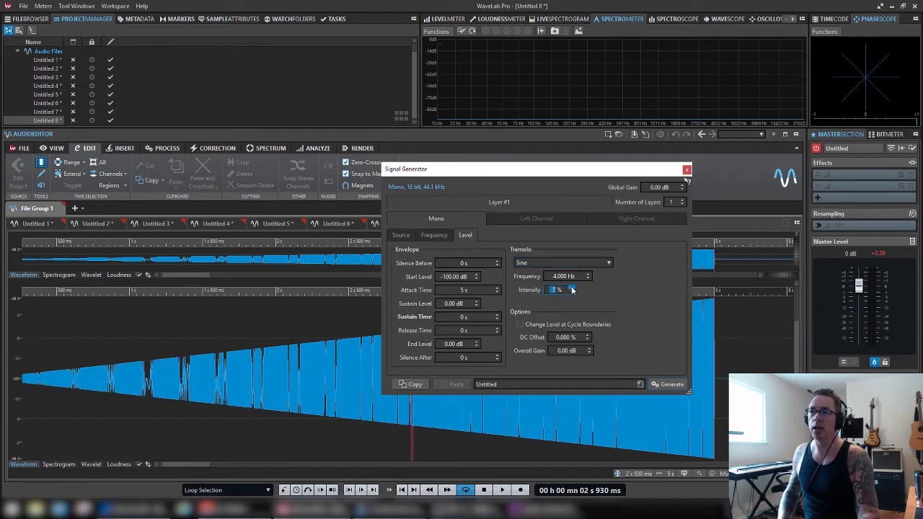
{"action": "left_click", "coordinate": [668, 385]}
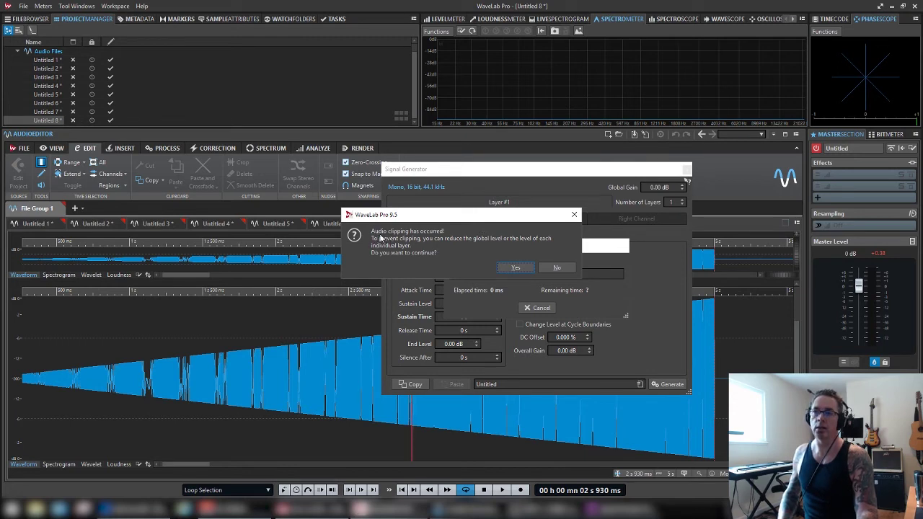
Step: Decline the clipping warning, set global gain to -2.00 dB, and generate Untitled 9
{"action": "left_click", "coordinate": [555, 269]}
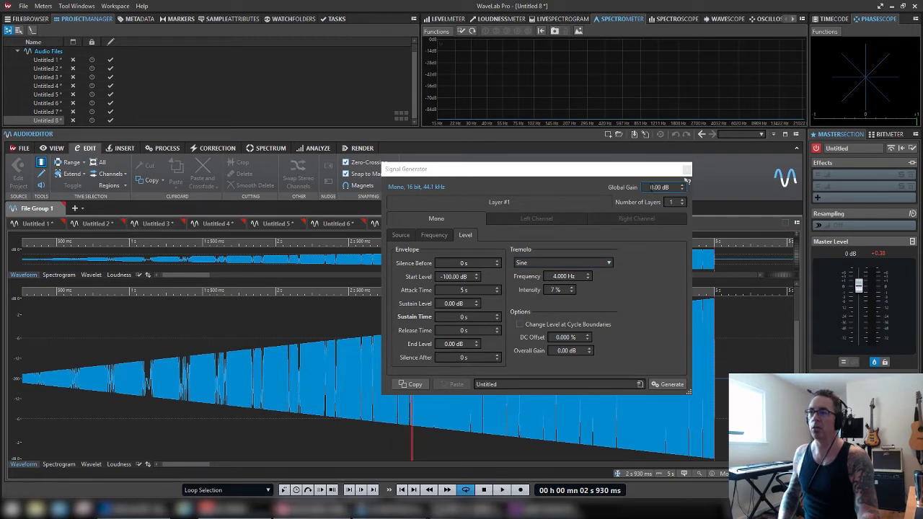
{"action": "left_click", "coordinate": [686, 181]}
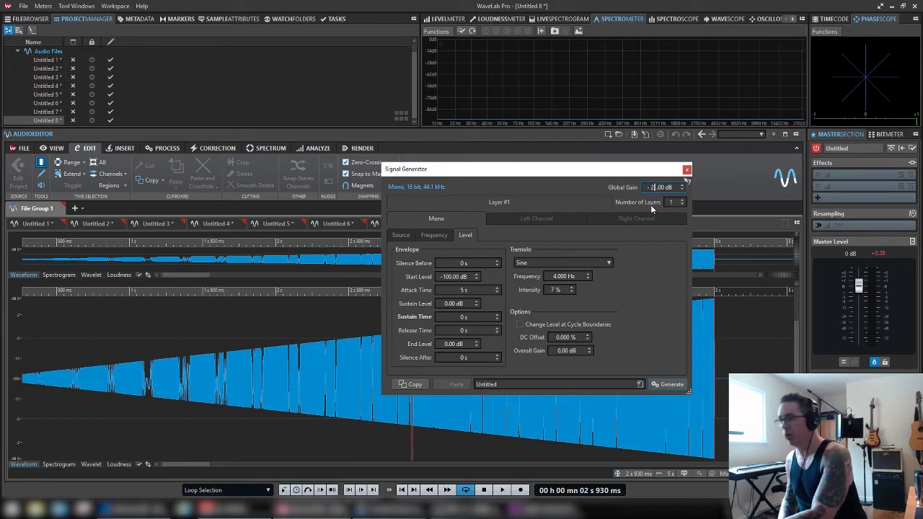
{"action": "left_click", "coordinate": [666, 384]}
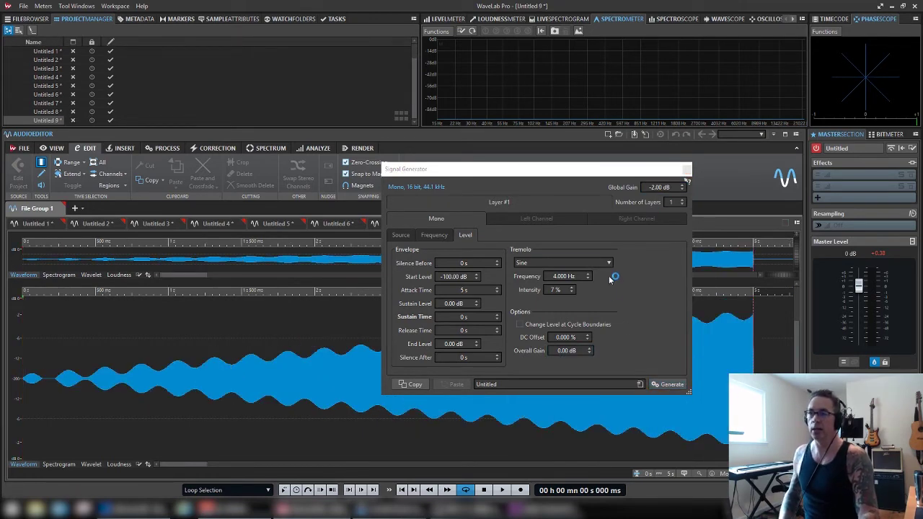
{"action": "left_click_drag", "start_coordinate": [619, 169], "coordinate": [445, 56]}
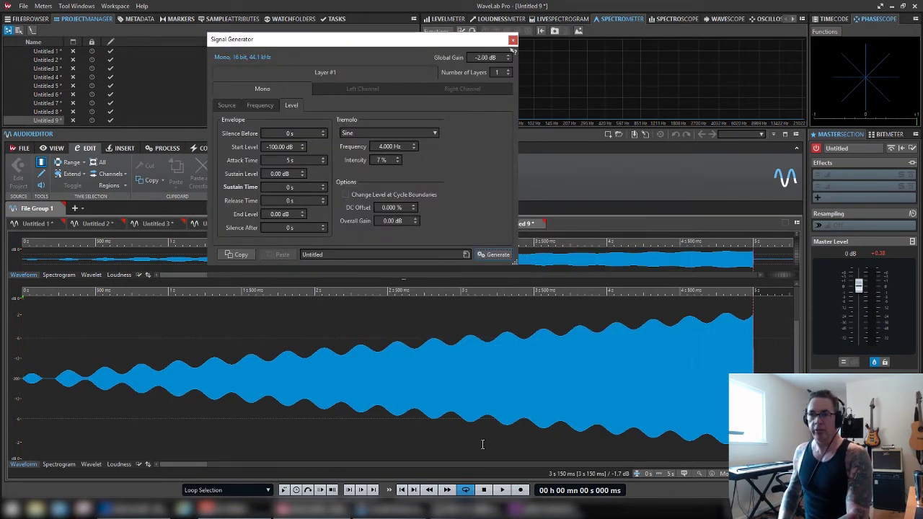
Step: Play the tremolo file, then raise the Tremolo Intensity to 100 %
{"action": "key", "text": "space"}
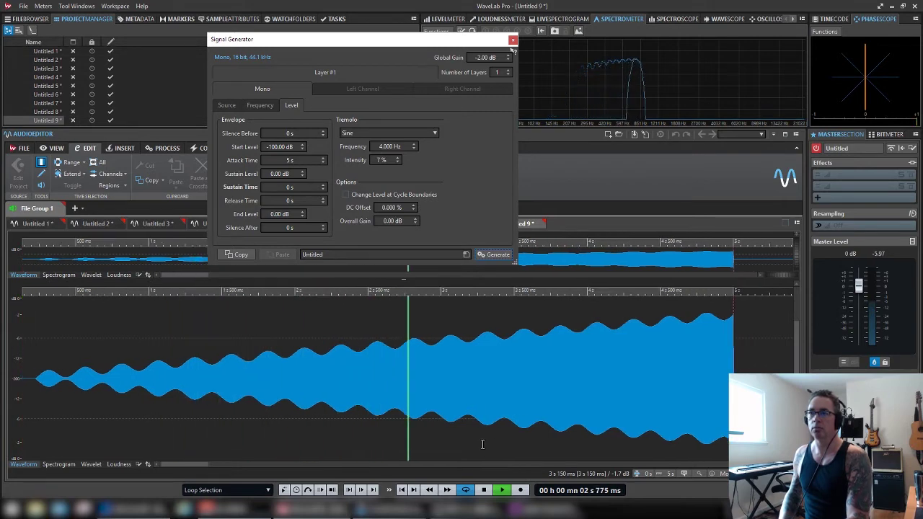
{"action": "key", "text": "space"}
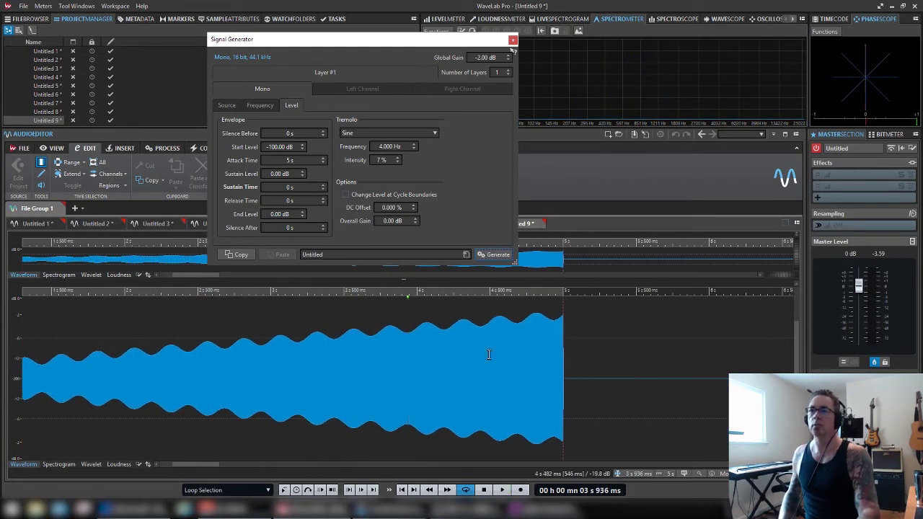
{"action": "left_click", "coordinate": [396, 158]}
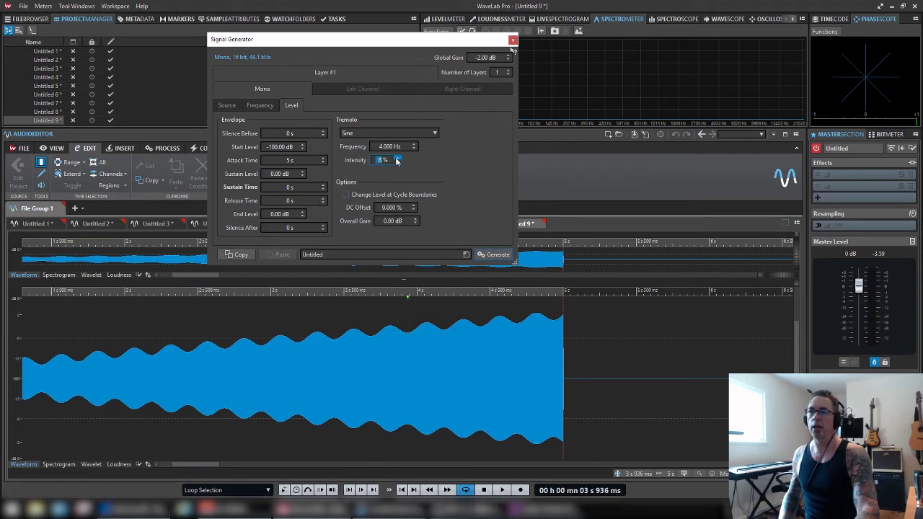
{"action": "scroll", "coordinate": [397, 160], "scroll_direction": "up", "scroll_amount": 20}
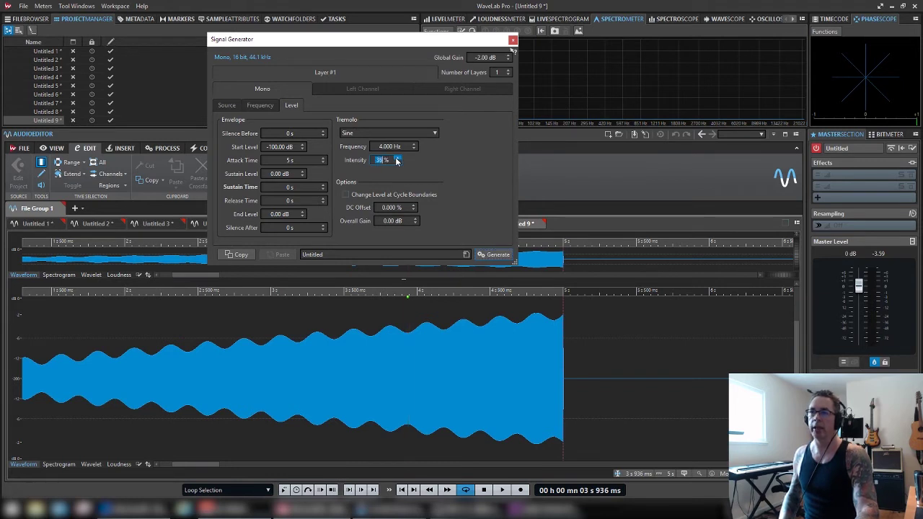
{"action": "scroll", "coordinate": [396, 160], "scroll_direction": "up", "scroll_amount": 10}
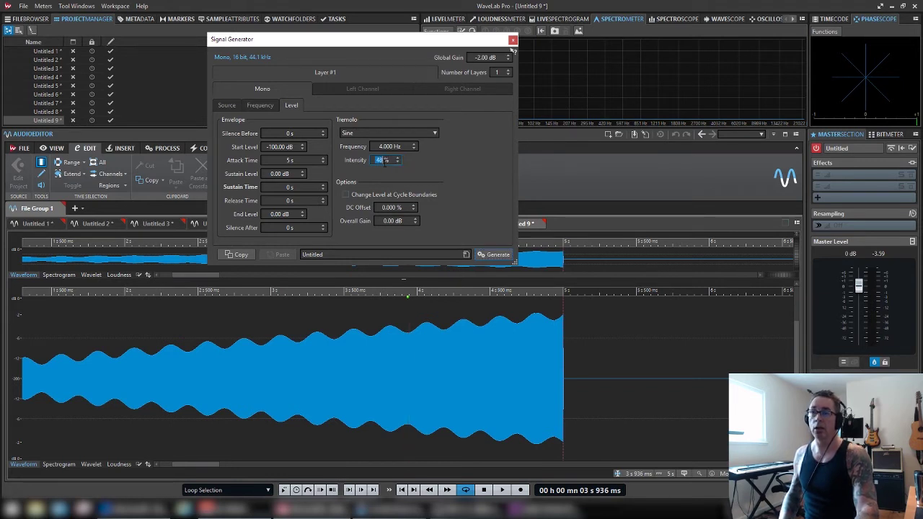
{"action": "type", "text": "100"}
{"action": "key", "text": "Return"}
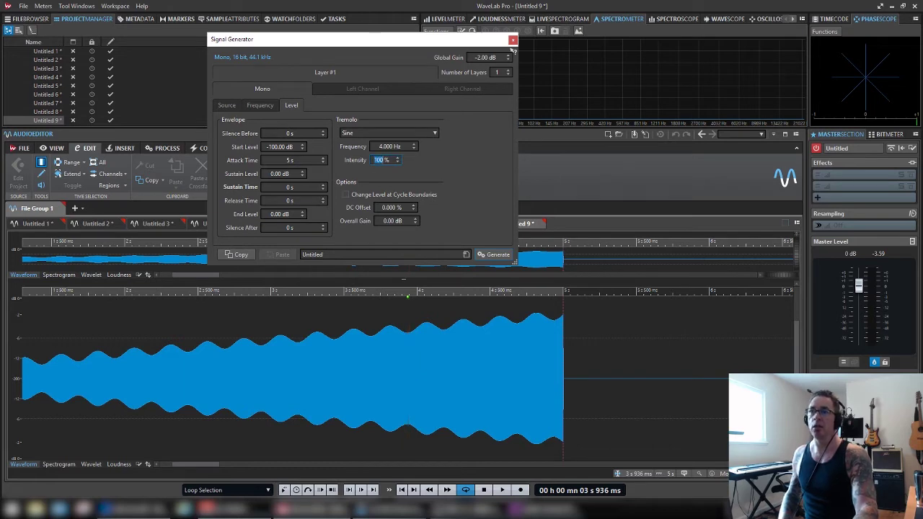
Step: Try generating at 100 % intensity, decline the clipping warning, and select the global gain value
{"action": "left_click", "coordinate": [494, 254]}
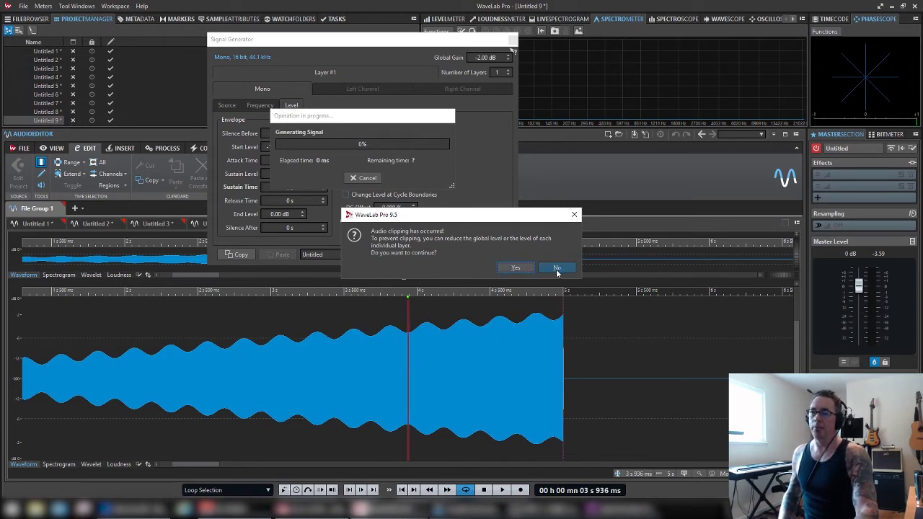
{"action": "left_click", "coordinate": [574, 217]}
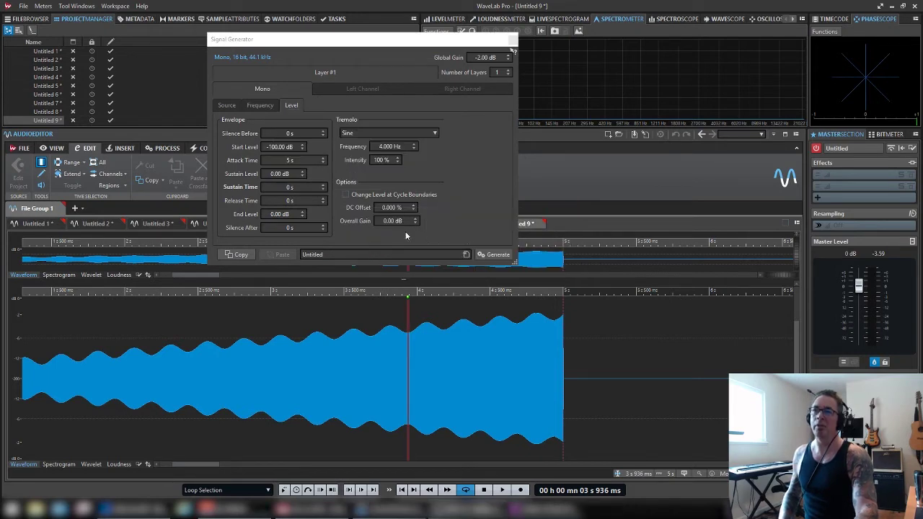
{"action": "left_click", "coordinate": [477, 57]}
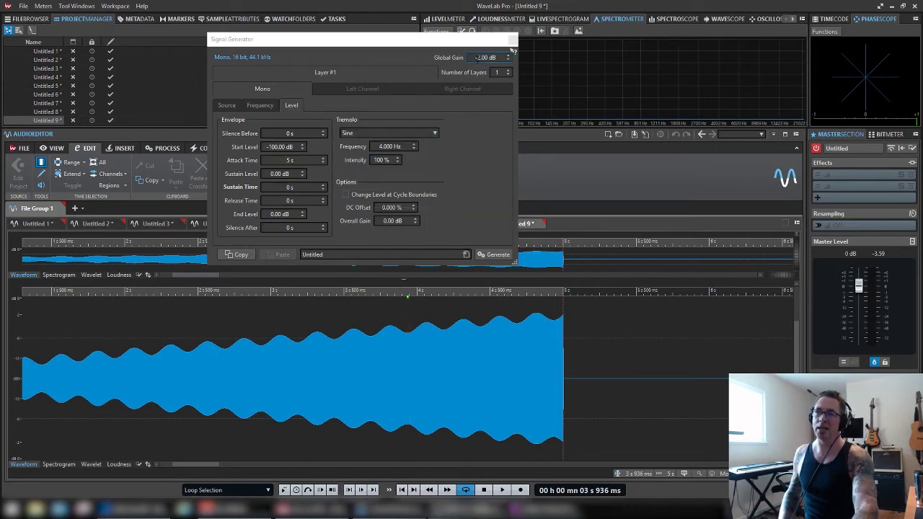
Step: Set tremolo intensity to 27 % and generate a signal at -15 dB global gain
{"action": "left_click", "coordinate": [378, 160]}
{"action": "type", "text": "3"}
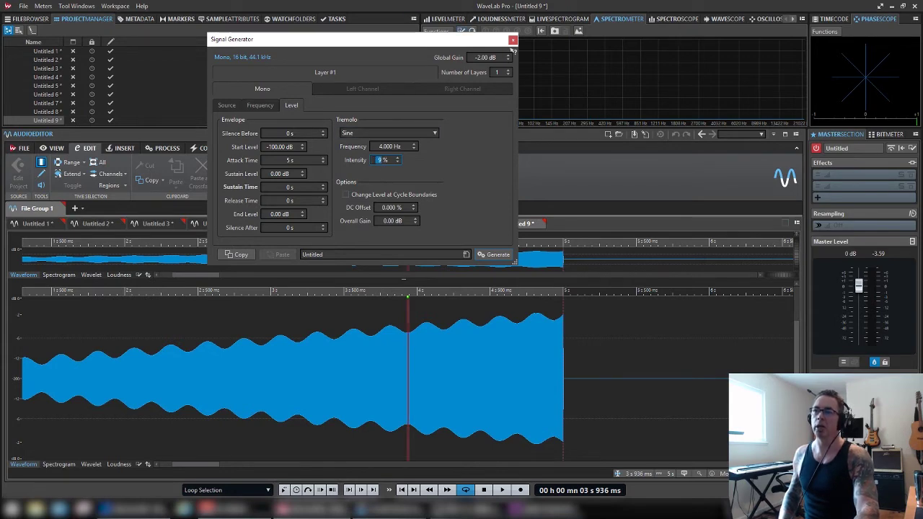
{"action": "type", "text": "27"}
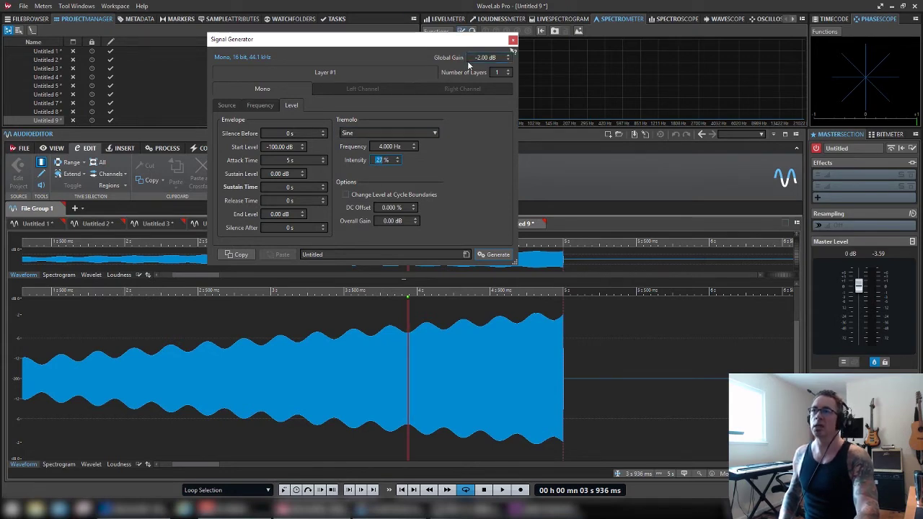
{"action": "left_click", "coordinate": [477, 57]}
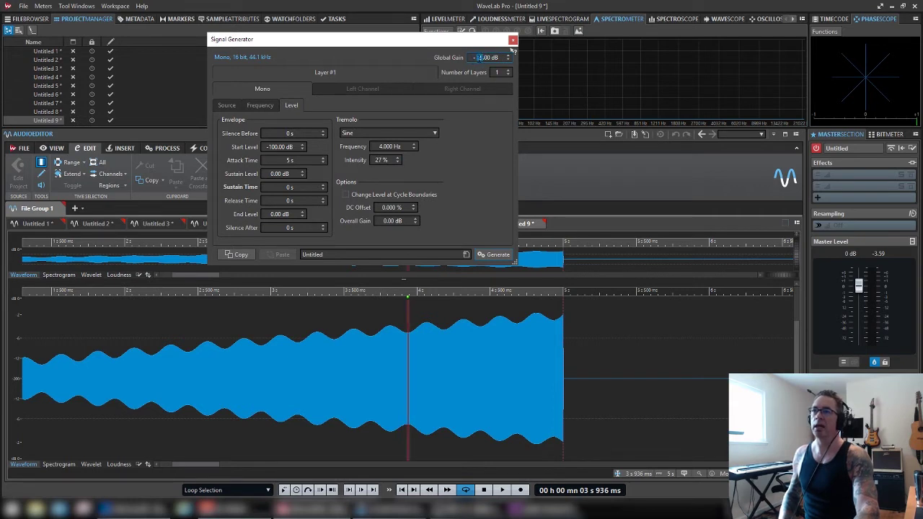
{"action": "type", "text": "15"}
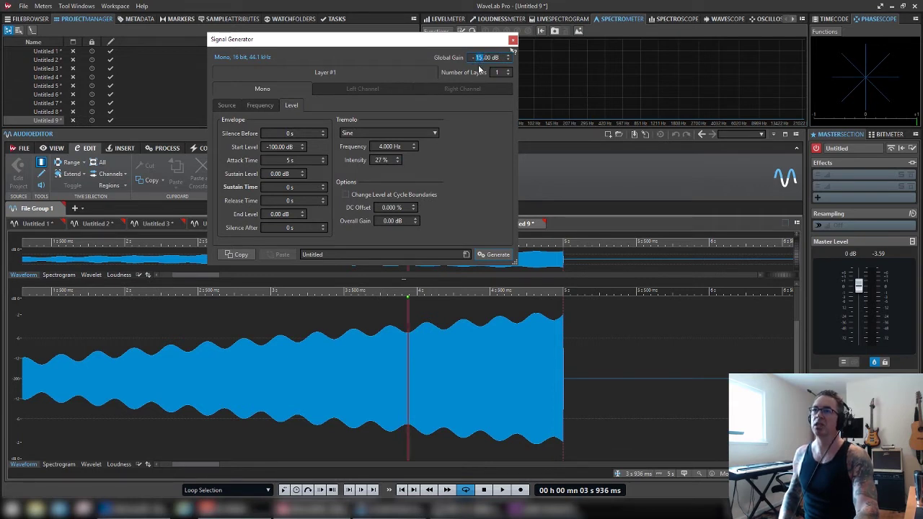
{"action": "left_click", "coordinate": [496, 255]}
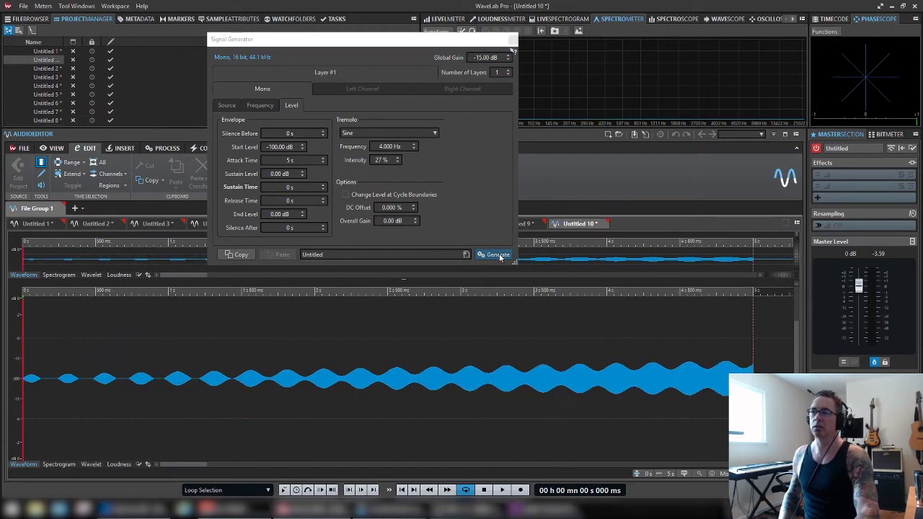
Step: Regenerate at -9 dB global gain as Untitled 11 and play it back
{"action": "left_click", "coordinate": [479, 58]}
{"action": "double_click", "coordinate": [479, 58]}
{"action": "type", "text": "9"}
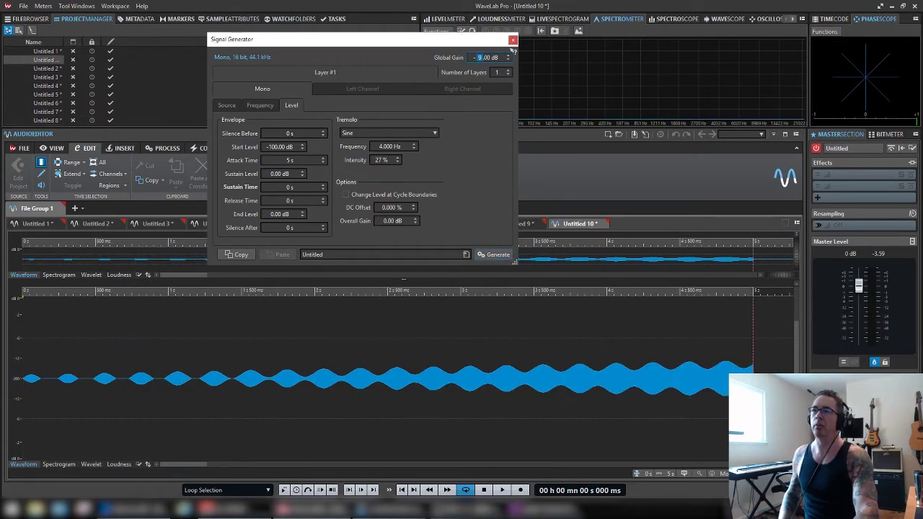
{"action": "left_click", "coordinate": [504, 254]}
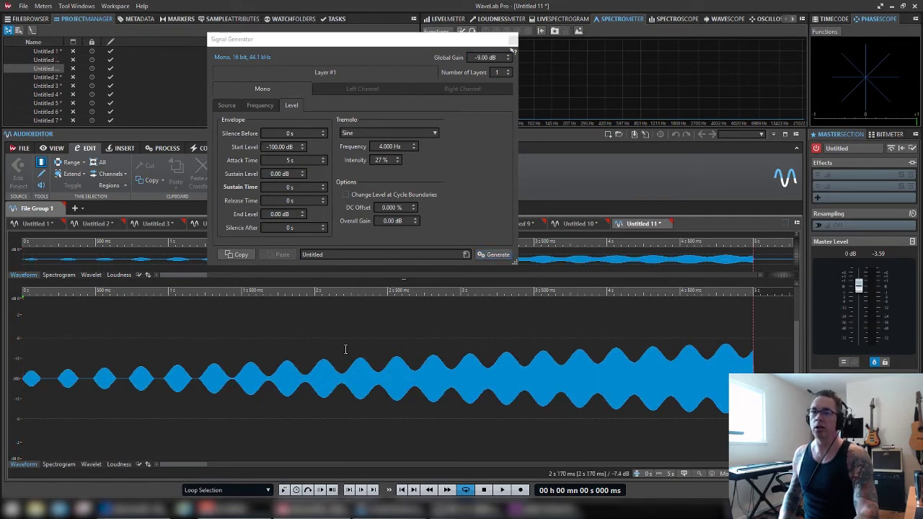
{"action": "key", "text": "space"}
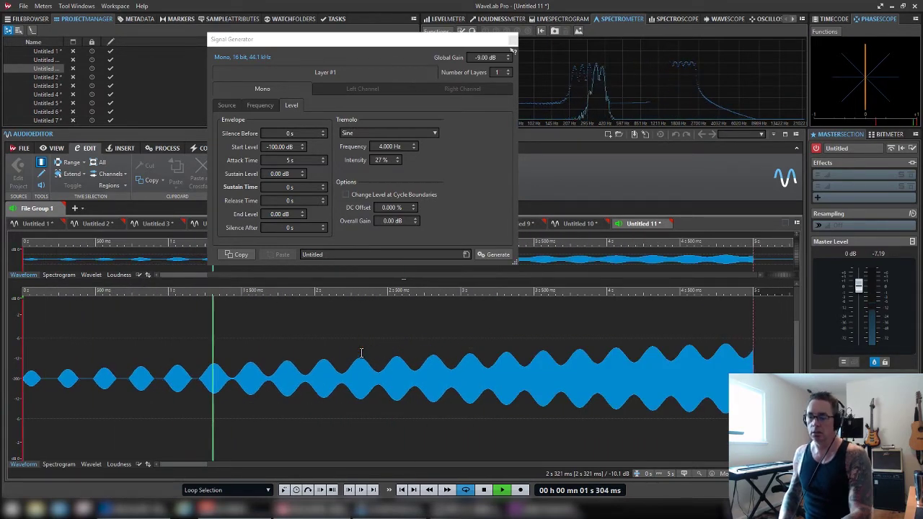
{"action": "key", "text": "space"}
Step: Move the Signal Generator dialog and set the Tremolo dropdown to OFF
{"action": "left_click_drag", "start_coordinate": [374, 41], "coordinate": [499, 57]}
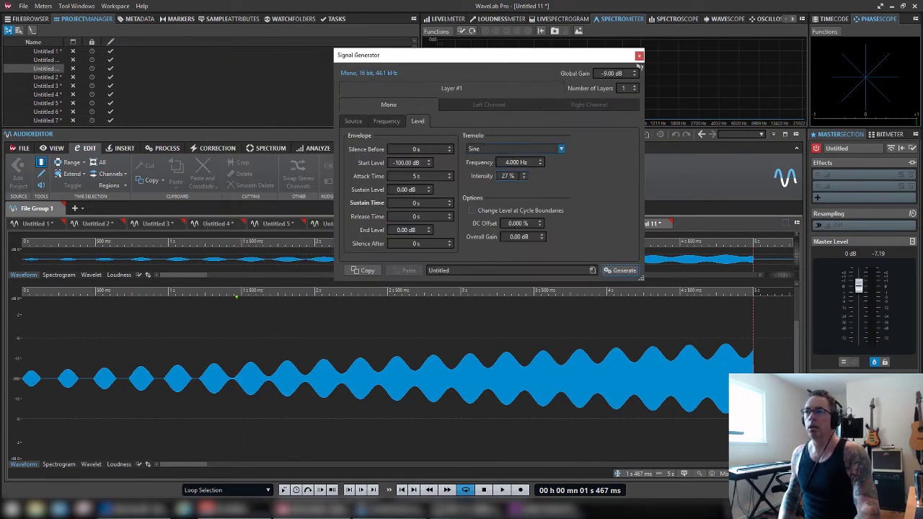
{"action": "left_click", "coordinate": [562, 152]}
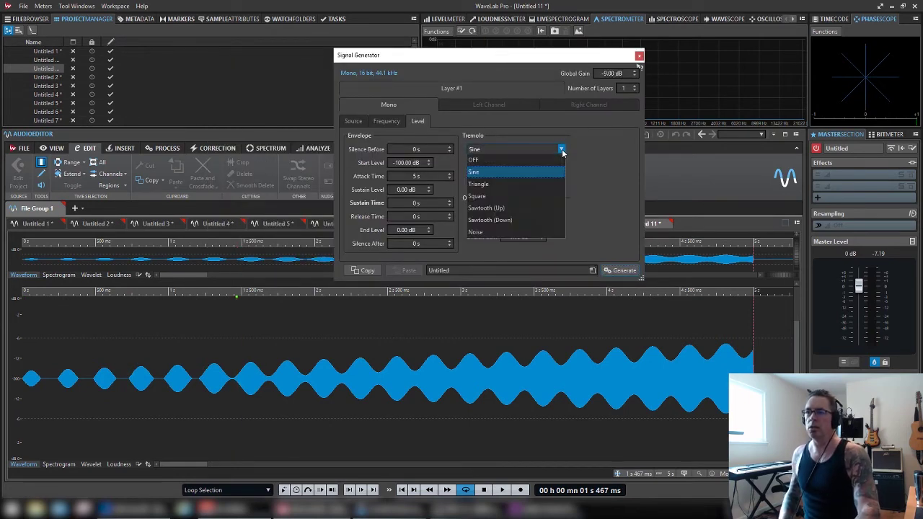
{"action": "left_click", "coordinate": [481, 161]}
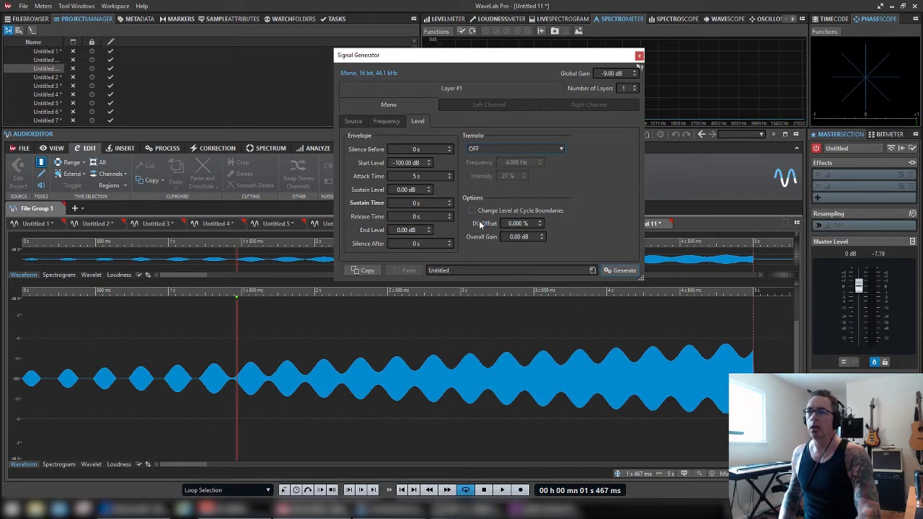
Step: Browse the Frequency and Level tabs, ending on the Source tab with Sine at 0°
{"action": "left_click", "coordinate": [385, 121]}
{"action": "left_click", "coordinate": [358, 123]}
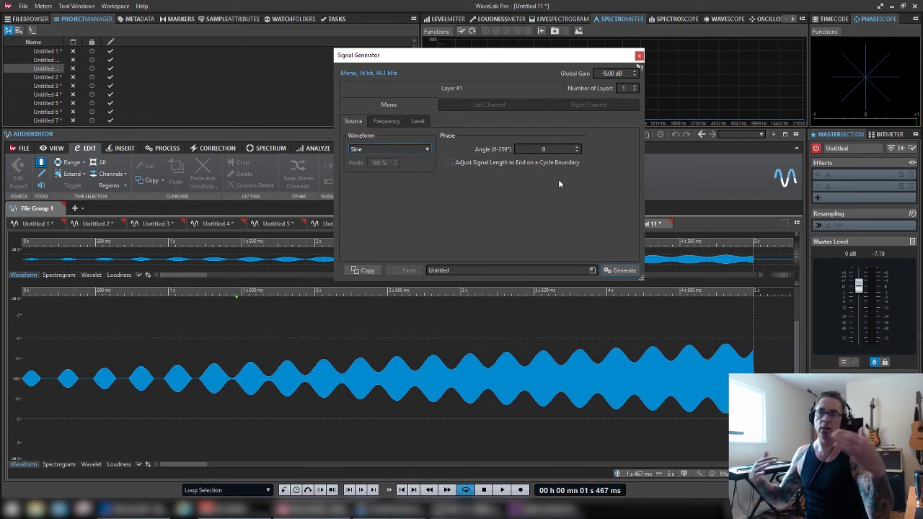
{"action": "left_click", "coordinate": [387, 123]}
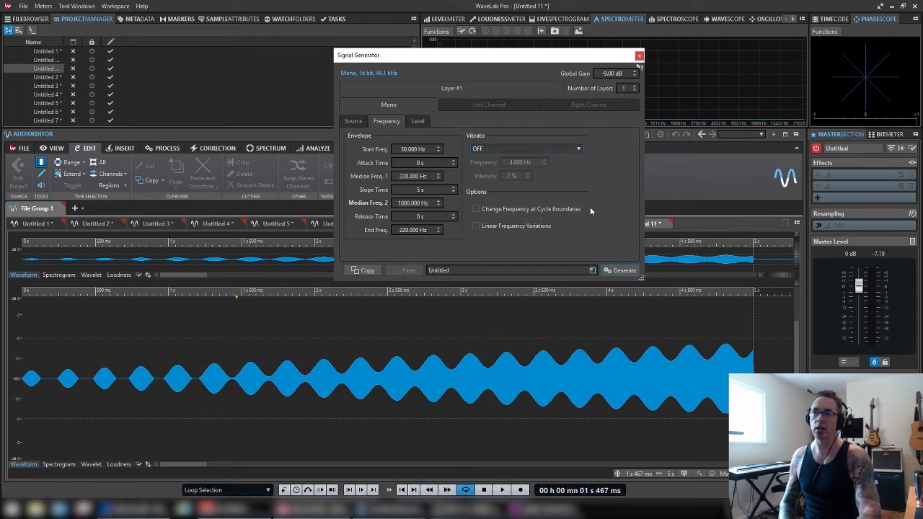
{"action": "left_click", "coordinate": [417, 121]}
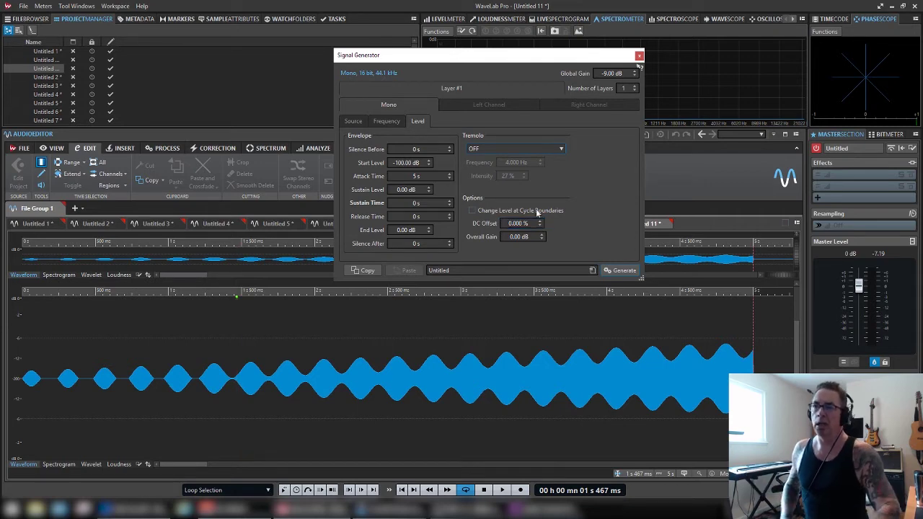
{"action": "left_click", "coordinate": [354, 121]}
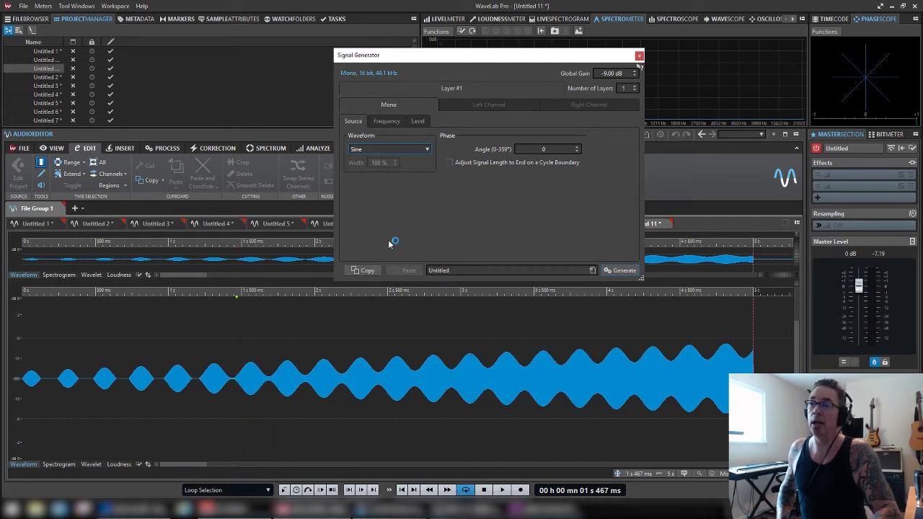
Step: Try 64 and 16 layers, reset to 1, then step up to 2 layers
{"action": "double_click", "coordinate": [623, 88]}
{"action": "type", "text": "64"}
{"action": "key", "text": "Return"}
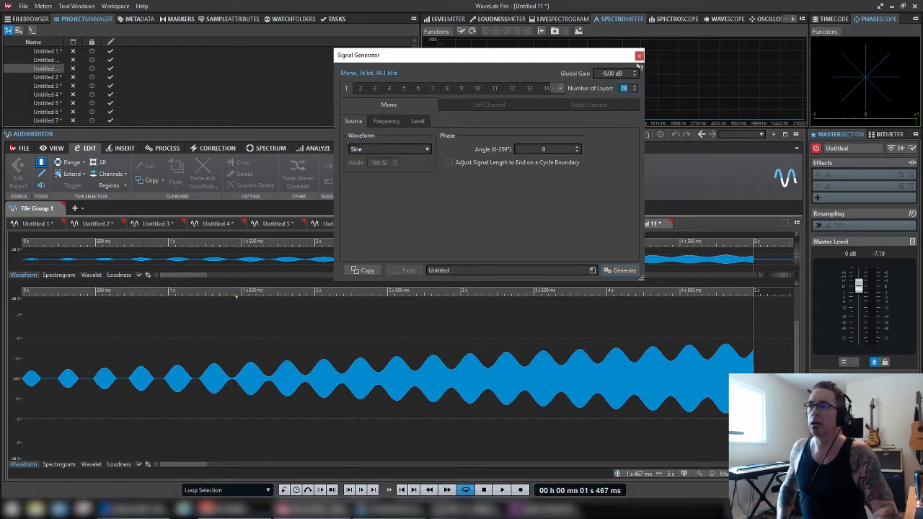
{"action": "type", "text": "16"}
{"action": "key", "text": "Return"}
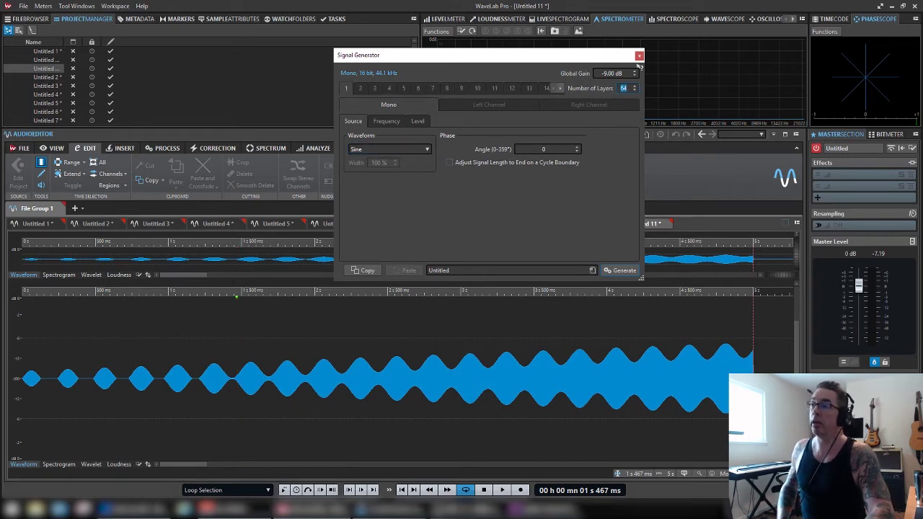
{"action": "type", "text": "1"}
{"action": "key", "text": "Return"}
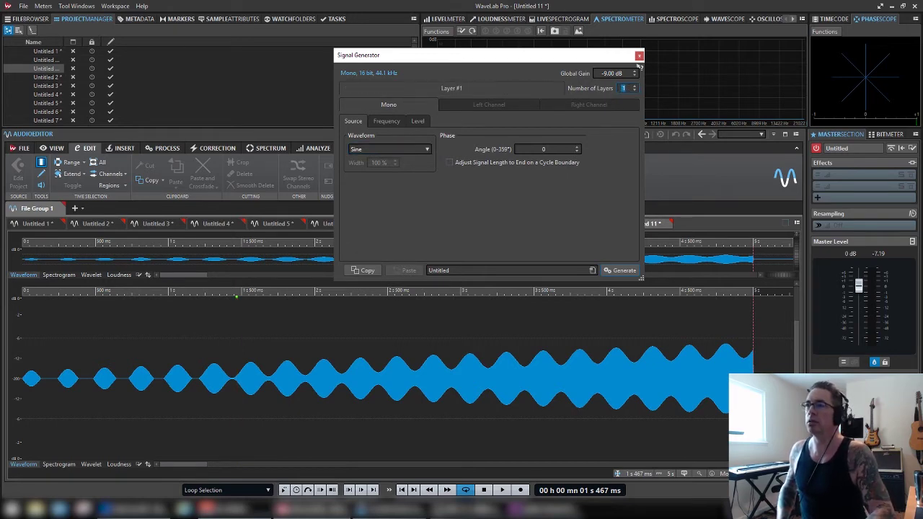
{"action": "left_click", "coordinate": [634, 86]}
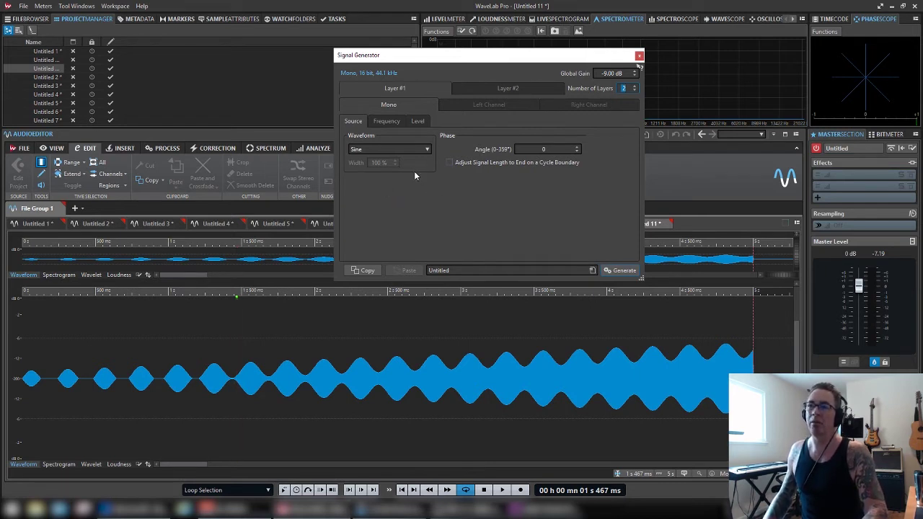
Step: Give the generator layer a Sine waveform
{"action": "left_click", "coordinate": [499, 88]}
{"action": "left_click", "coordinate": [412, 89]}
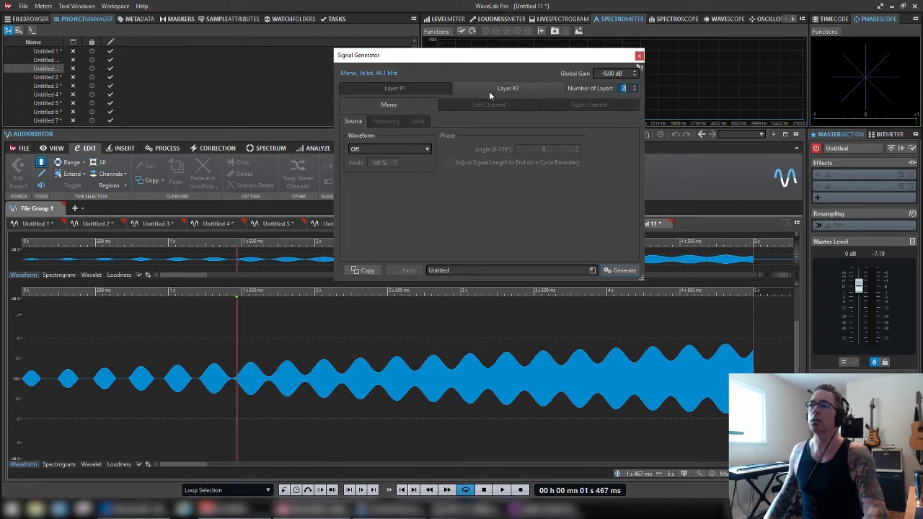
{"action": "left_click", "coordinate": [367, 149]}
{"action": "left_click", "coordinate": [366, 173]}
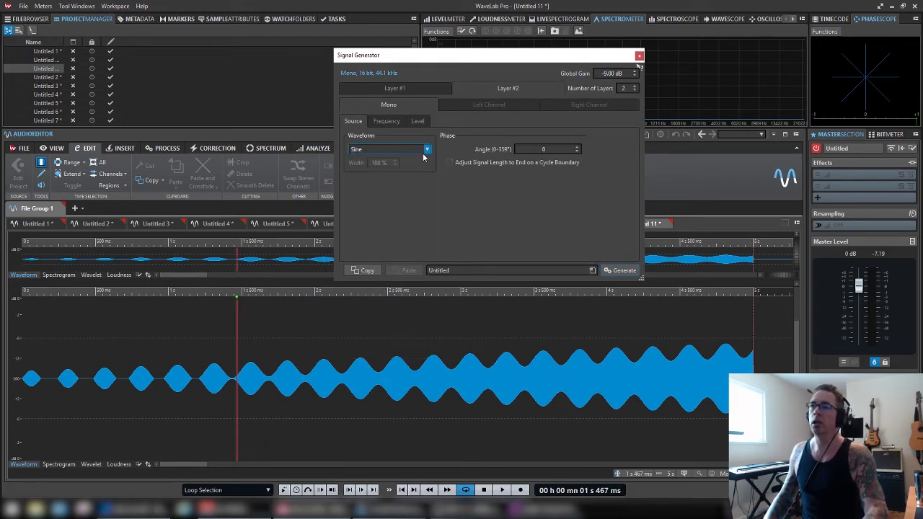
Step: Enter -140 dB as Layer #2's Overall Gain on the Level tab
{"action": "left_click", "coordinate": [417, 121]}
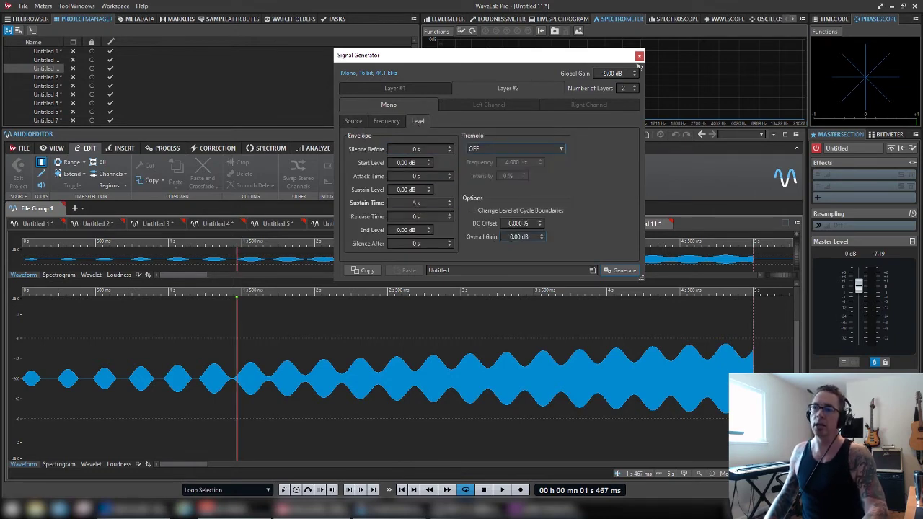
{"action": "left_click", "coordinate": [511, 236]}
{"action": "type", "text": "-5"}
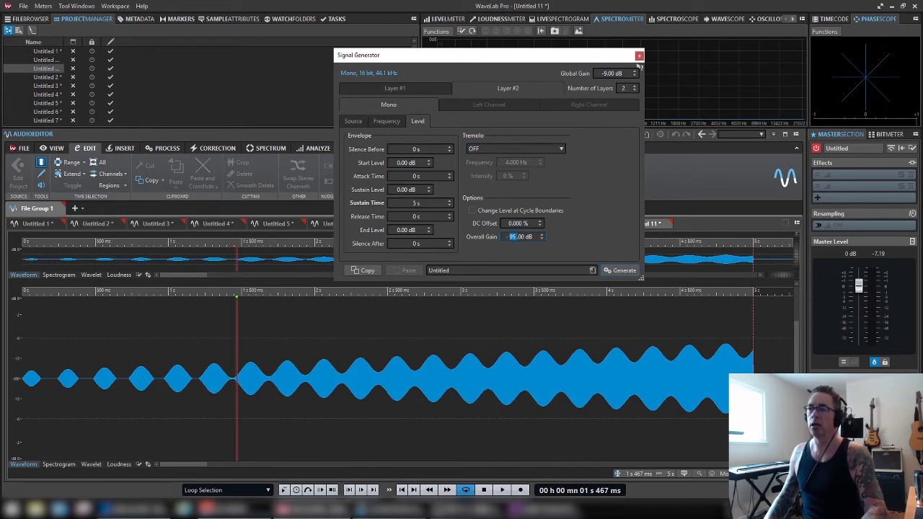
{"action": "type", "text": "9"}
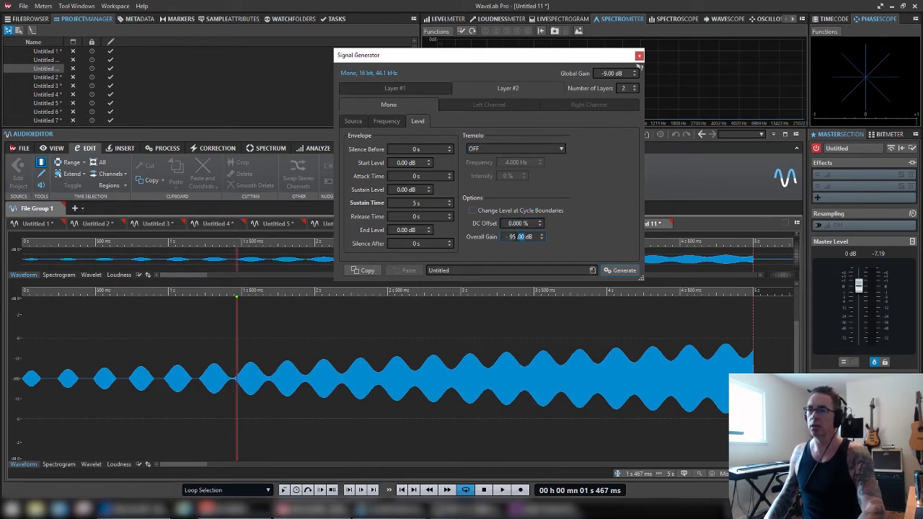
{"action": "type", "text": "140"}
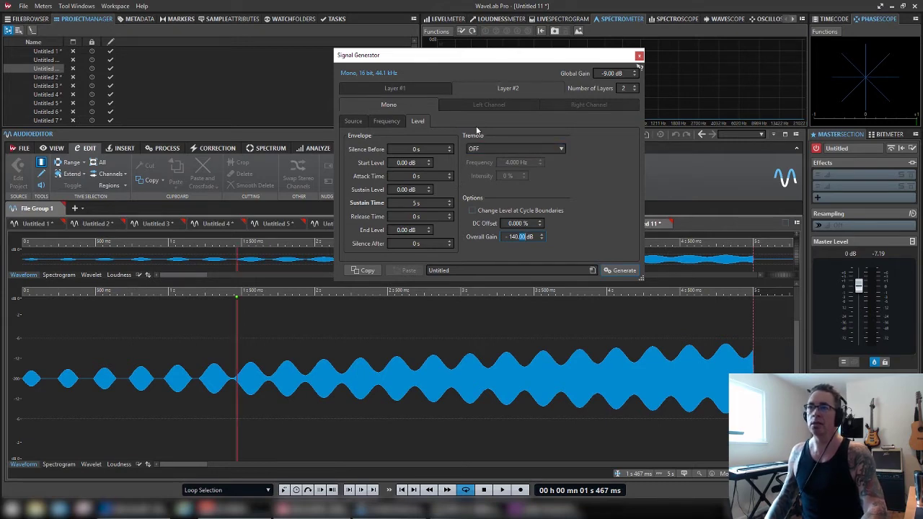
Step: Copy Layer #1's fade-in settings and paste them into Layer #2
{"action": "left_click", "coordinate": [392, 90]}
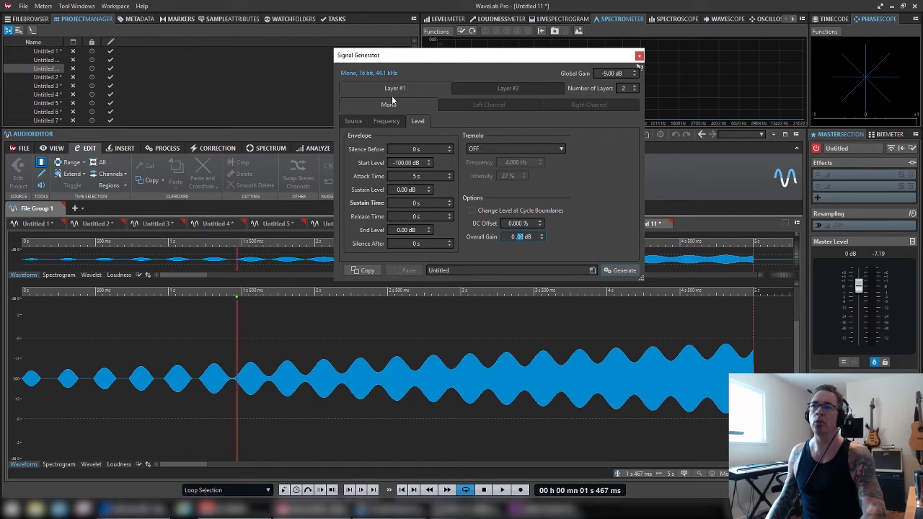
{"action": "left_click", "coordinate": [370, 274]}
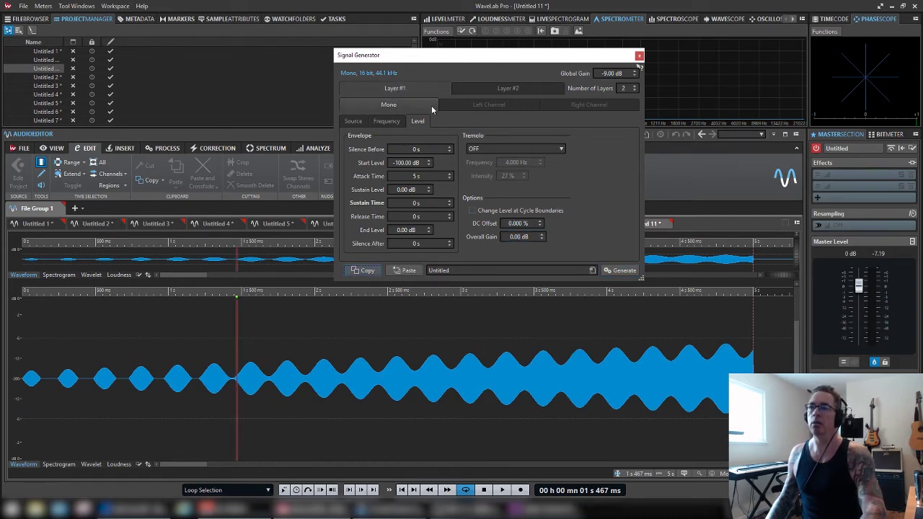
{"action": "left_click", "coordinate": [490, 90]}
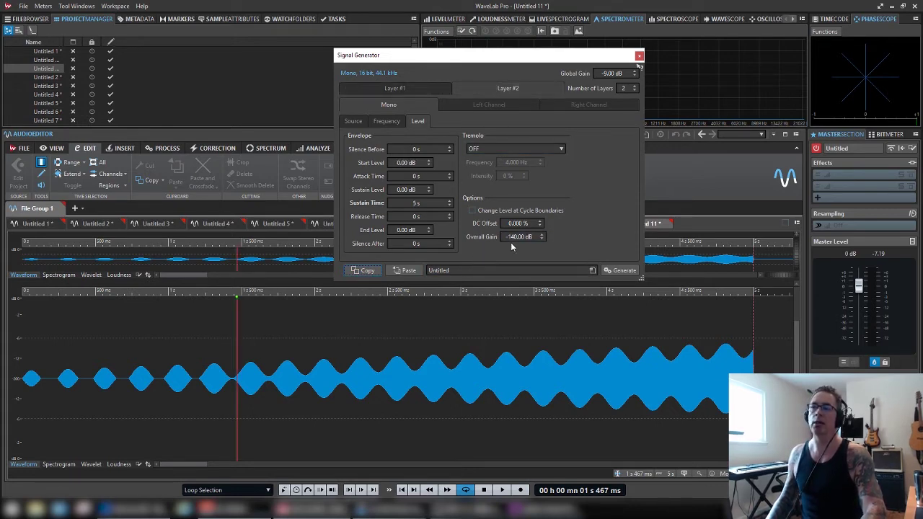
{"action": "left_click", "coordinate": [408, 271]}
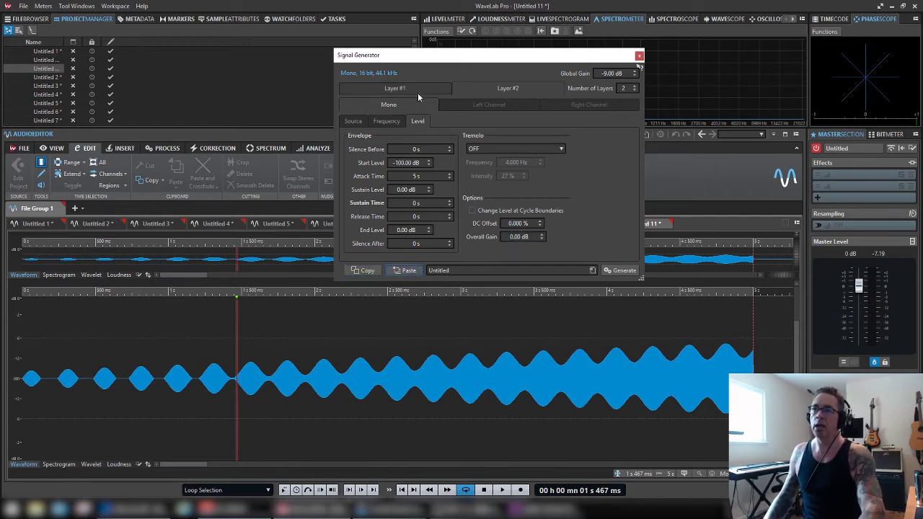
Step: Generate the two-layer signal as Untitled 12 and play it back
{"action": "left_click", "coordinate": [622, 270]}
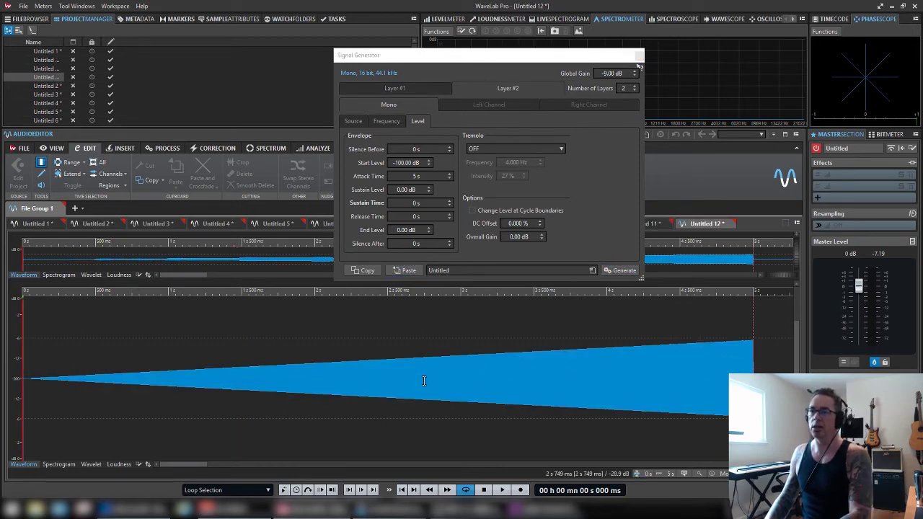
{"action": "key", "text": "space"}
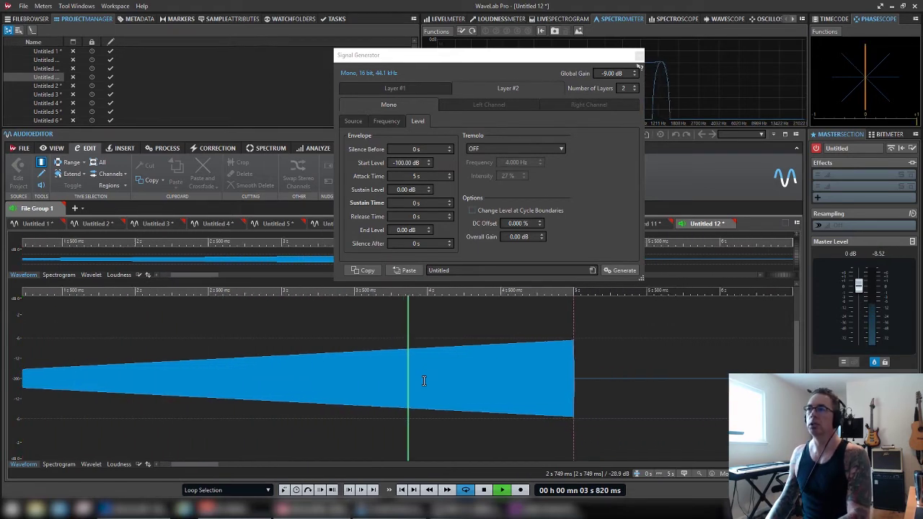
{"action": "key", "text": "space"}
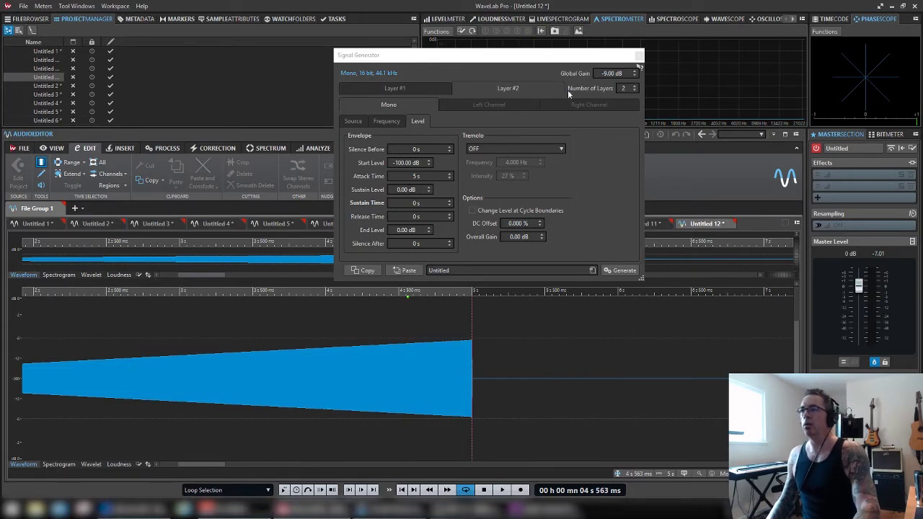
Step: Move the generator dialog, try generating, and decline the clipping warning
{"action": "left_click_drag", "start_coordinate": [568, 58], "coordinate": [500, 32]}
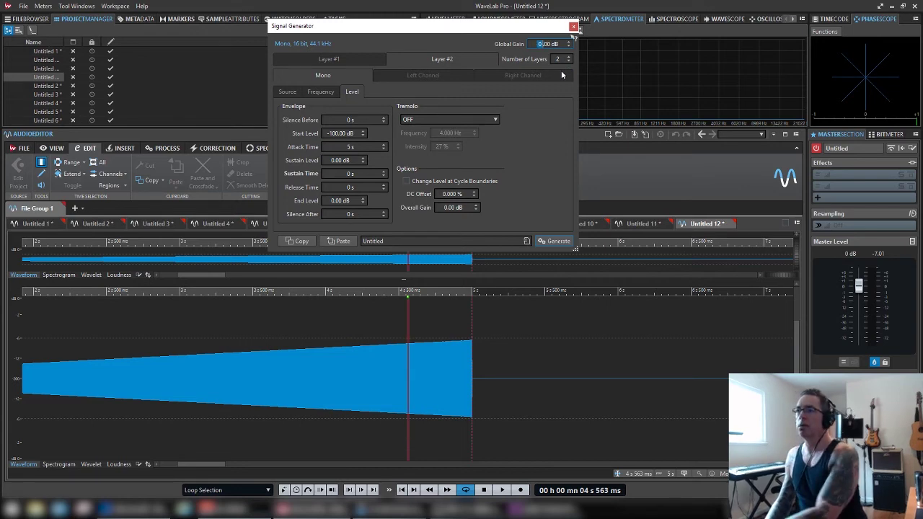
{"action": "left_click", "coordinate": [556, 242]}
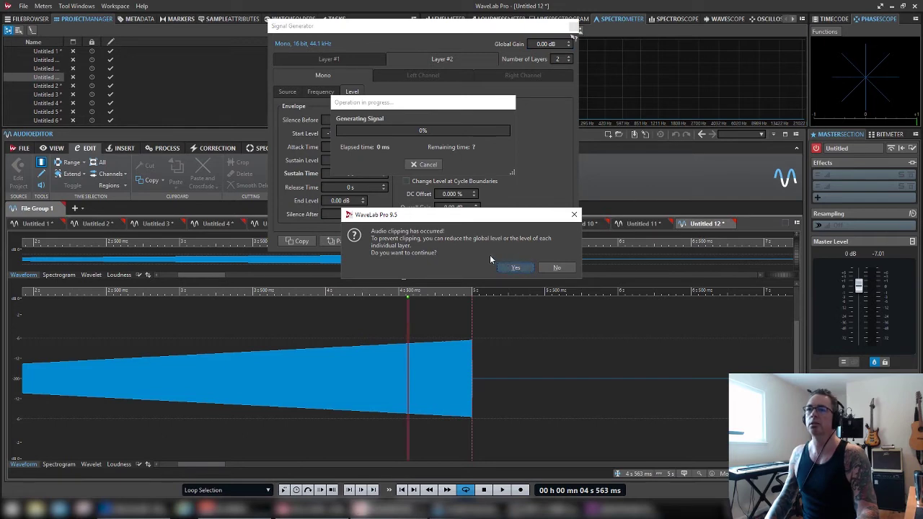
{"action": "left_click", "coordinate": [555, 268]}
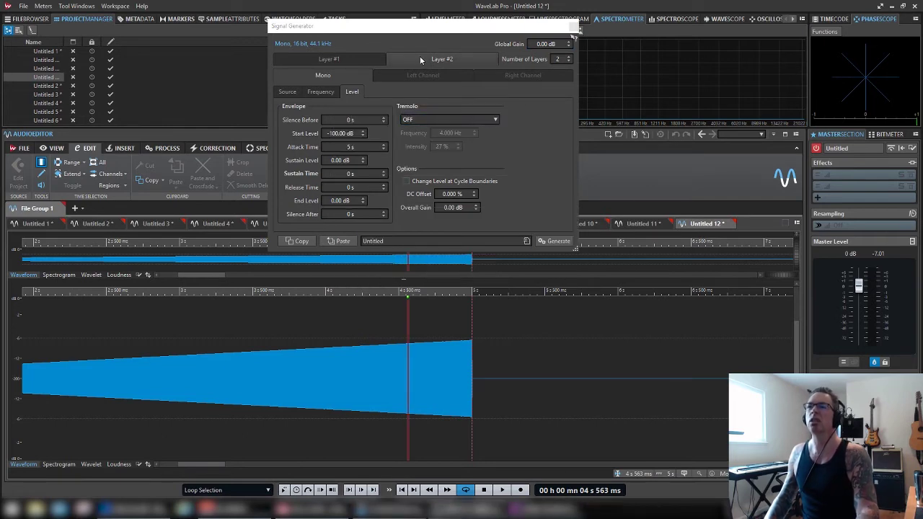
{"action": "left_click", "coordinate": [440, 62]}
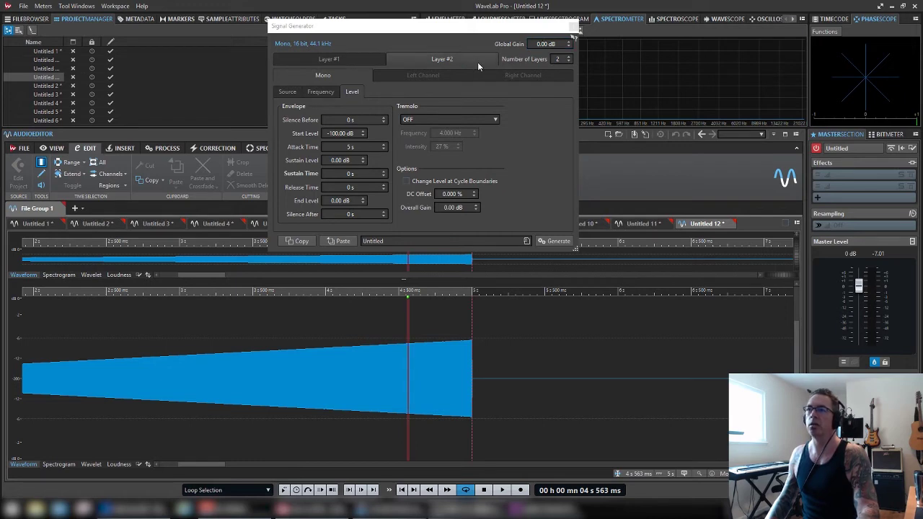
Step: Lower global gain to -5.01 dB and generate the fade-in as Untitled 13
{"action": "left_click", "coordinate": [537, 44]}
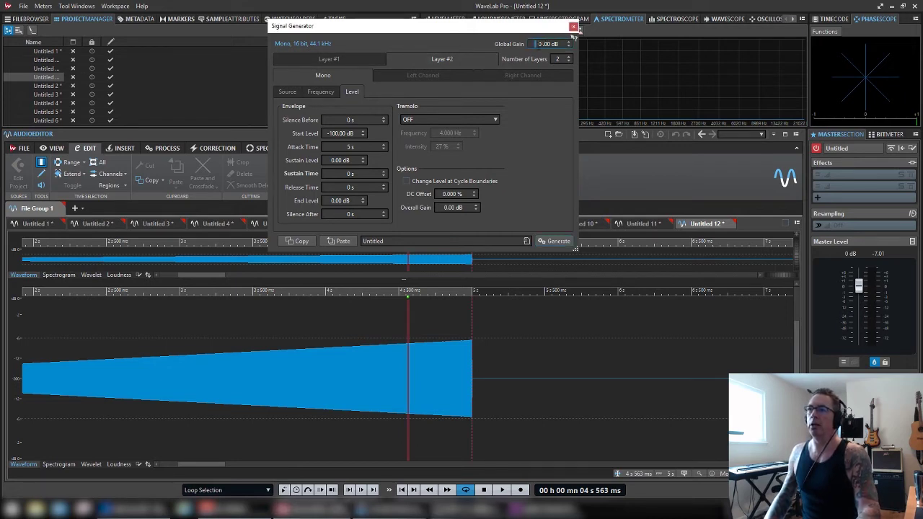
{"action": "type", "text": "-3"}
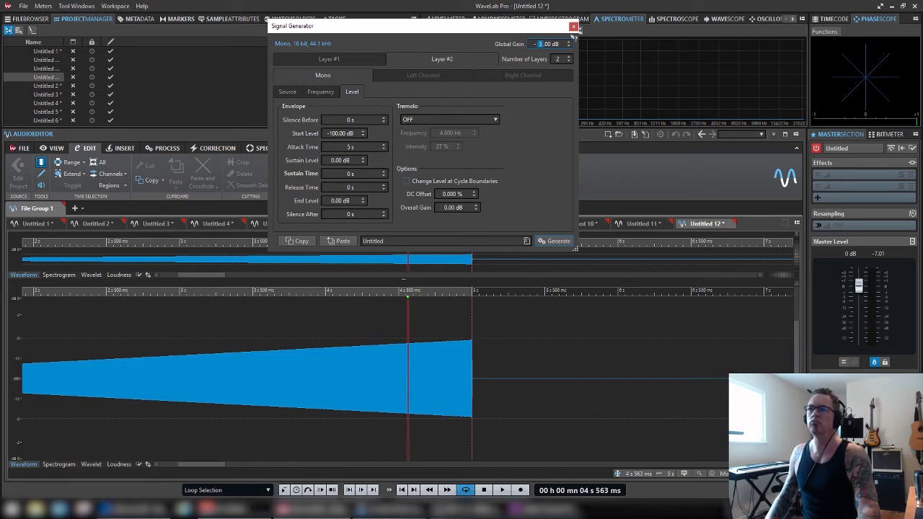
{"action": "left_click", "coordinate": [553, 243]}
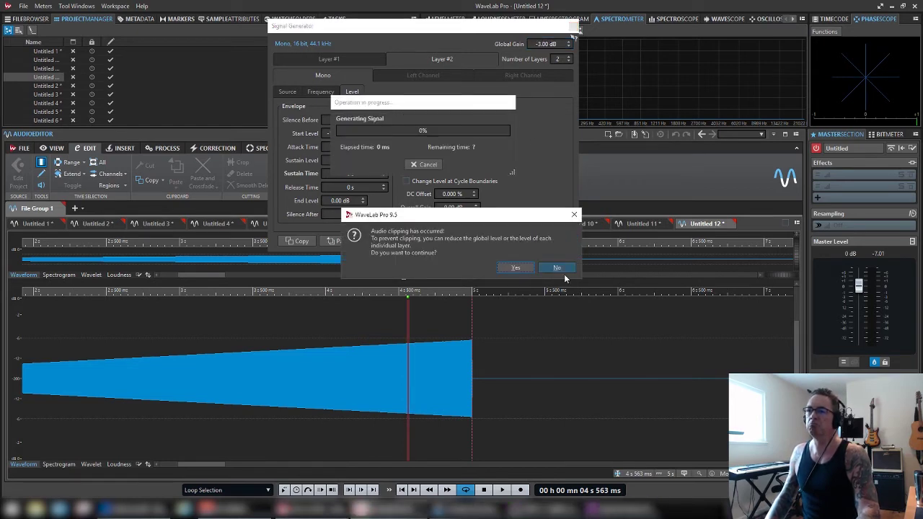
{"action": "left_click", "coordinate": [558, 266]}
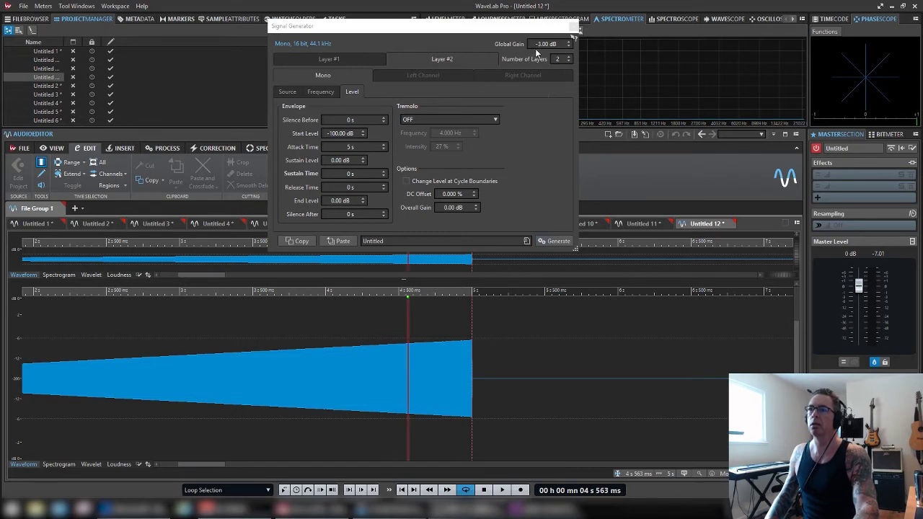
{"action": "type", "text": "-4.01"}
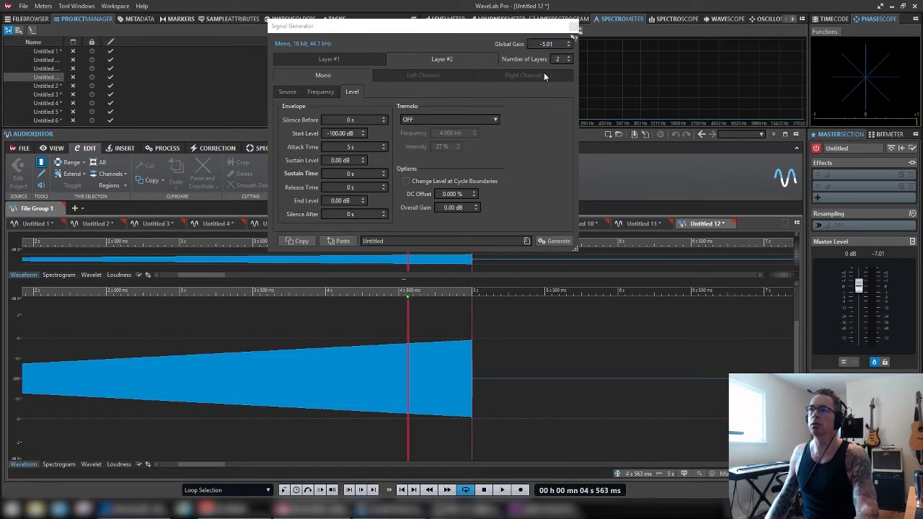
{"action": "left_click", "coordinate": [556, 241]}
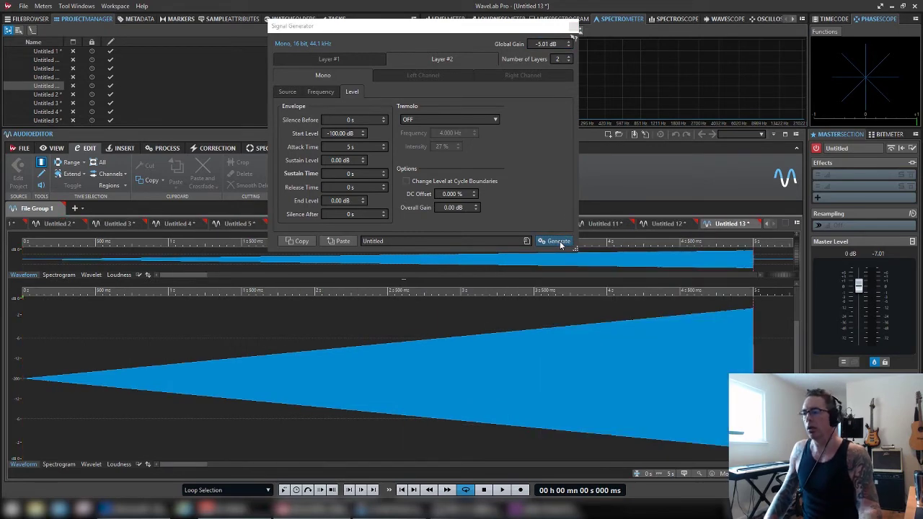
Step: Play Untitled 13 while watching its peaks on the Level Meter, then stop
{"action": "key", "text": "space"}
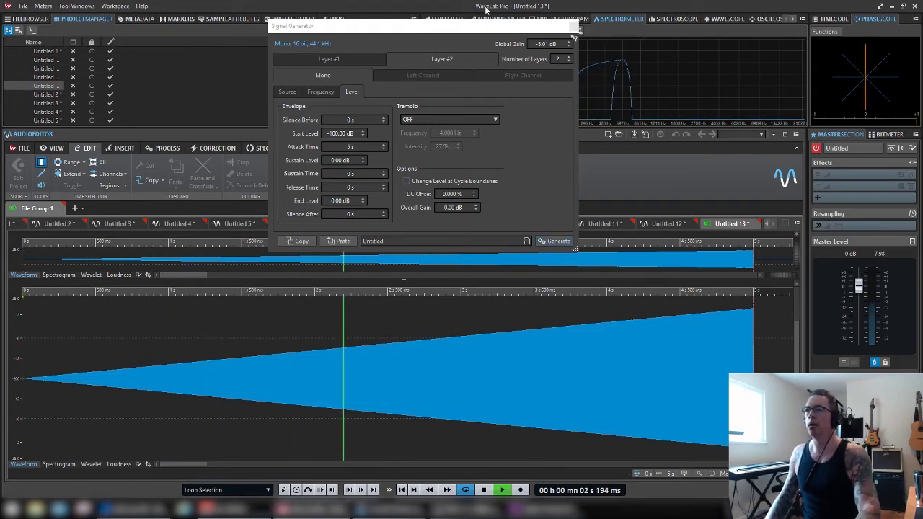
{"action": "left_click_drag", "start_coordinate": [575, 32], "coordinate": [462, 138]}
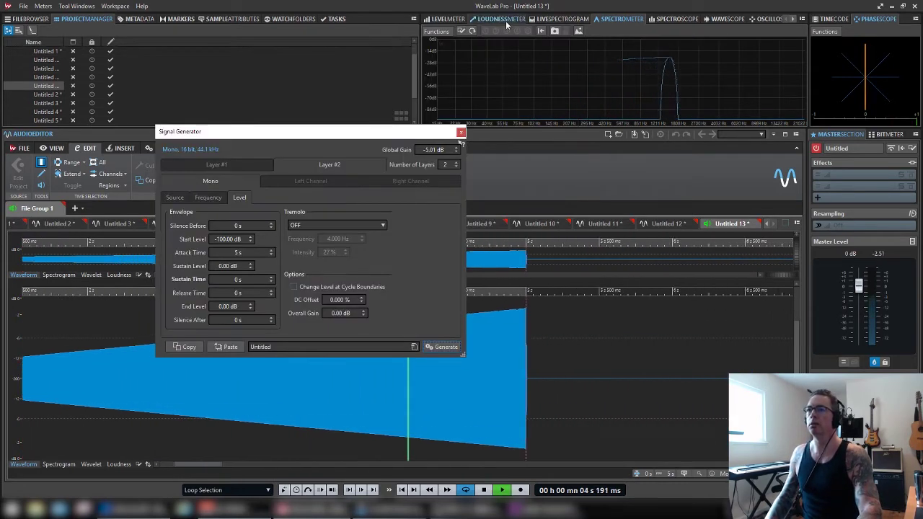
{"action": "left_click", "coordinate": [459, 20]}
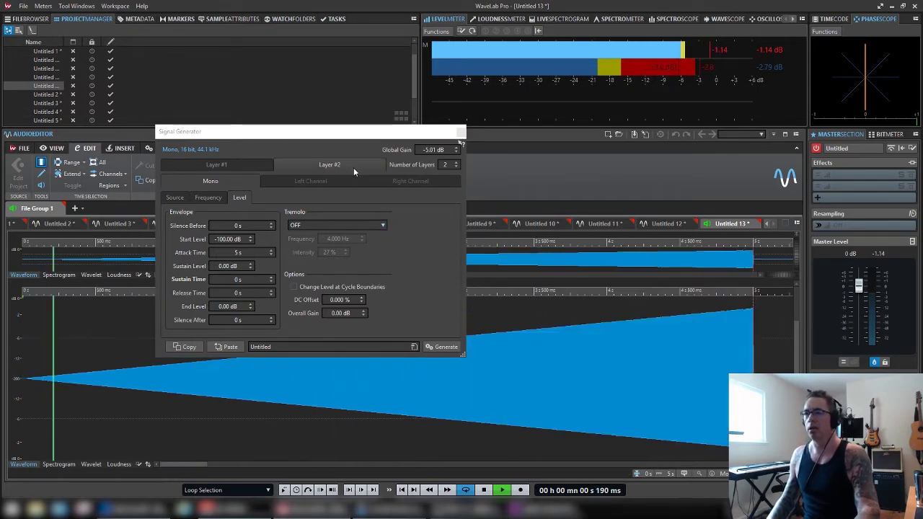
{"action": "key", "text": "space"}
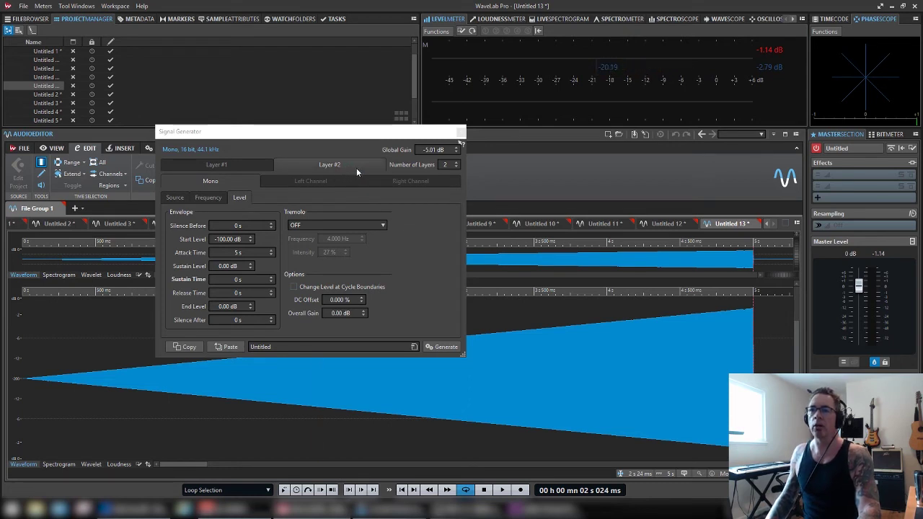
Step: Reduce the generator to a single layer and set global gain to 0 dB
{"action": "left_click", "coordinate": [457, 168]}
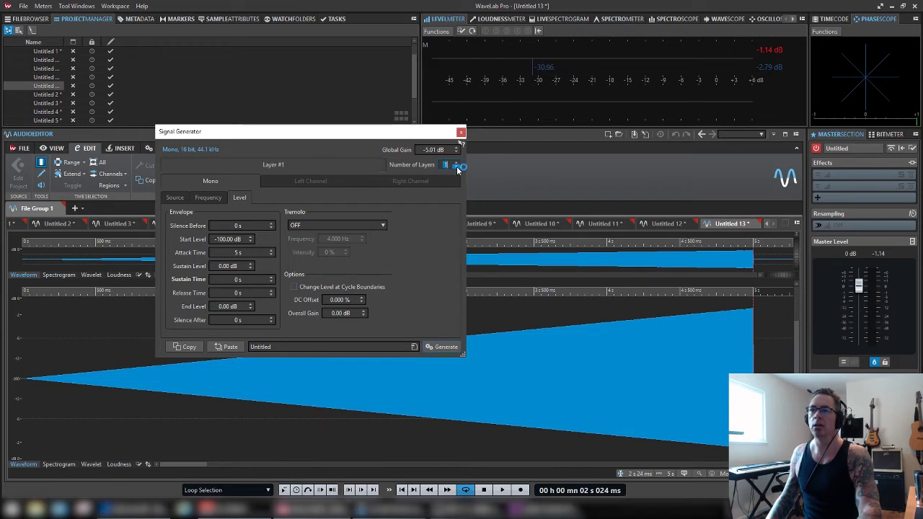
{"action": "left_click", "coordinate": [430, 150]}
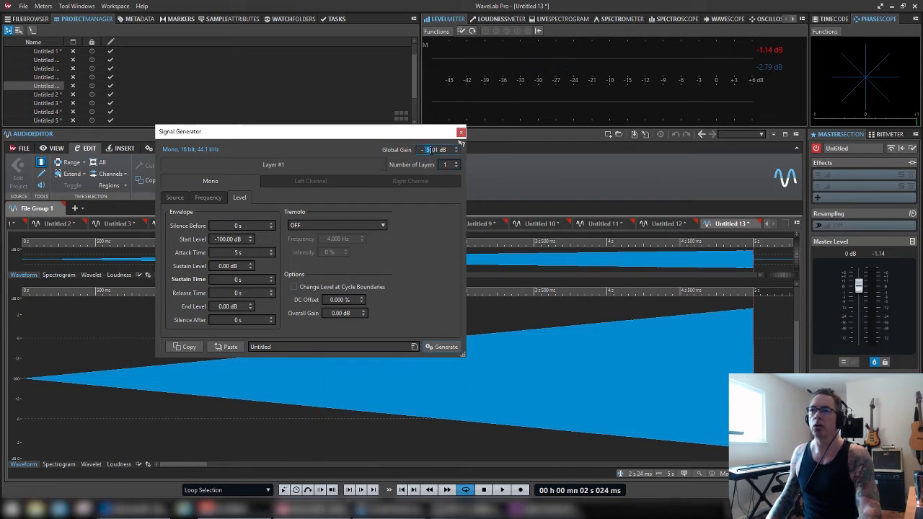
{"action": "type", "text": "0"}
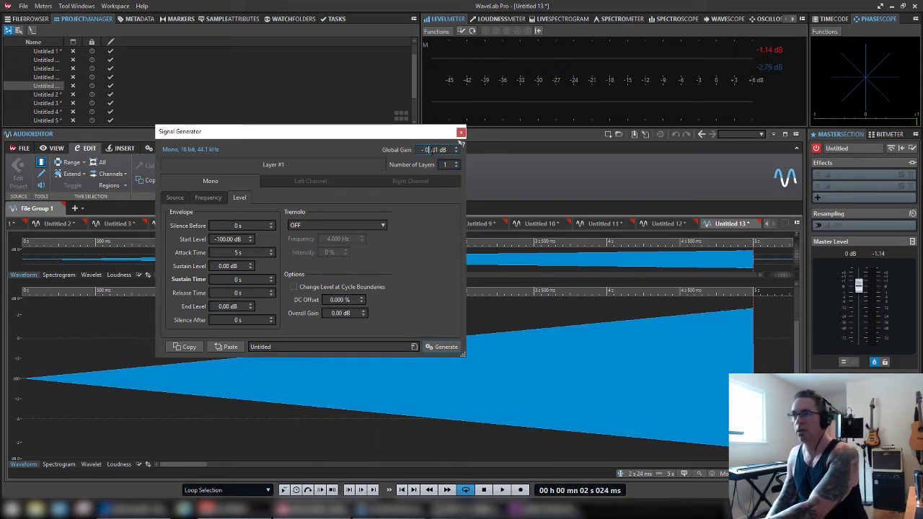
{"action": "key", "text": "Return"}
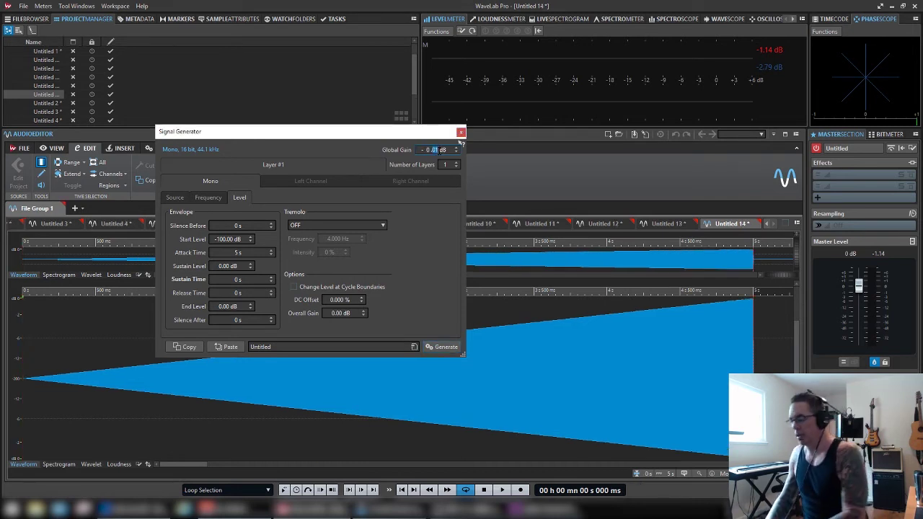
{"action": "scroll", "coordinate": [440, 150], "scroll_direction": "up", "scroll_amount": 1}
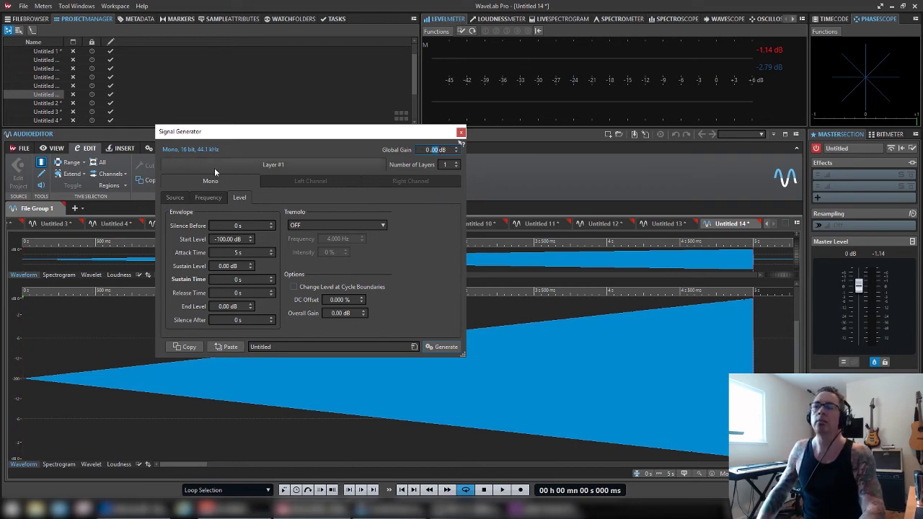
Step: Change the signal's audio format to Stereo
{"action": "left_click", "coordinate": [191, 150]}
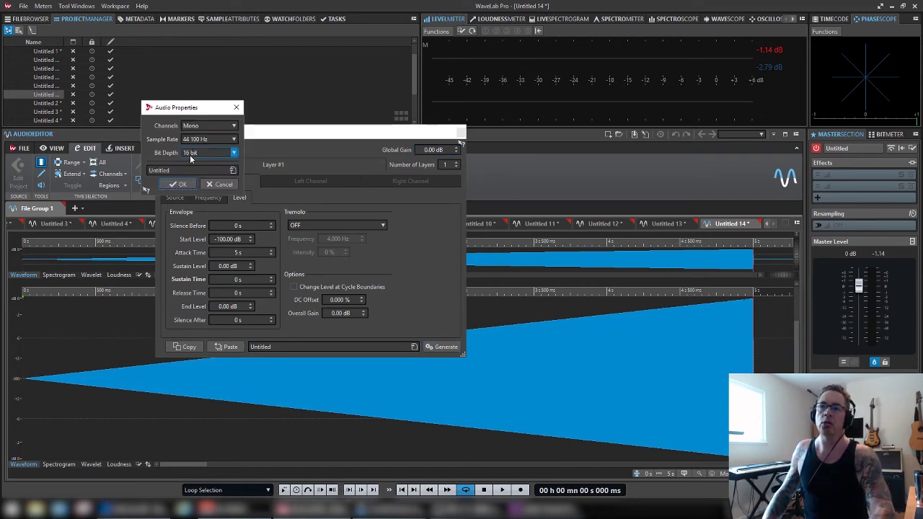
{"action": "left_click", "coordinate": [190, 127]}
{"action": "left_click", "coordinate": [190, 149]}
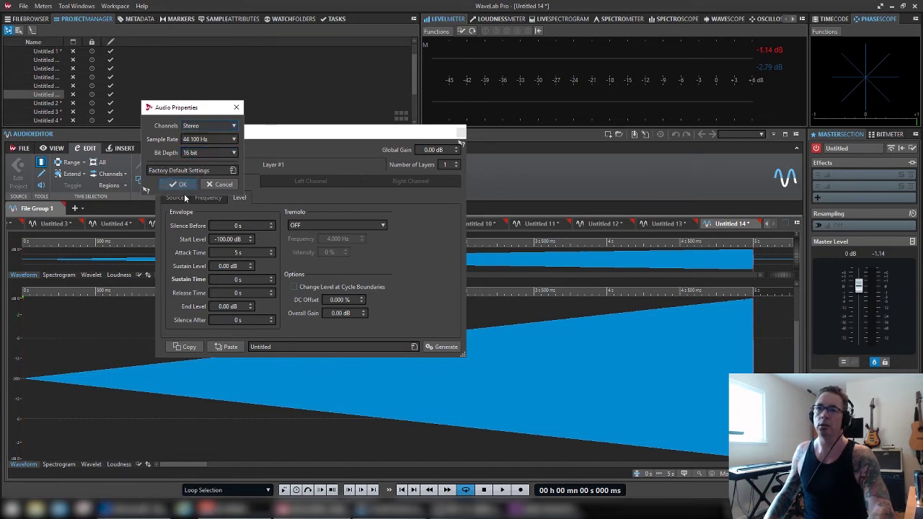
{"action": "left_click", "coordinate": [183, 186]}
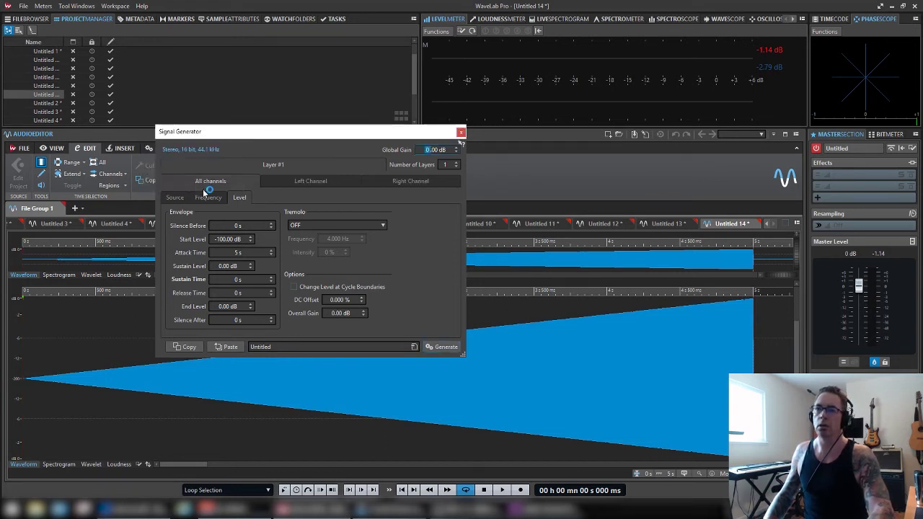
Step: Link both channels to the same settings and generate the stereo fade-in as Untitled 15
{"action": "left_click", "coordinate": [306, 181]}
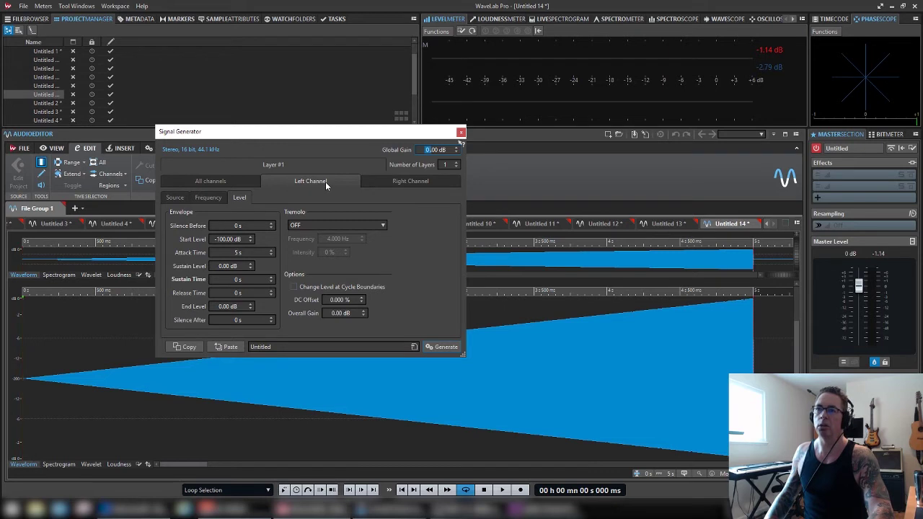
{"action": "left_click", "coordinate": [227, 180]}
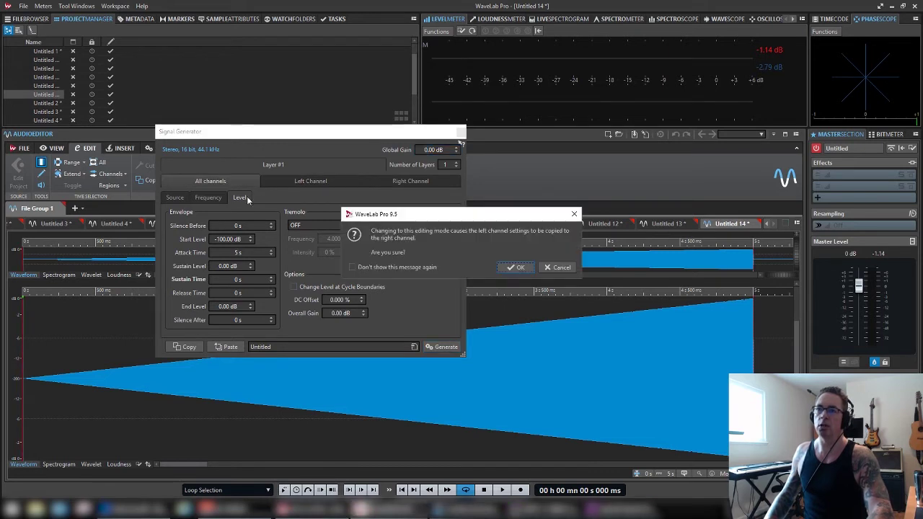
{"action": "left_click", "coordinate": [506, 266]}
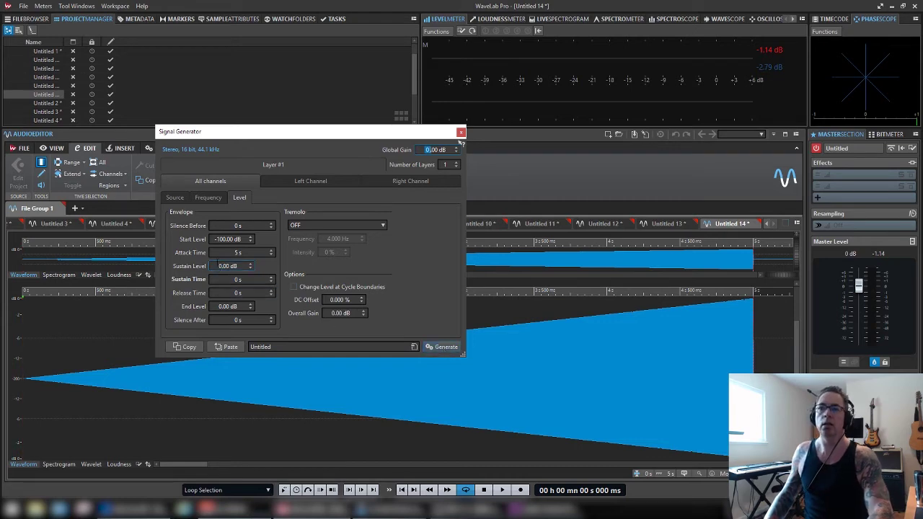
{"action": "left_click", "coordinate": [441, 346]}
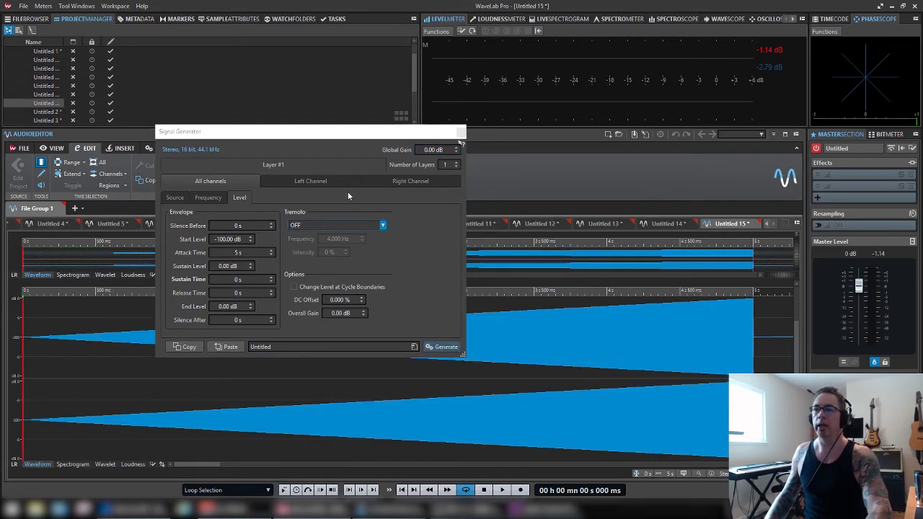
{"action": "left_click_drag", "start_coordinate": [351, 132], "coordinate": [623, 72]}
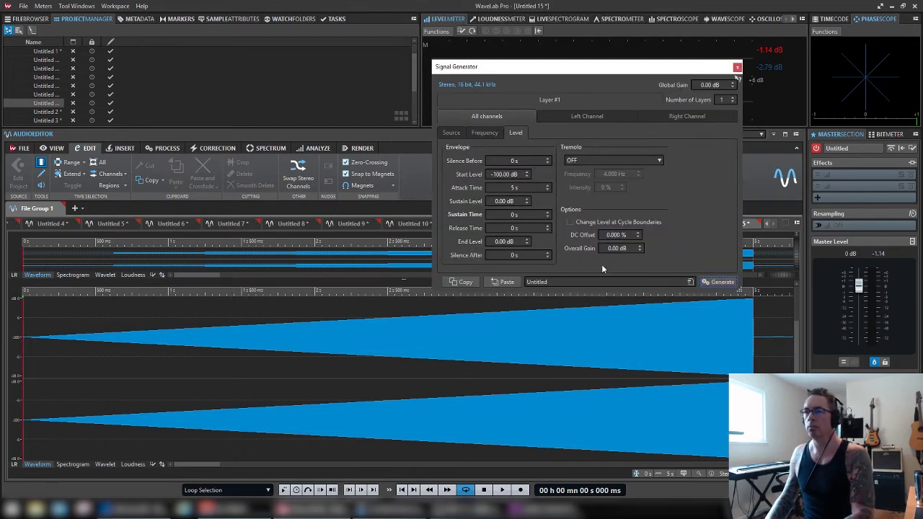
Step: Play Untitled 15 and view the left channel's waveform settings
{"action": "key", "text": "space"}
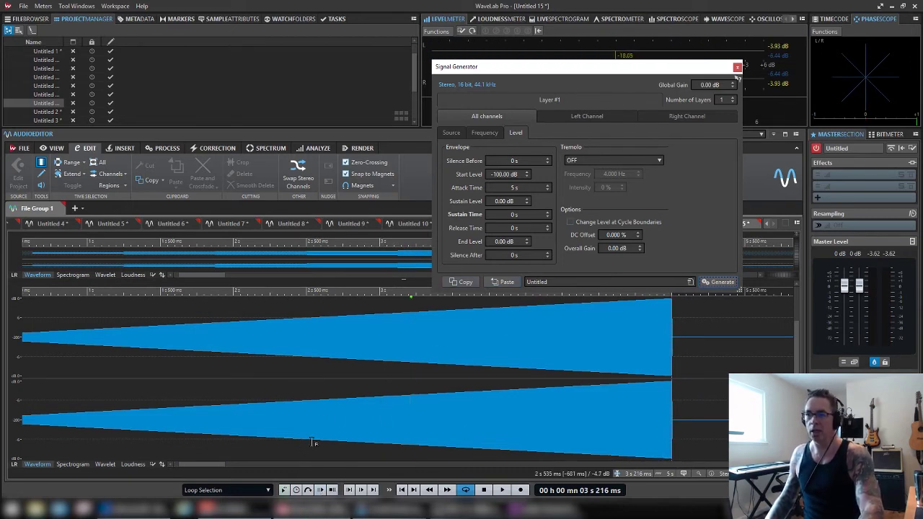
{"action": "left_click", "coordinate": [588, 119]}
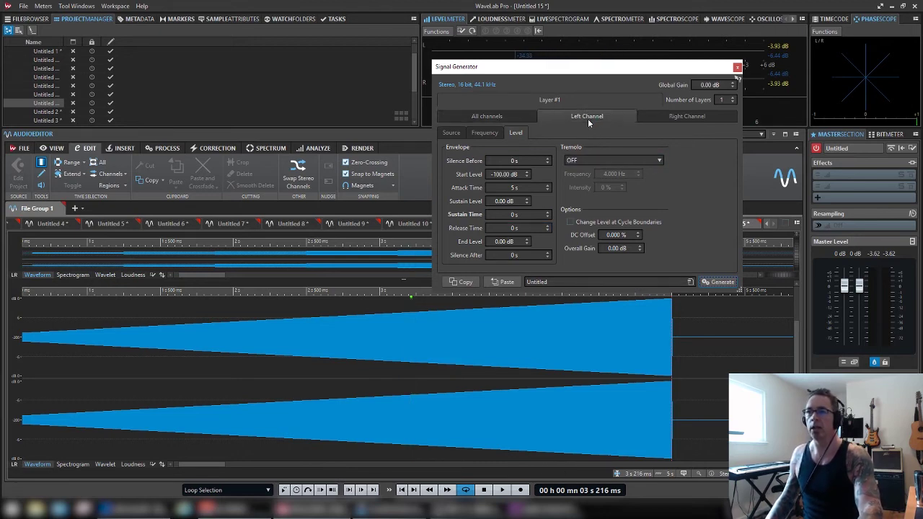
{"action": "left_click", "coordinate": [451, 133]}
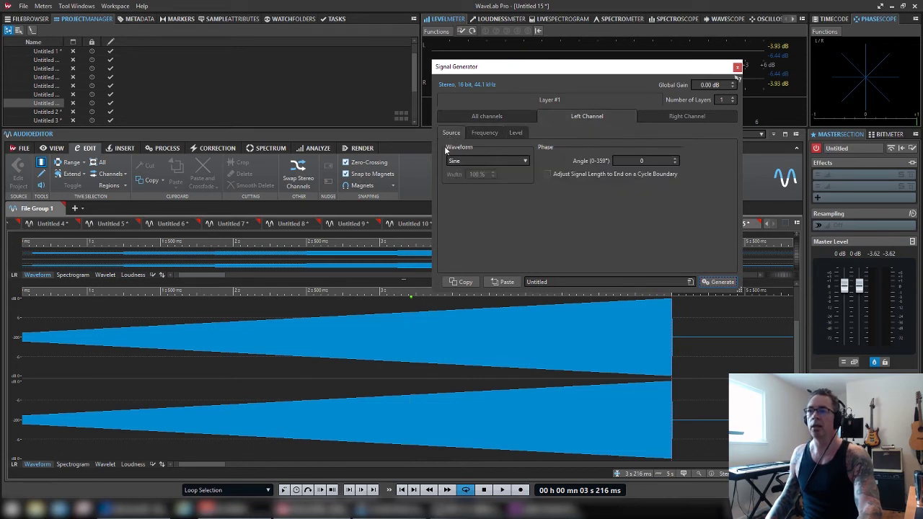
Step: Set the right channel's waveform to Pink Noise and generate Untitled 16
{"action": "left_click", "coordinate": [683, 119]}
{"action": "left_click", "coordinate": [503, 163]}
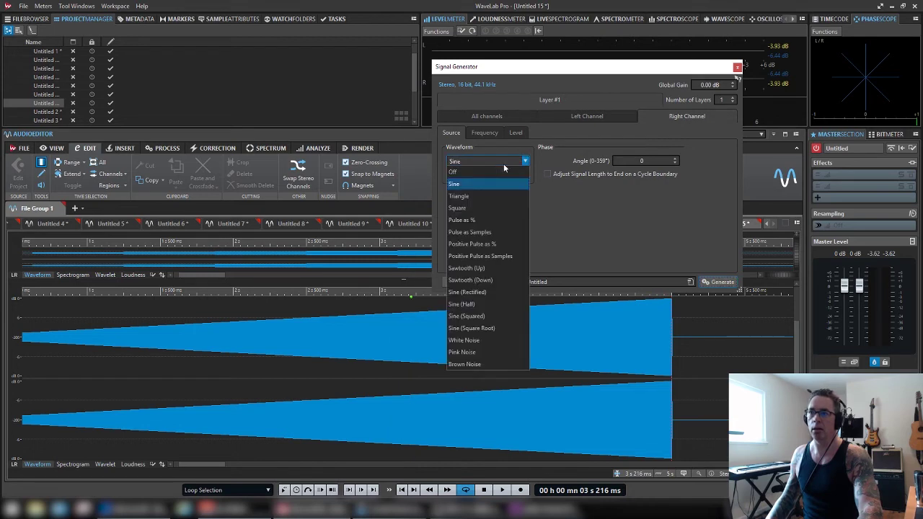
{"action": "left_click", "coordinate": [463, 352]}
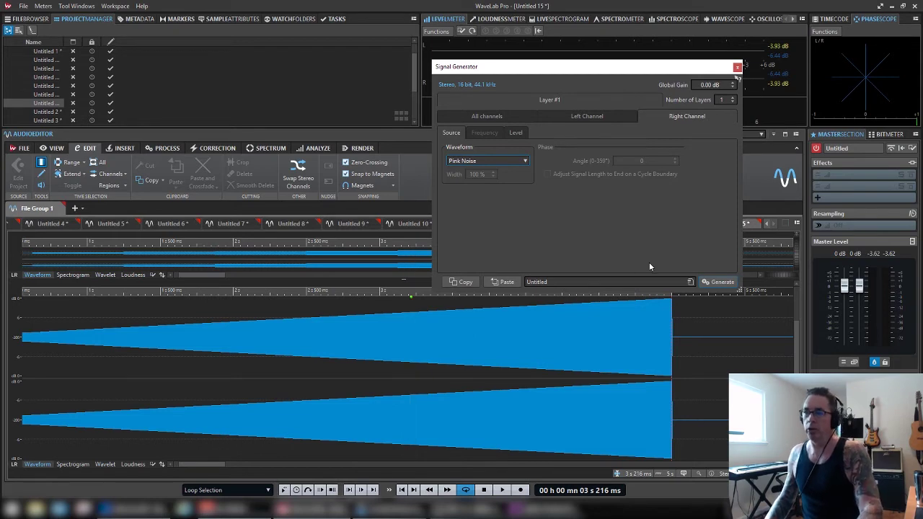
{"action": "left_click", "coordinate": [718, 283]}
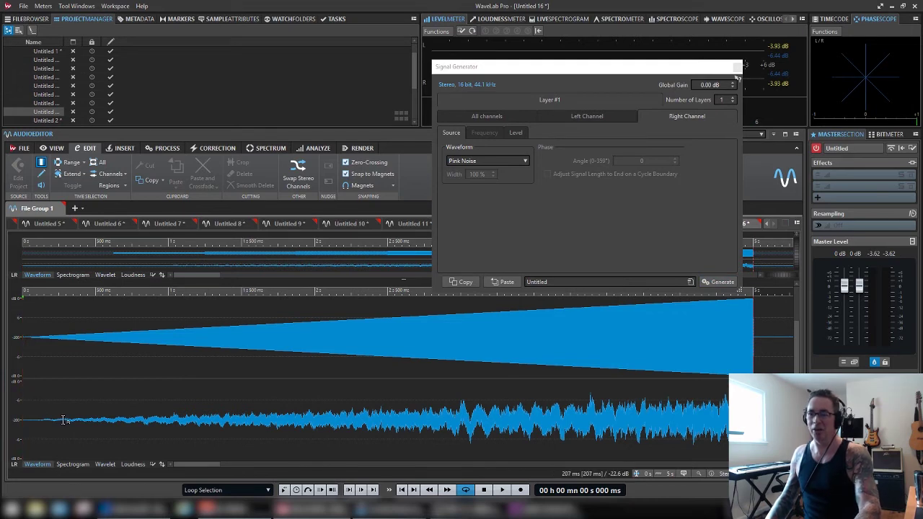
{"action": "key", "text": "space"}
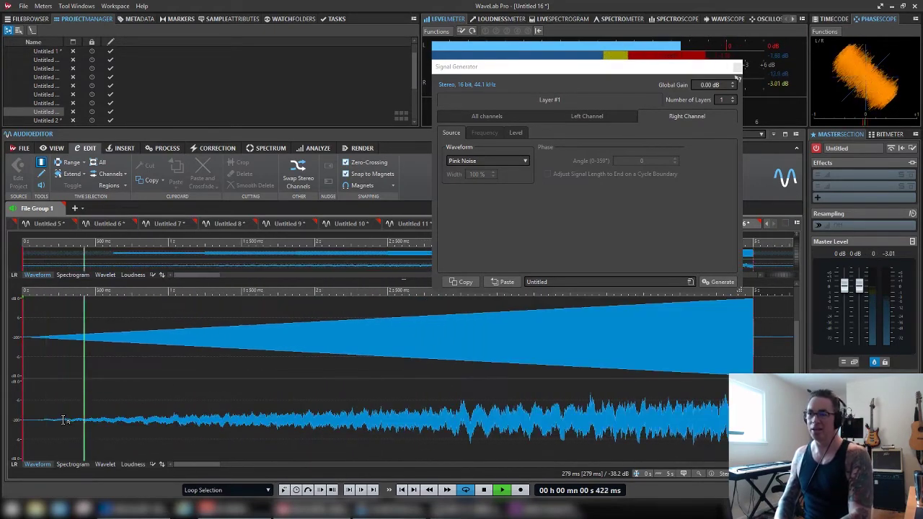
{"action": "key", "text": "space"}
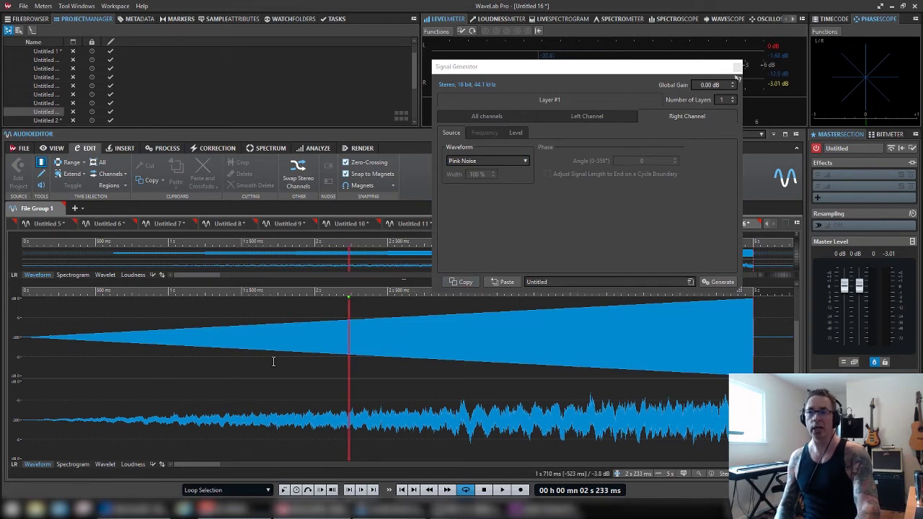
Step: Switch the right channel back to Sine with 0 s attack and 5 s sustain, and generate Untitled 17
{"action": "left_click", "coordinate": [484, 161]}
{"action": "left_click", "coordinate": [449, 186]}
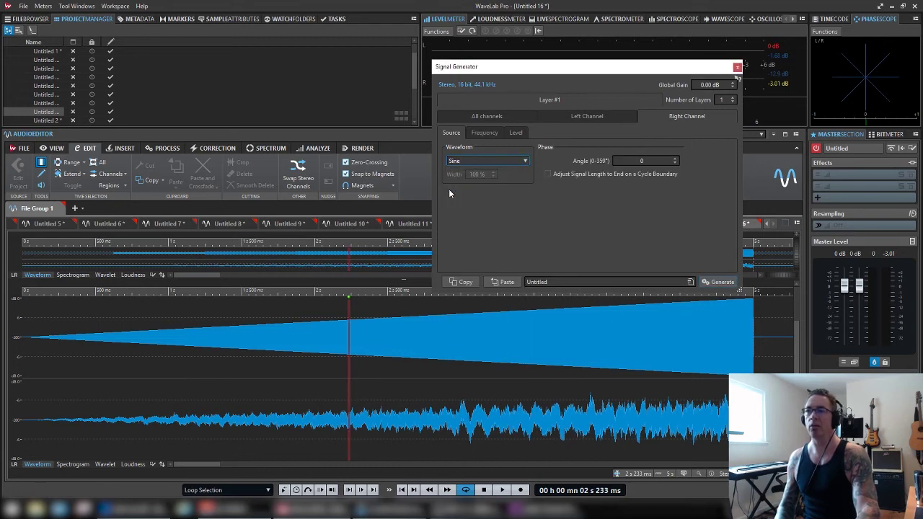
{"action": "left_click", "coordinate": [516, 133]}
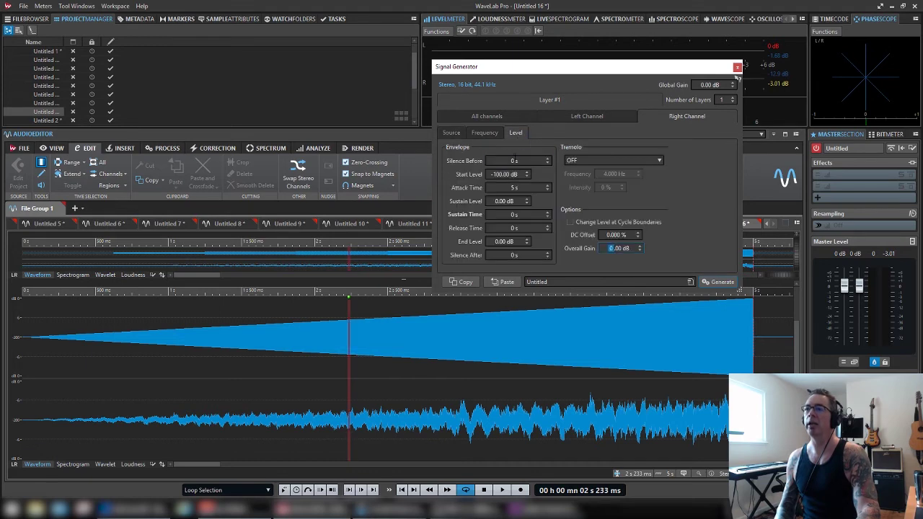
{"action": "left_click", "coordinate": [513, 187]}
{"action": "left_click", "coordinate": [514, 214]}
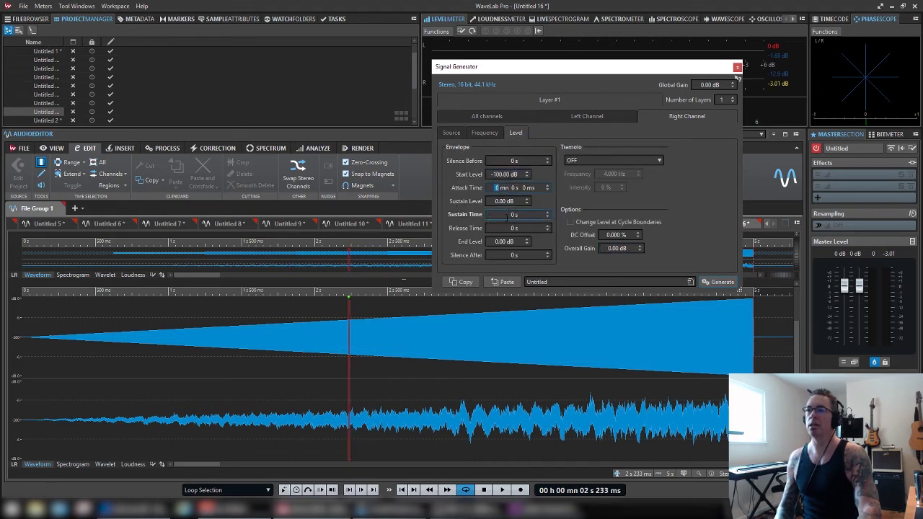
{"action": "type", "text": "8 s 0 ms"}
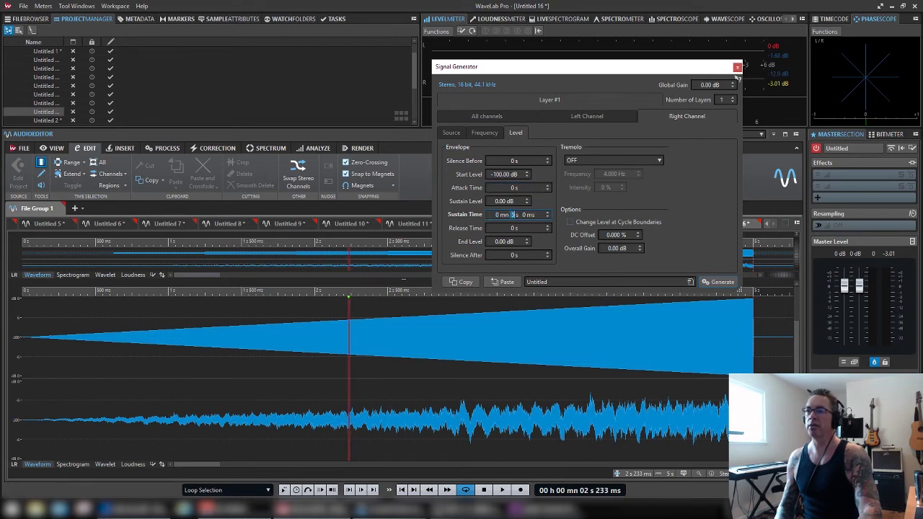
{"action": "type", "text": "5"}
{"action": "left_click", "coordinate": [718, 282]}
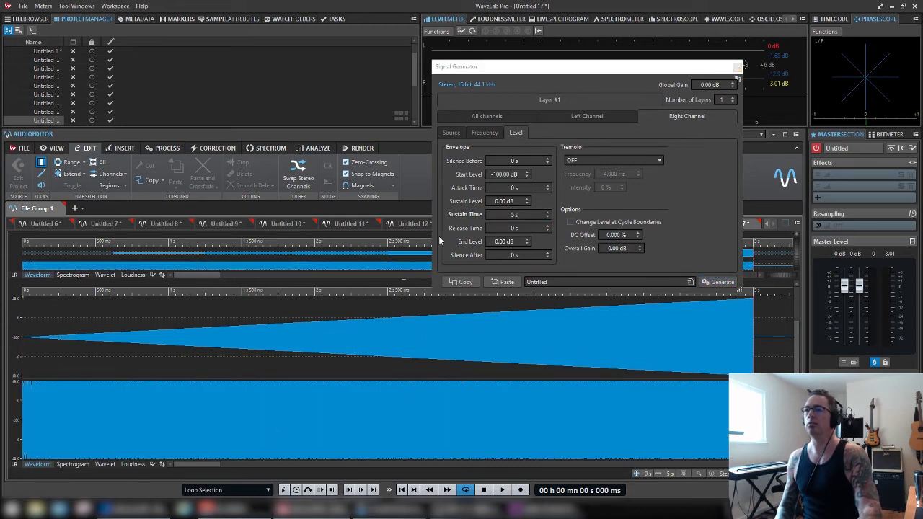
Step: Relink all channels and generate Untitled 18 with the fade-in on both channels
{"action": "left_click", "coordinate": [505, 117]}
{"action": "left_click", "coordinate": [513, 264]}
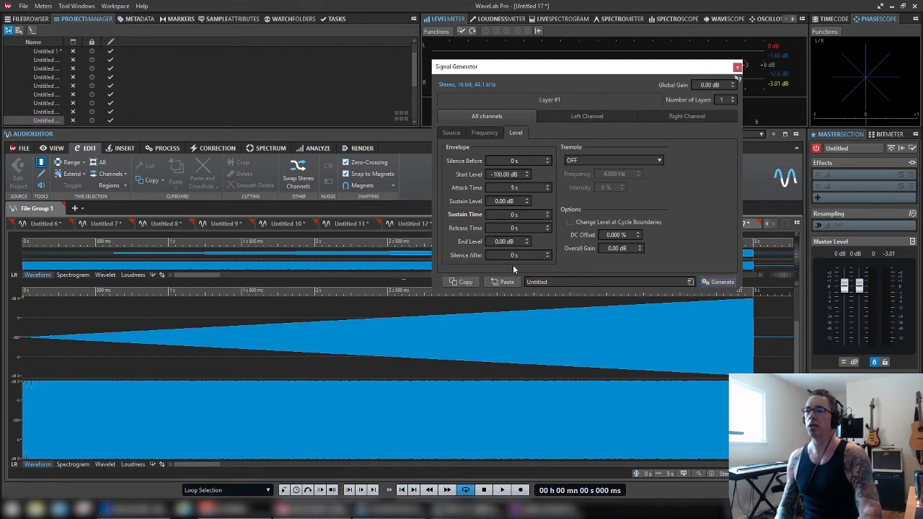
{"action": "left_click", "coordinate": [721, 282]}
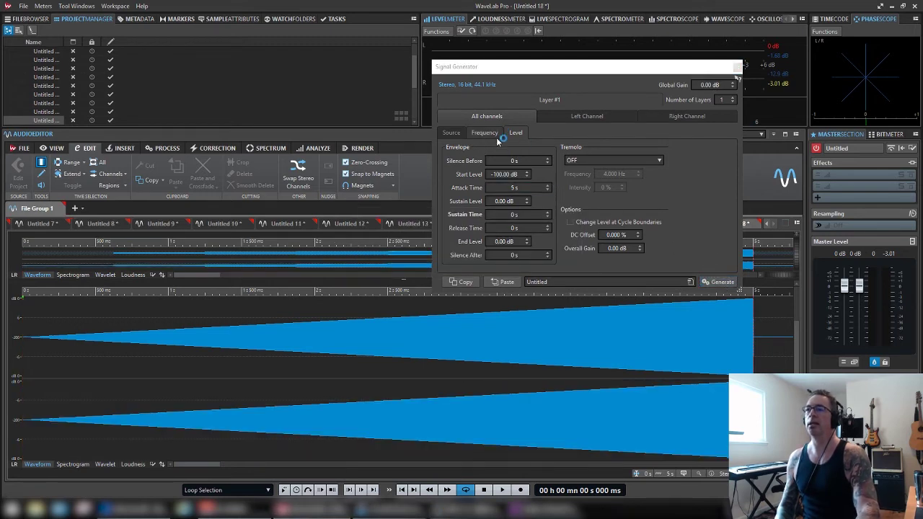
Step: Set the level envelope to 0 s attack and 3 s sustain
{"action": "double_click", "coordinate": [501, 175]}
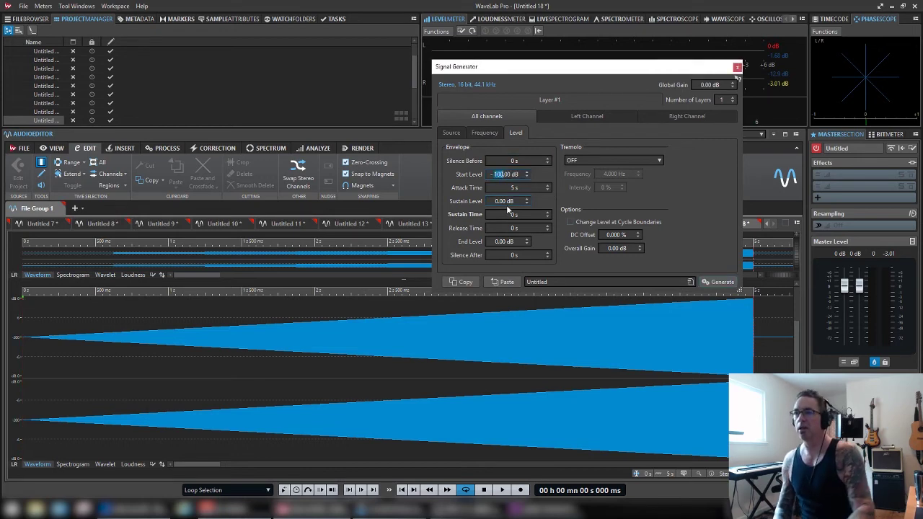
{"action": "left_click", "coordinate": [511, 188]}
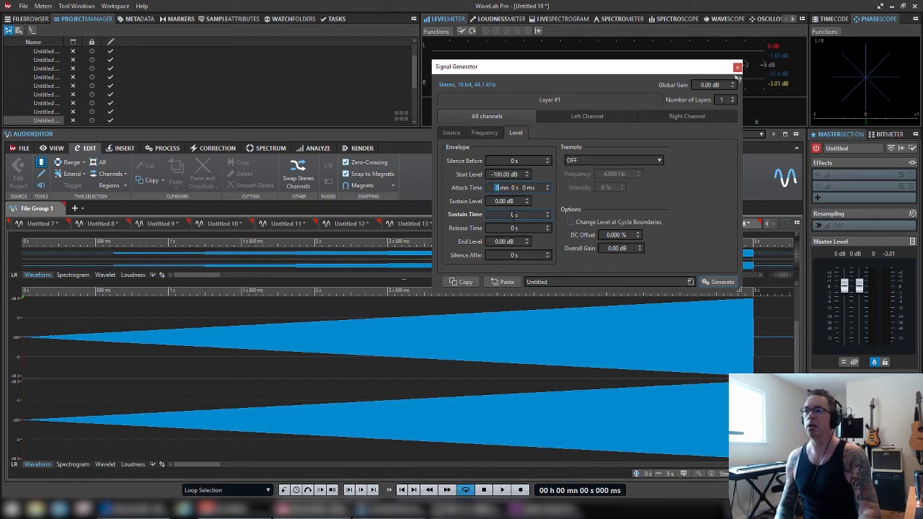
{"action": "left_click", "coordinate": [513, 215]}
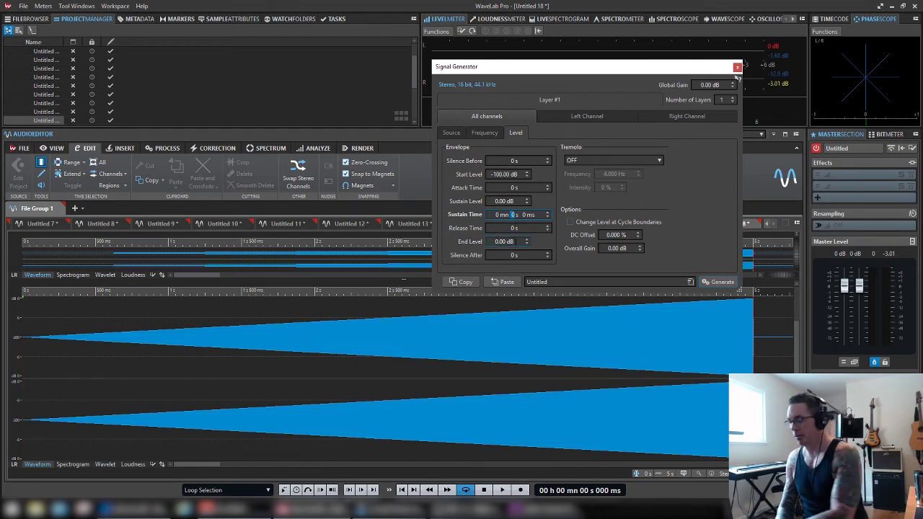
{"action": "type", "text": "3"}
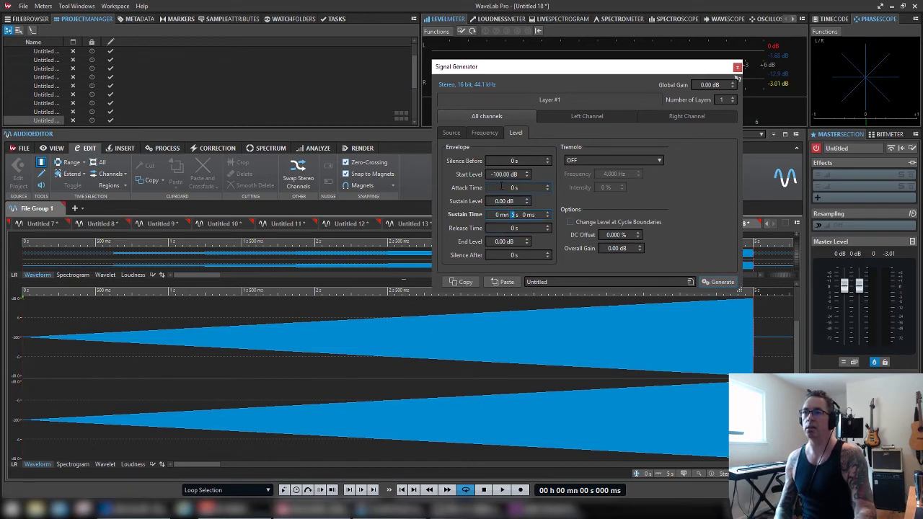
{"action": "left_click", "coordinate": [484, 134]}
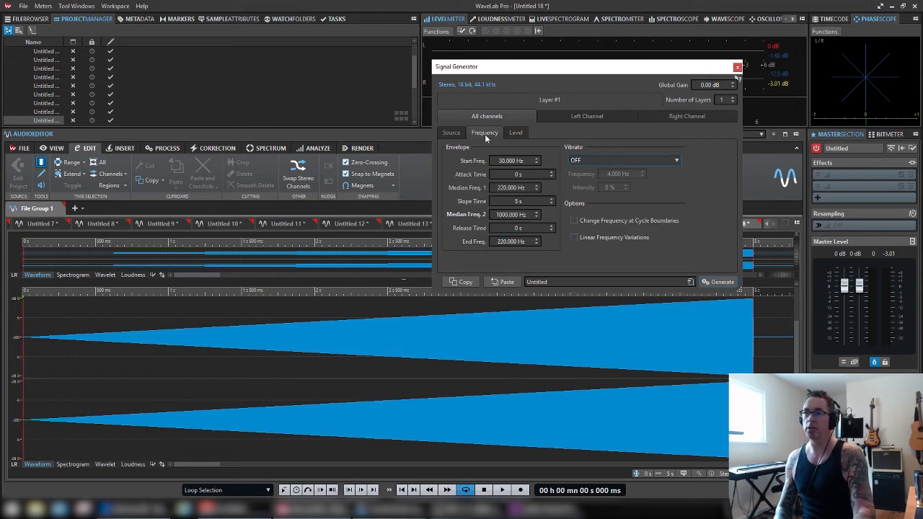
{"action": "left_click", "coordinate": [517, 201]}
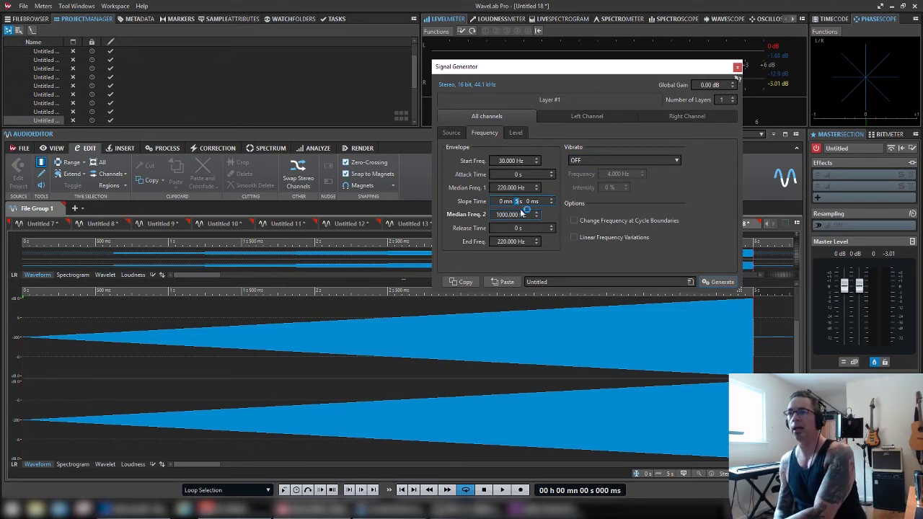
{"action": "type", "text": "0"}
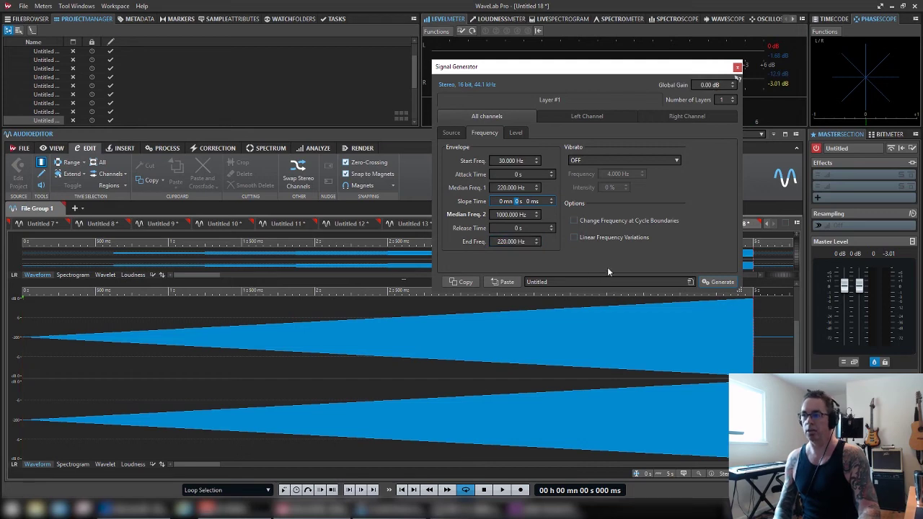
{"action": "left_click", "coordinate": [716, 284]}
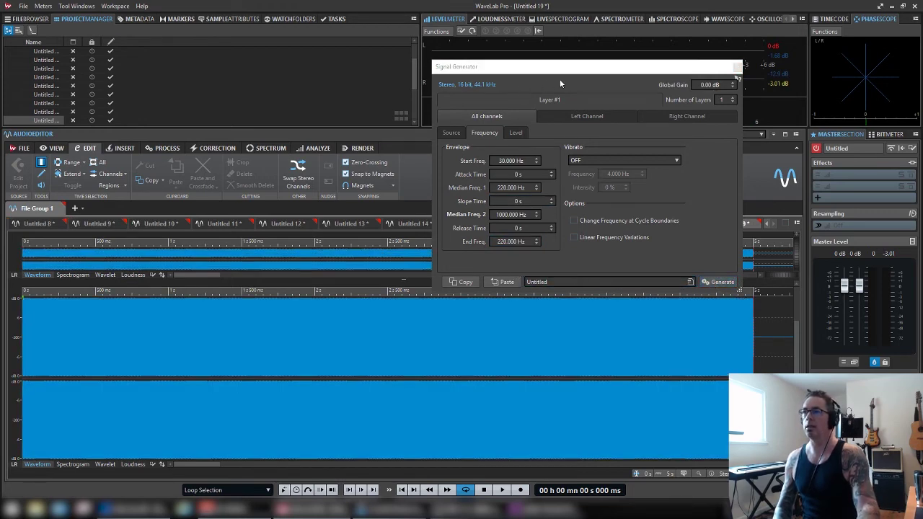
Step: Review Source settings per channel, then relink all channels, copying the left sine to the right
{"action": "left_click", "coordinate": [452, 135]}
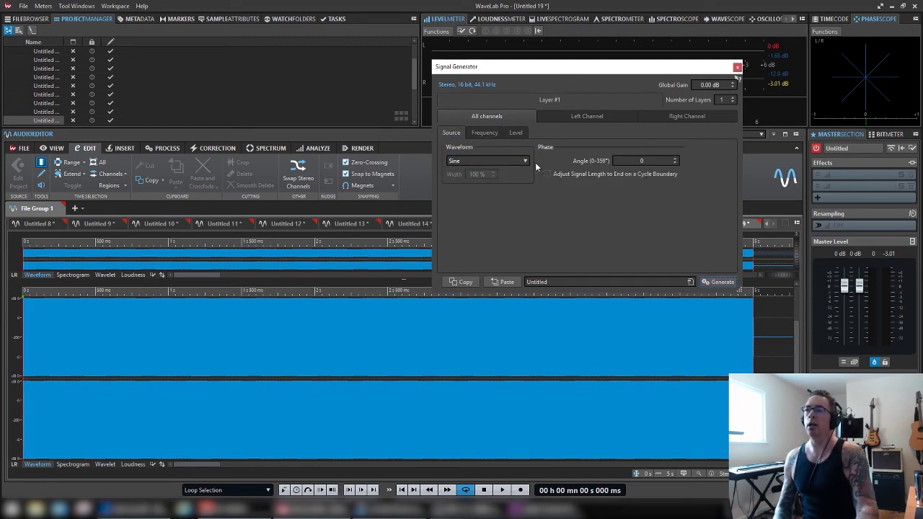
{"action": "left_click", "coordinate": [595, 119]}
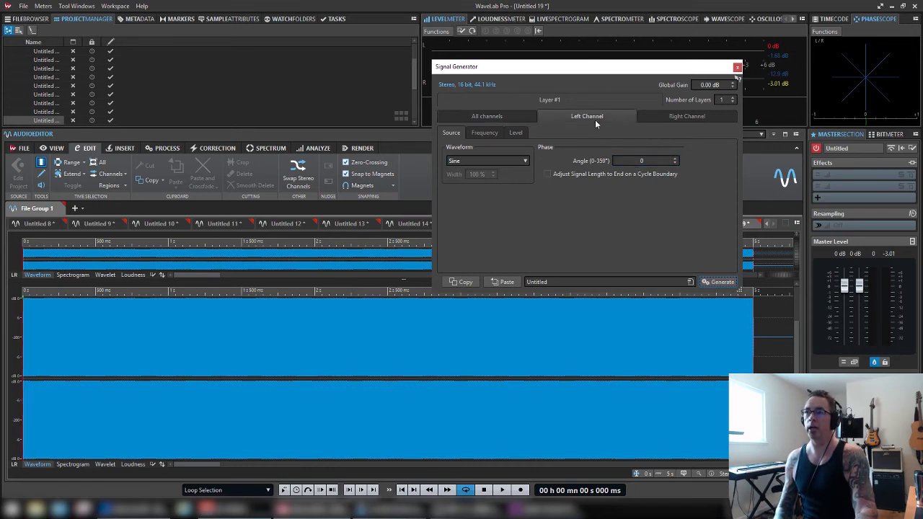
{"action": "left_click", "coordinate": [677, 117]}
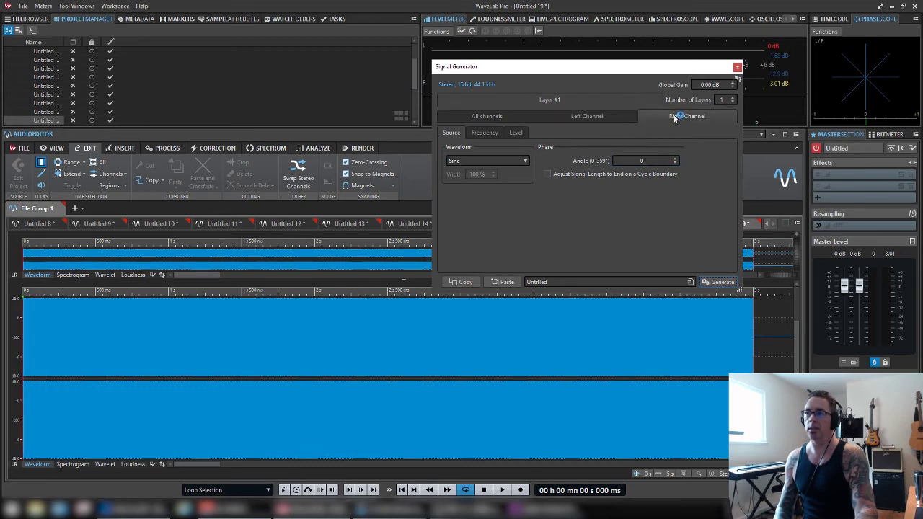
{"action": "left_click", "coordinate": [595, 119]}
{"action": "left_click", "coordinate": [486, 117]}
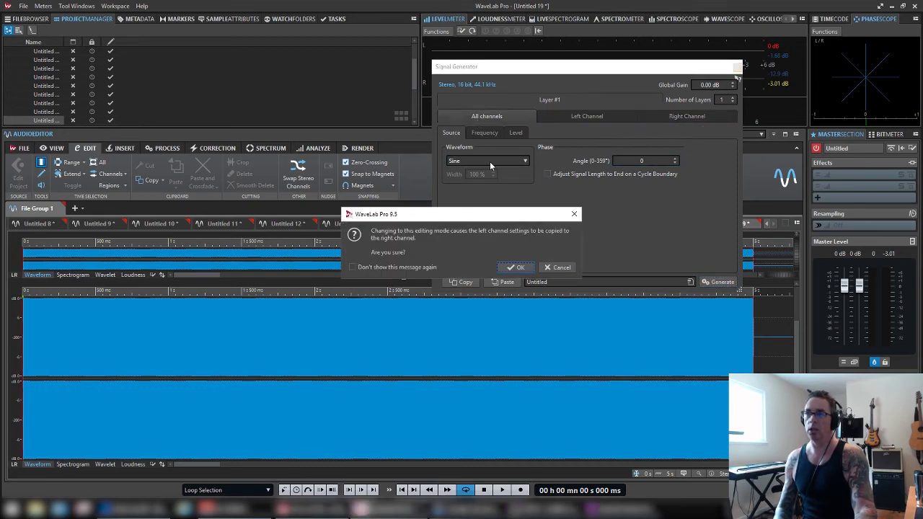
{"action": "left_click", "coordinate": [516, 267]}
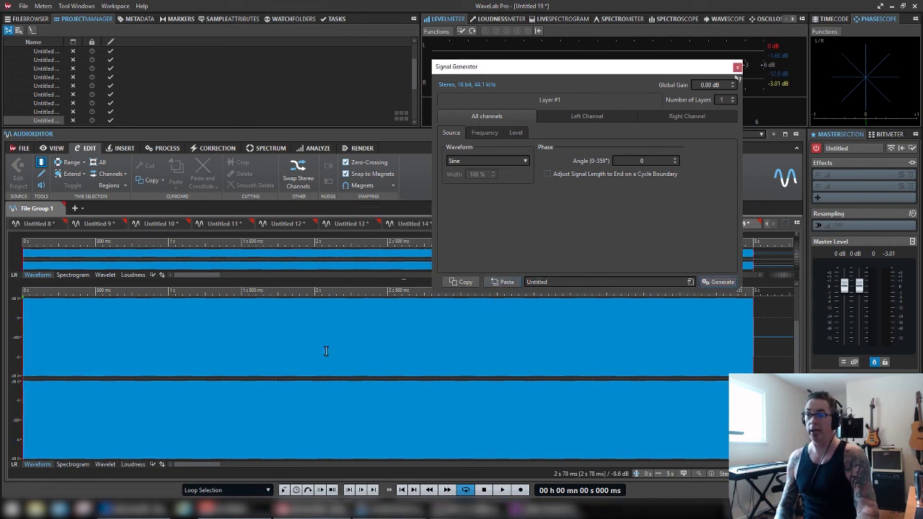
Step: Zoom into the sine tone and select its right channel in the waveform
{"action": "left_click", "coordinate": [292, 368]}
{"action": "scroll", "coordinate": [292, 367], "scroll_direction": "down", "scroll_amount": 4}
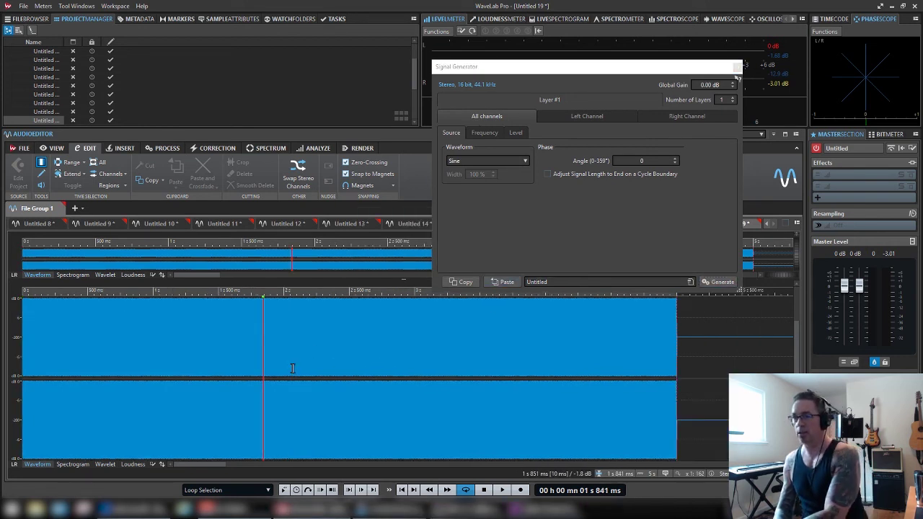
{"action": "scroll", "coordinate": [291, 368], "scroll_direction": "up", "scroll_amount": 8}
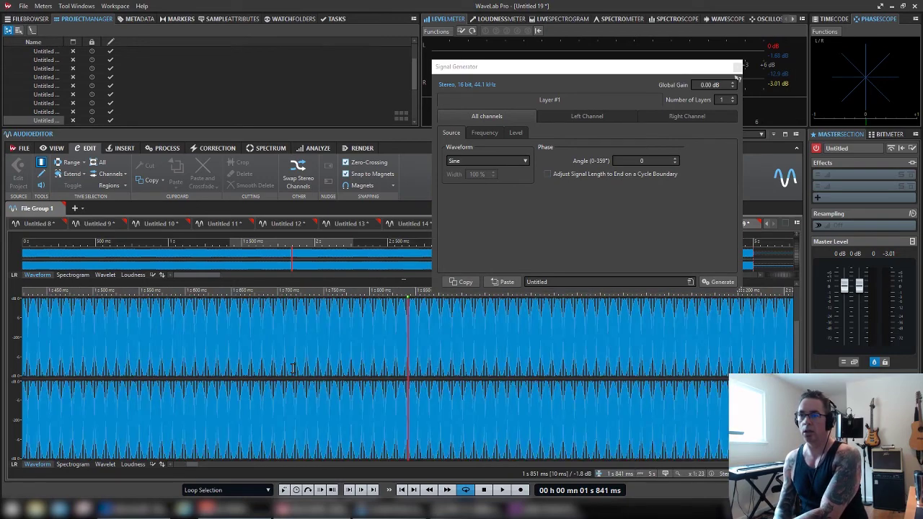
{"action": "scroll", "coordinate": [292, 367], "scroll_direction": "up", "scroll_amount": 8}
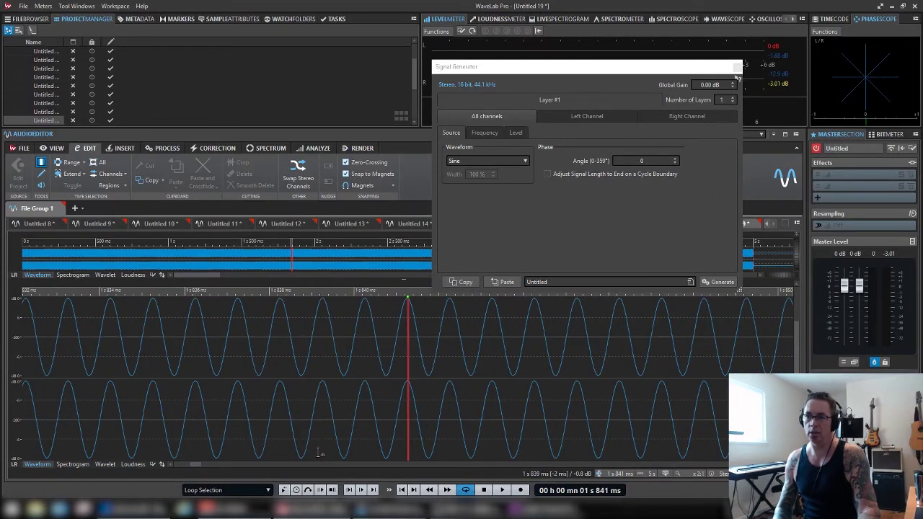
{"action": "double_click", "coordinate": [318, 452]}
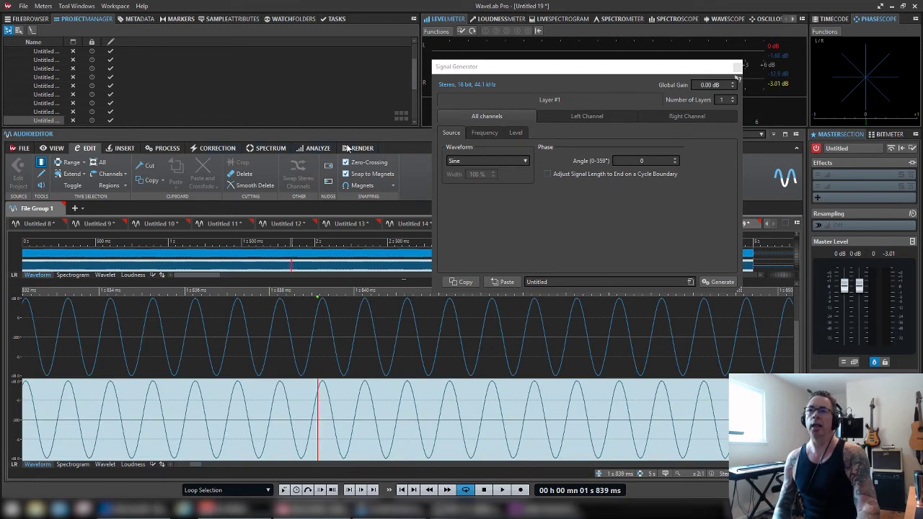
{"action": "left_click", "coordinate": [321, 148]}
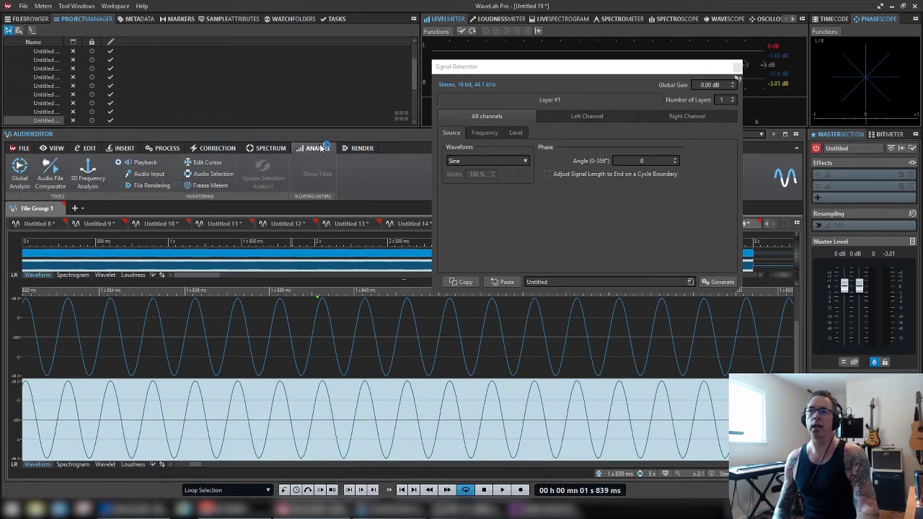
{"action": "left_click", "coordinate": [90, 150]}
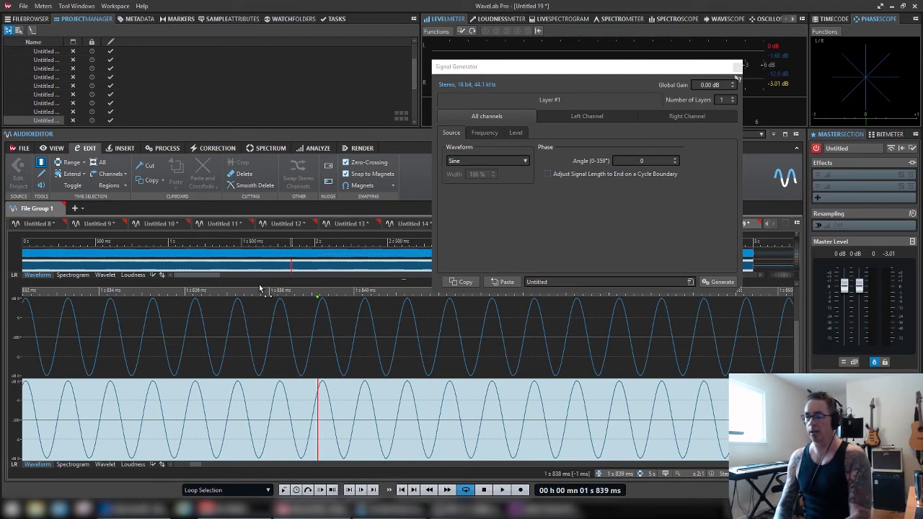
Step: Play the tone, lowering then slightly raising the Master Level faders
{"action": "key", "text": "space"}
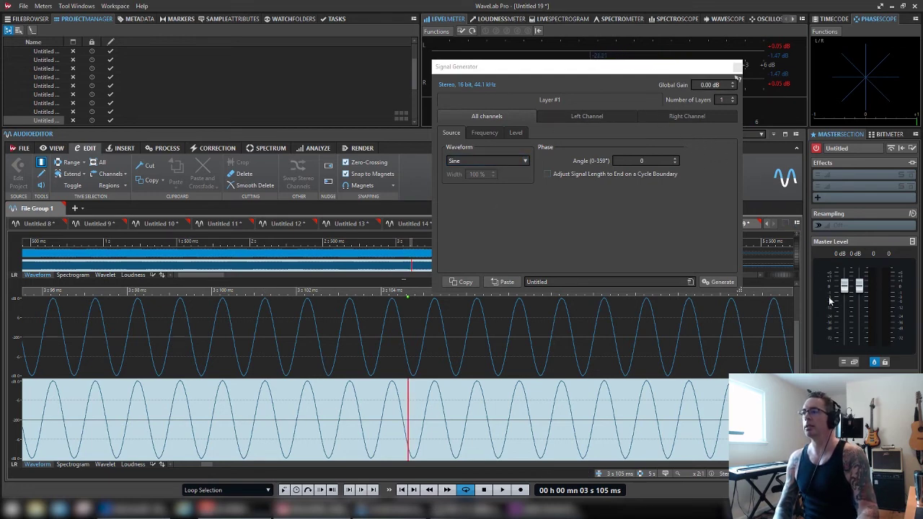
{"action": "left_click_drag", "start_coordinate": [845, 288], "coordinate": [845, 309]}
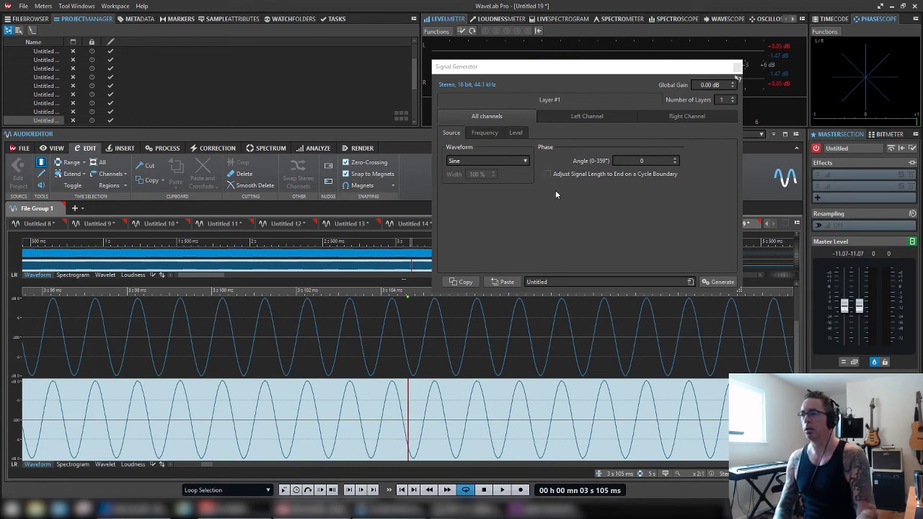
{"action": "key", "text": "space"}
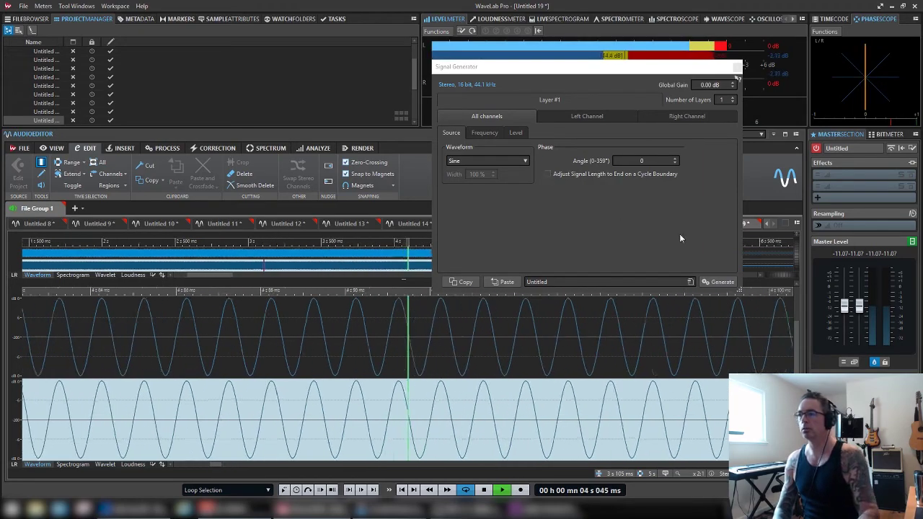
{"action": "left_click_drag", "start_coordinate": [842, 306], "coordinate": [843, 298]}
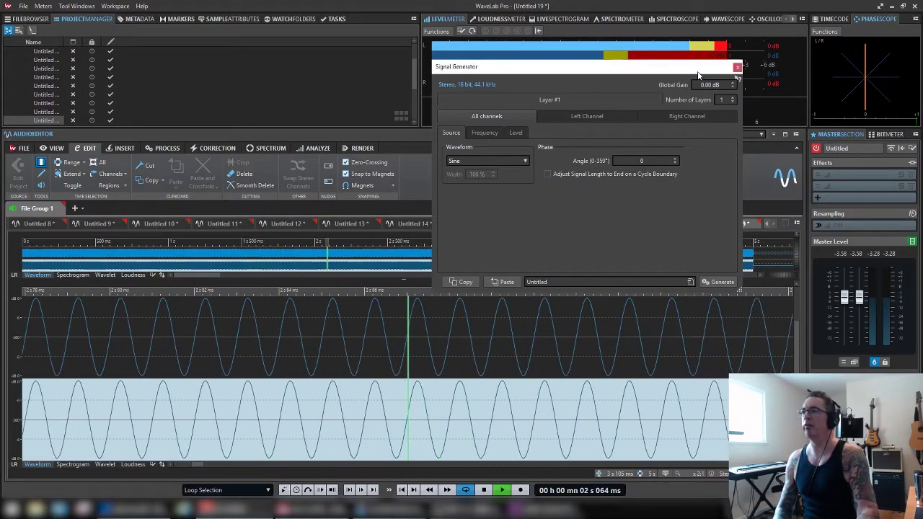
Step: Move the Signal Generator aside, stop playback, and close the dialog
{"action": "left_click_drag", "start_coordinate": [698, 75], "coordinate": [598, 69]}
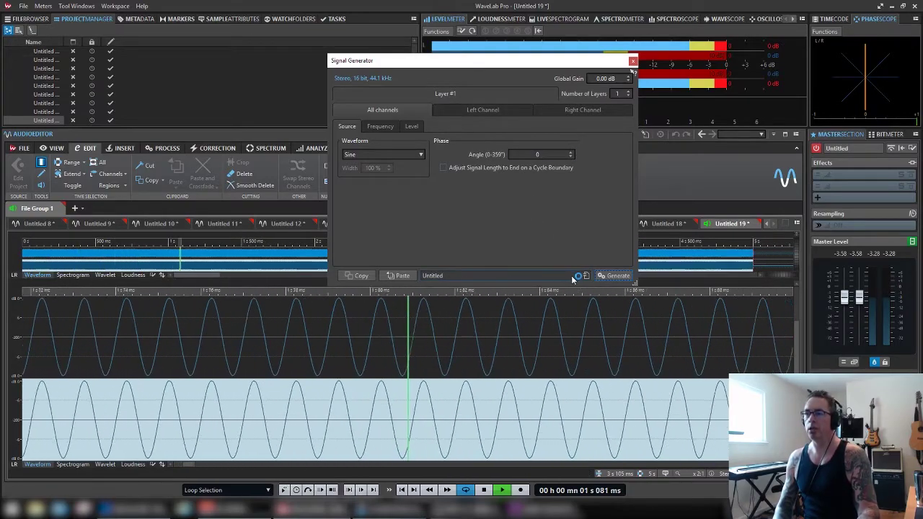
{"action": "key", "text": "space"}
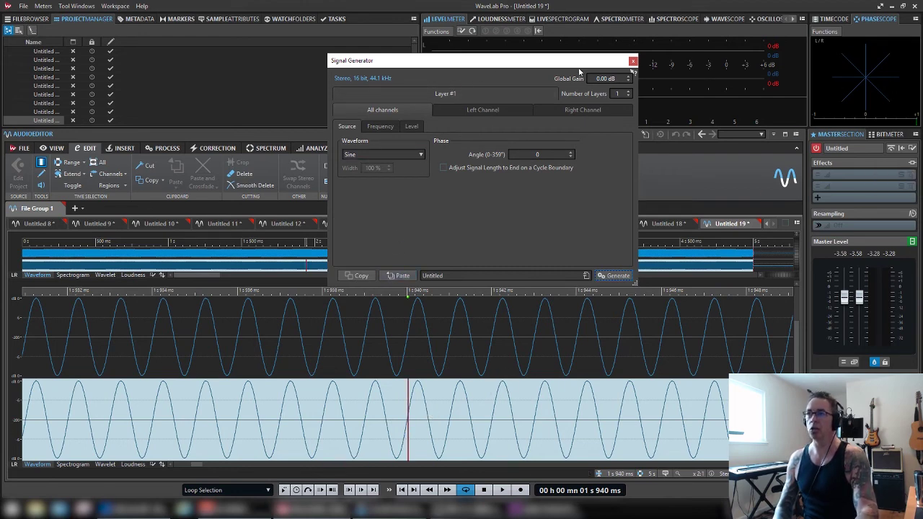
{"action": "left_click", "coordinate": [632, 61]}
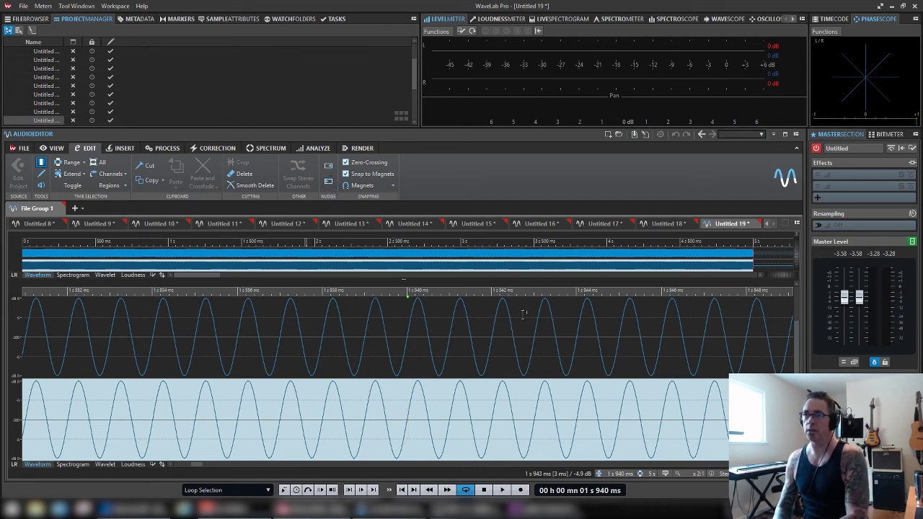
Step: Play the tone, nudge the right channel slightly later, then stop playback
{"action": "key", "text": "space"}
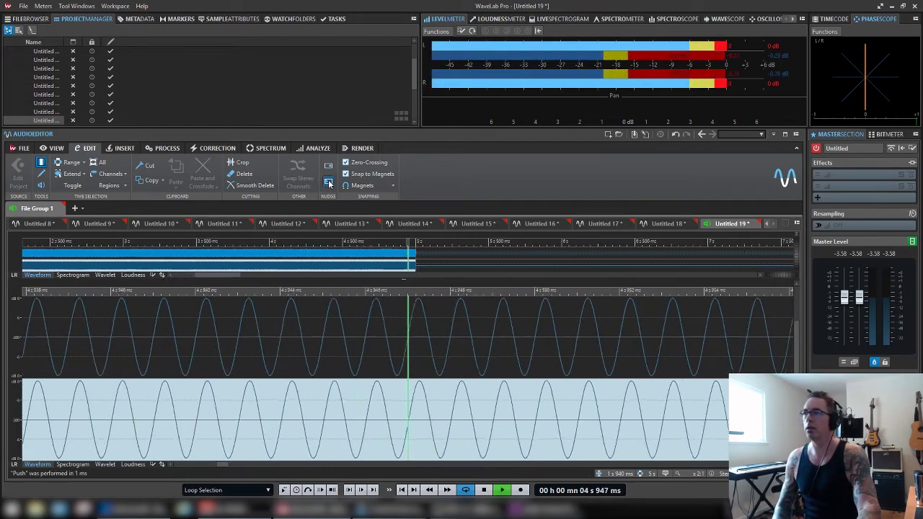
{"action": "left_click", "coordinate": [328, 182]}
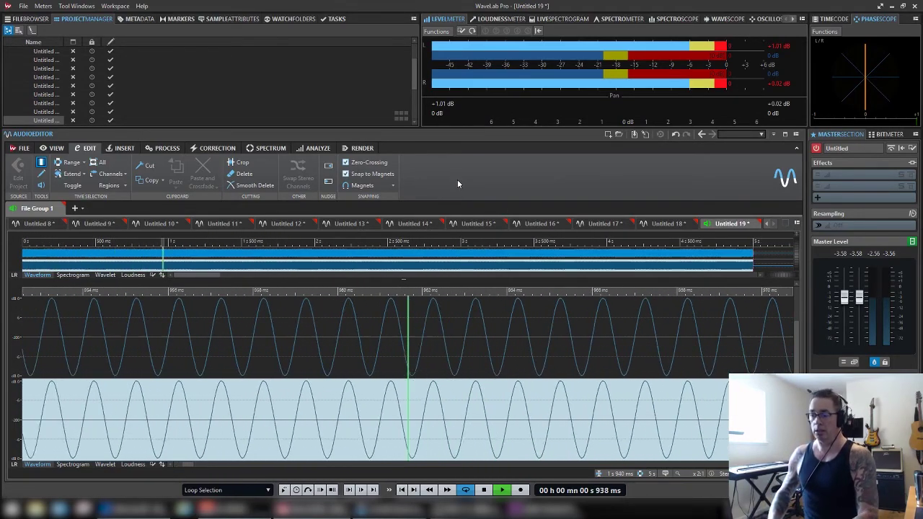
{"action": "key", "text": "space"}
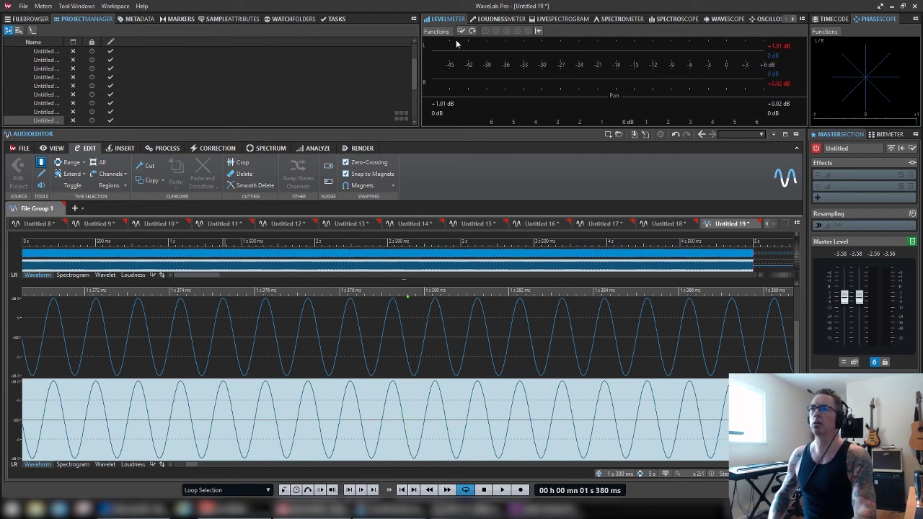
Step: Reopen the Signal Generator from File > Tools and move it lower on screen
{"action": "left_click", "coordinate": [23, 5]}
{"action": "mouse_move", "coordinate": [45, 158]}
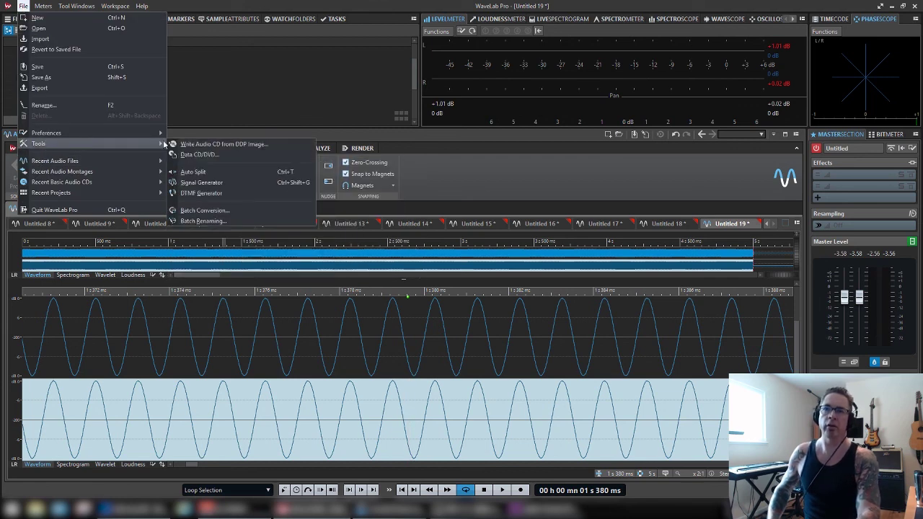
{"action": "left_click", "coordinate": [202, 182]}
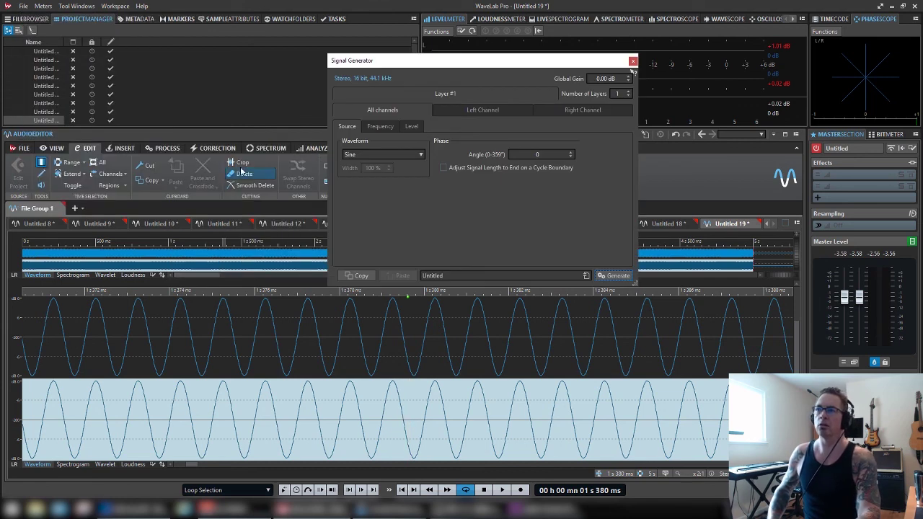
{"action": "left_click_drag", "start_coordinate": [459, 64], "coordinate": [403, 171]}
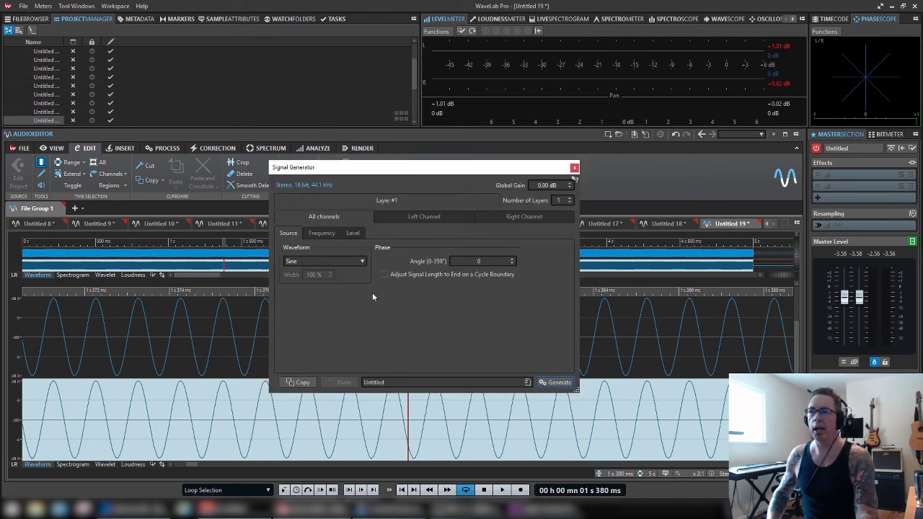
Step: Look through the Level, Frequency and Source settings of the generator
{"action": "left_click", "coordinate": [353, 234]}
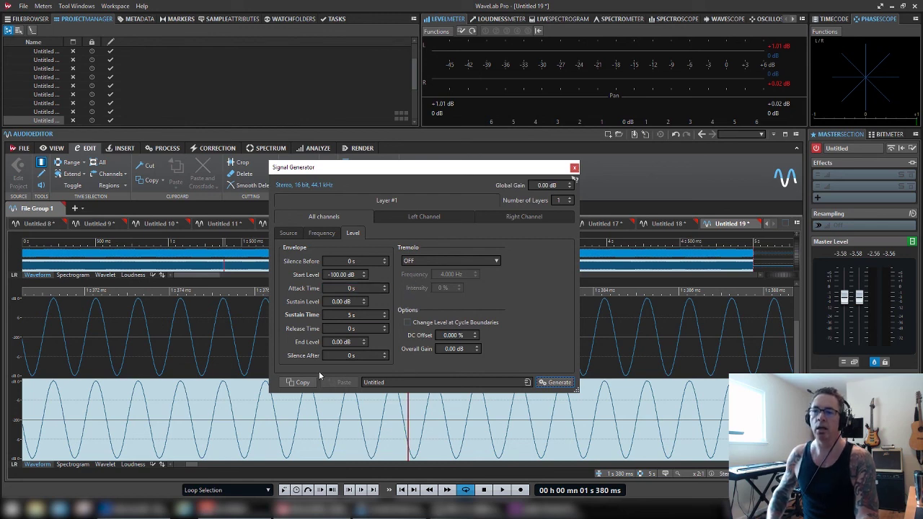
{"action": "left_click", "coordinate": [329, 237]}
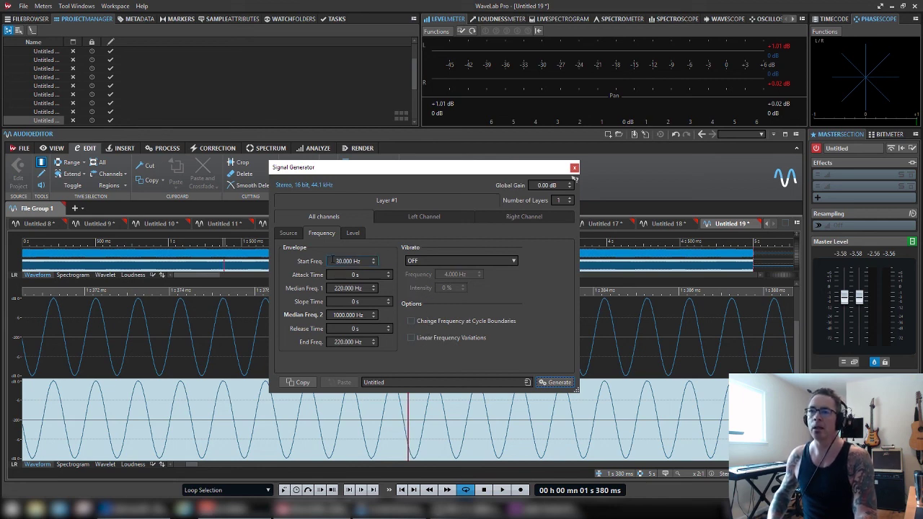
{"action": "left_click", "coordinate": [287, 235]}
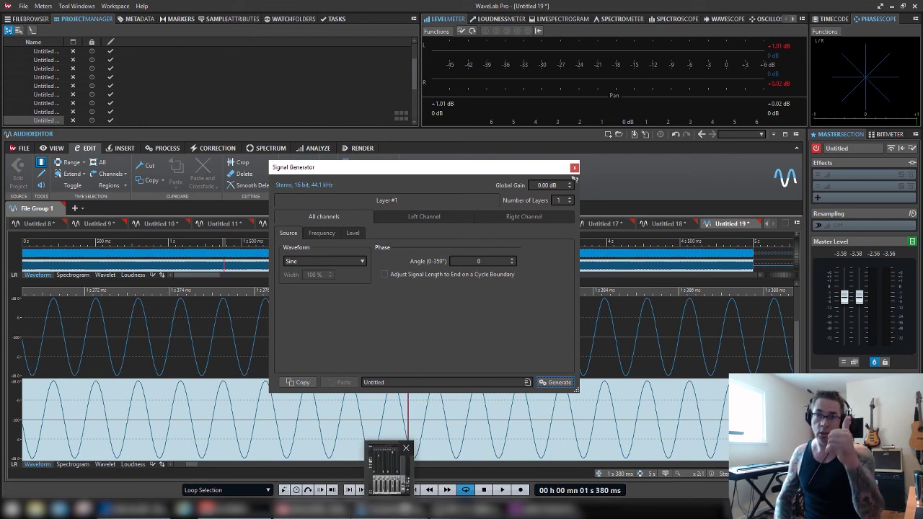
{"action": "mouse_move", "coordinate": [466, 508]}
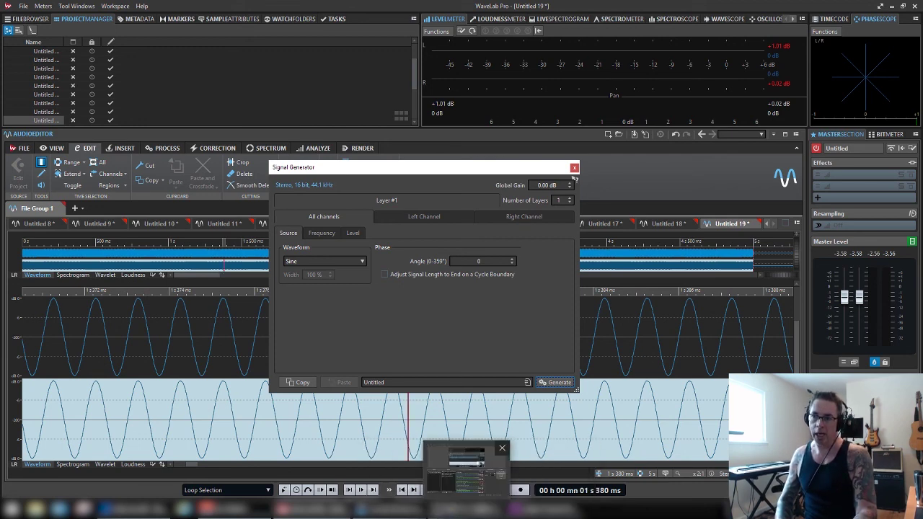